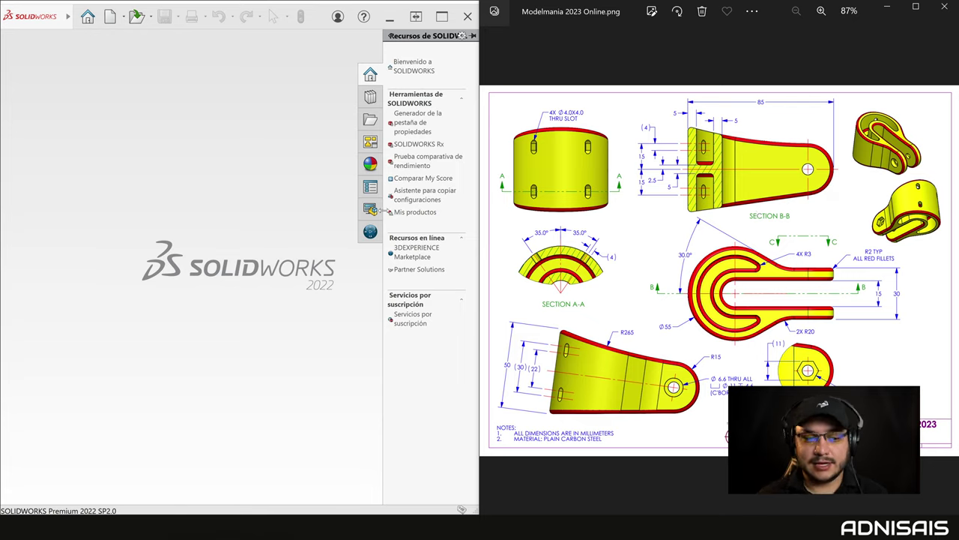
Step: Create a new blank part (Pieza) document
{"action": "left_click", "coordinate": [264, 193]}
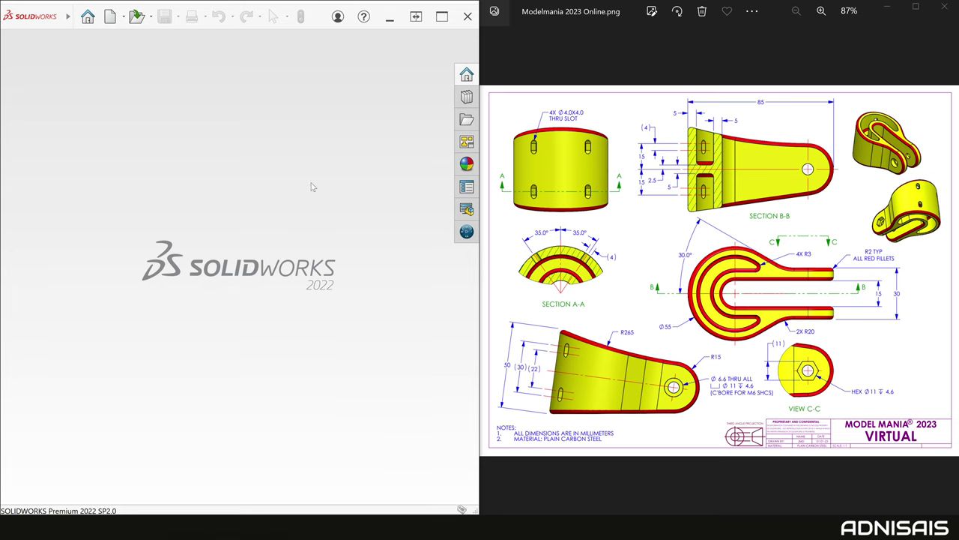
{"action": "left_click", "coordinate": [110, 16]}
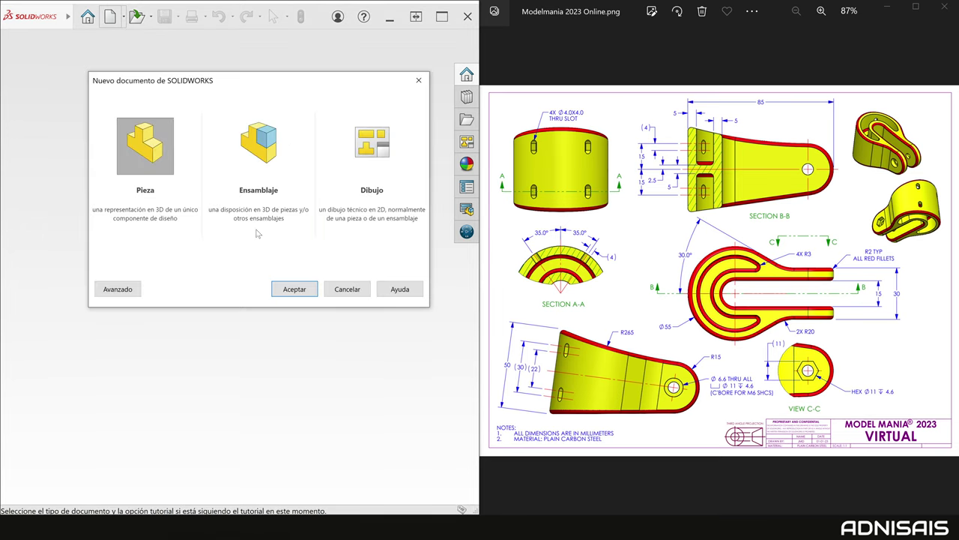
{"action": "left_click", "coordinate": [298, 291]}
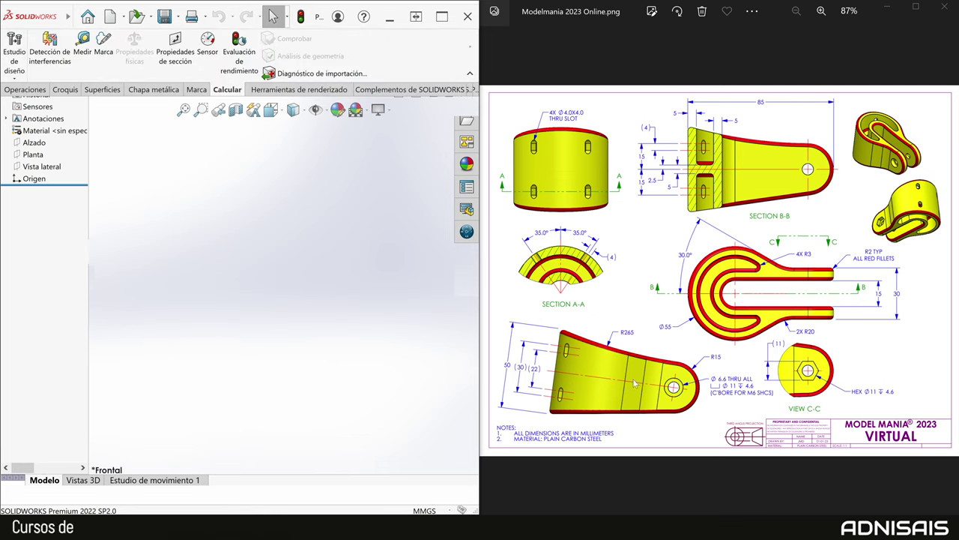
{"action": "mouse_move", "coordinate": [490, 270]}
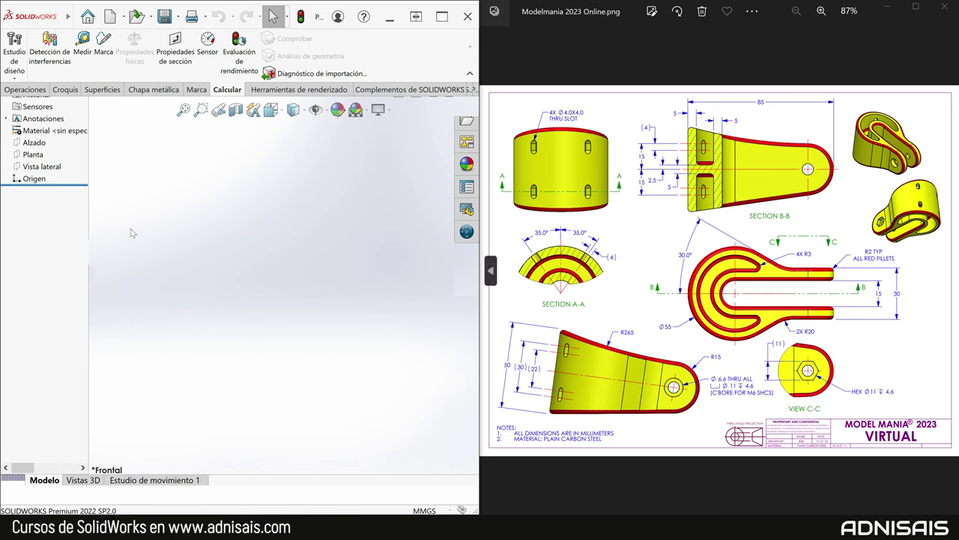
Step: Select the Alzado front plane in the feature tree
{"action": "left_click", "coordinate": [49, 46]}
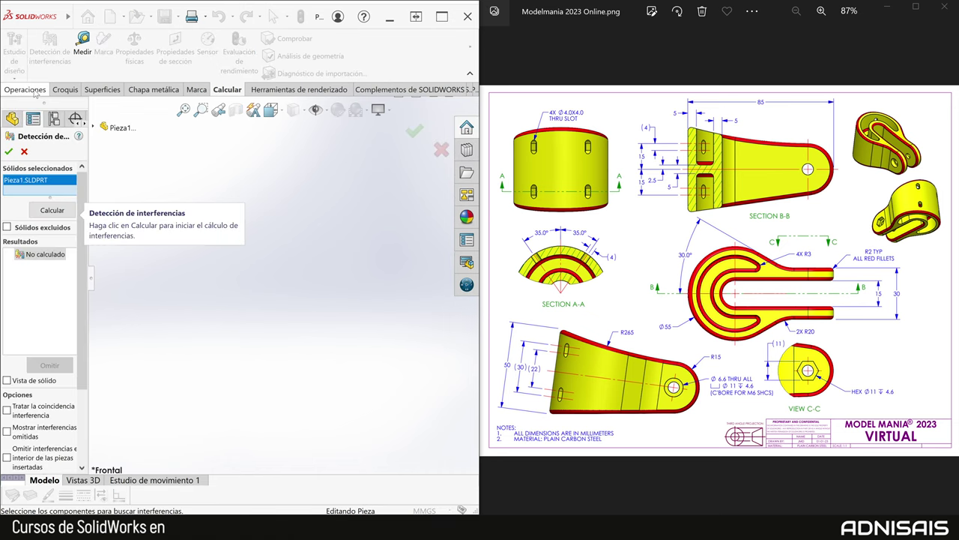
{"action": "left_click", "coordinate": [26, 152]}
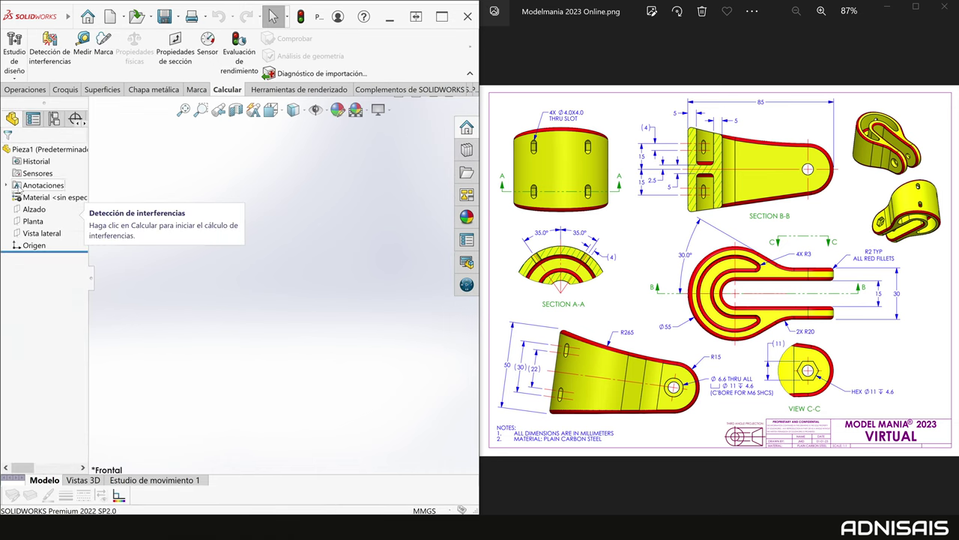
{"action": "left_click", "coordinate": [30, 209]}
Step: Start a sketch on Alzado and draw the vertical left edge through the origin
{"action": "left_click", "coordinate": [45, 201]}
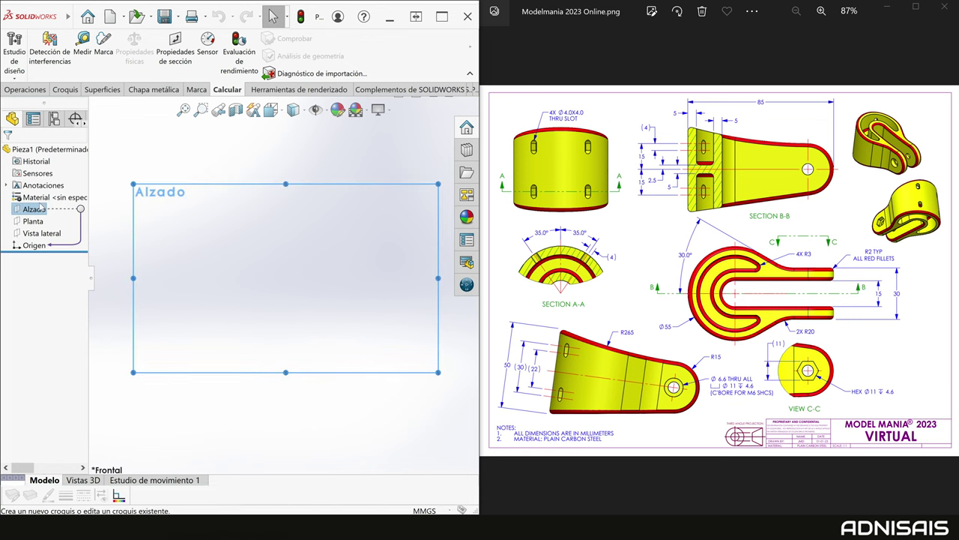
{"action": "key", "text": "l"}
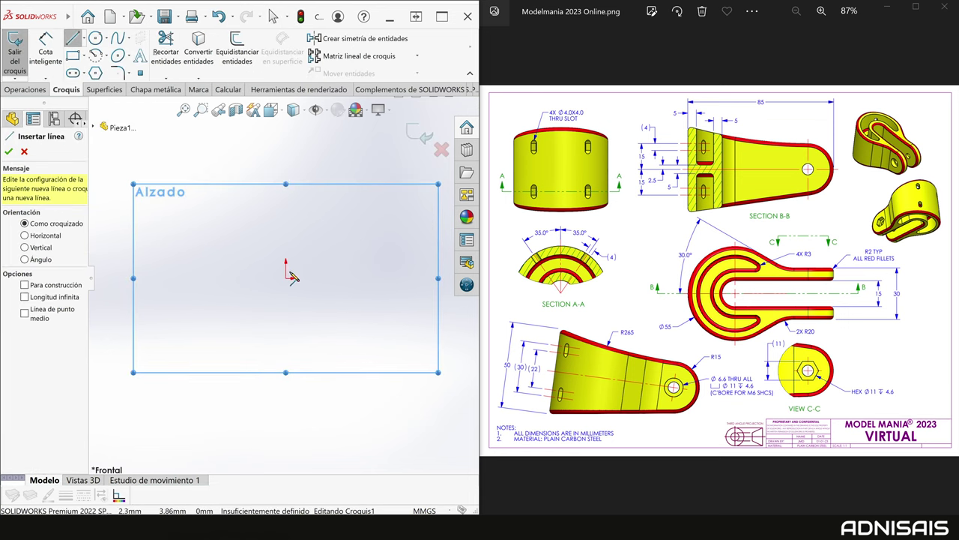
{"action": "scroll", "coordinate": [337, 277], "scroll_direction": "up", "scroll_amount": 2}
{"action": "scroll", "coordinate": [378, 278], "scroll_direction": "down", "scroll_amount": 2}
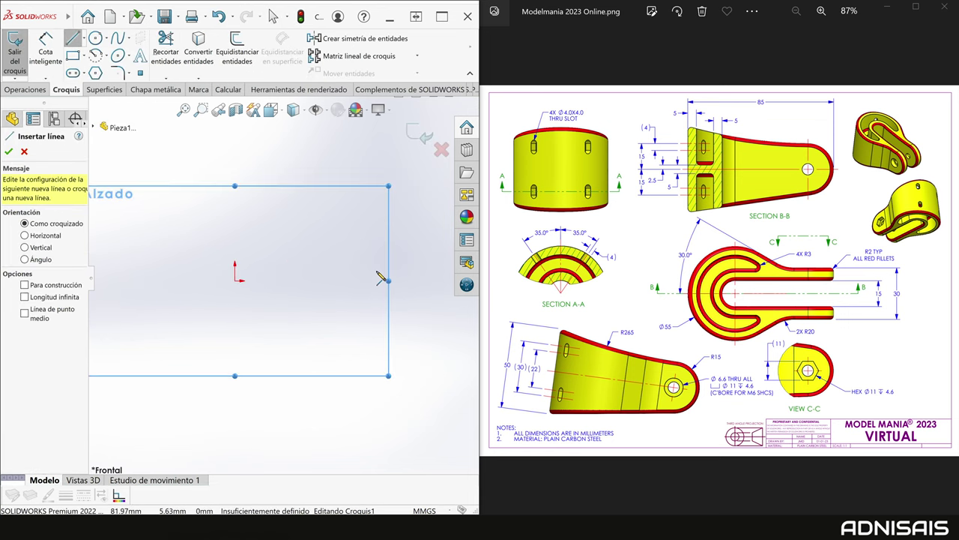
{"action": "left_click", "coordinate": [236, 326]}
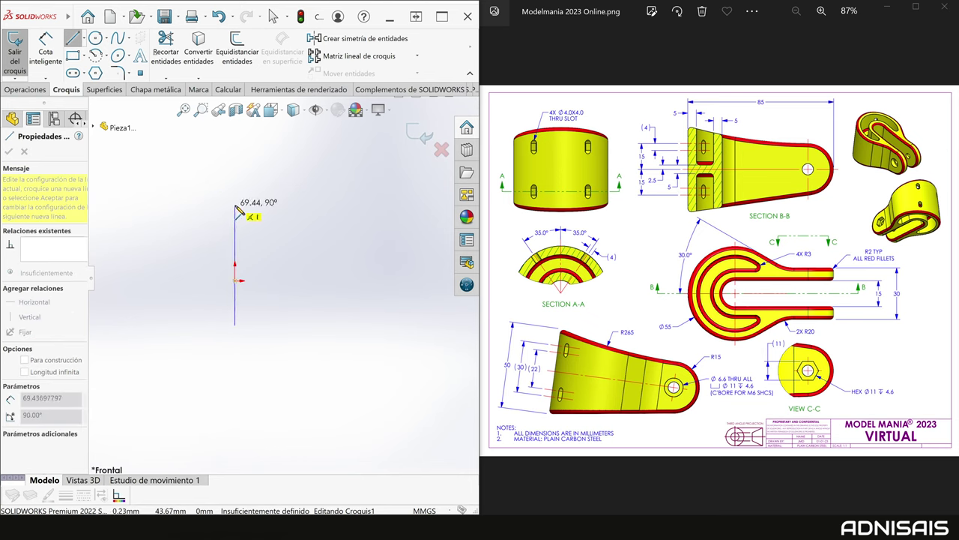
{"action": "left_click", "coordinate": [235, 205]}
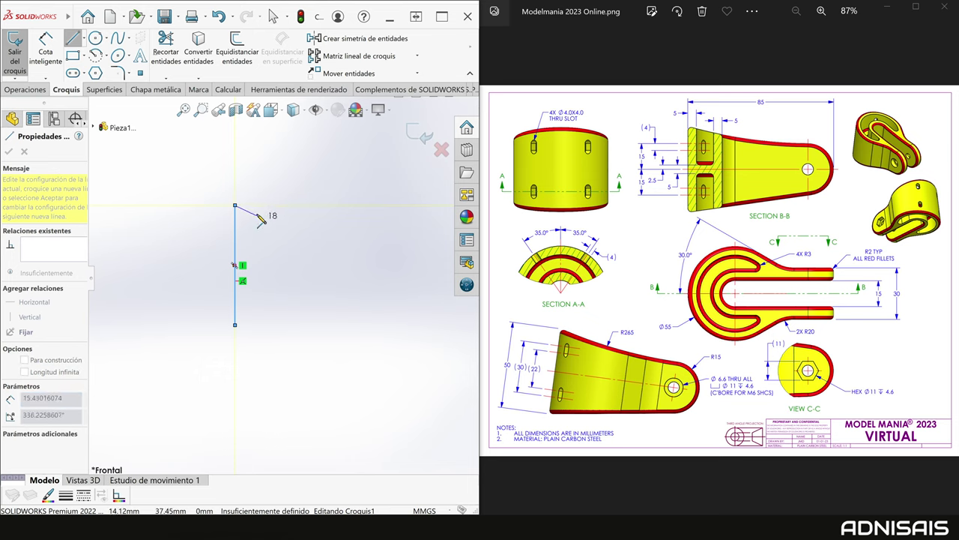
{"action": "key", "text": "Escape"}
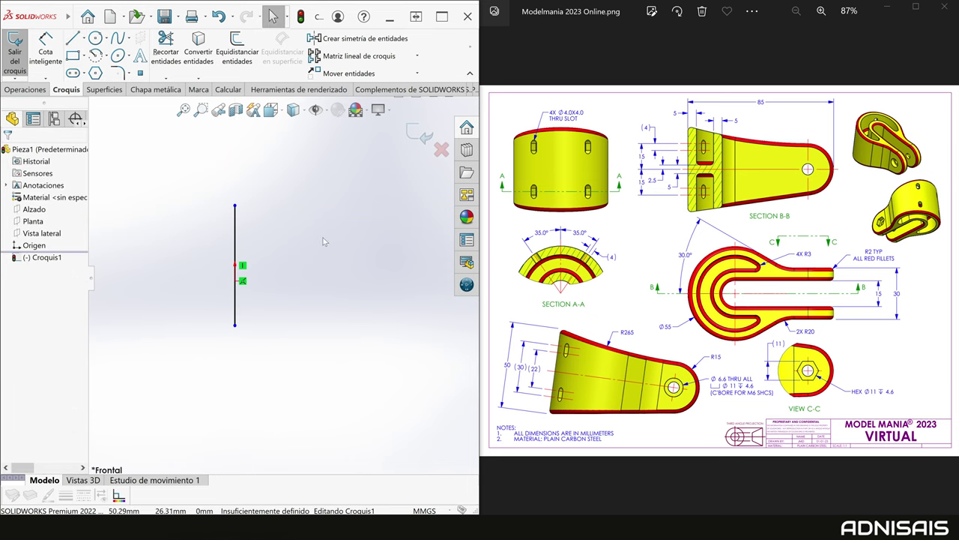
Step: Draw the sloped bottom line, rounded right end and shallow top arc closing the outline
{"action": "key", "text": "l"}
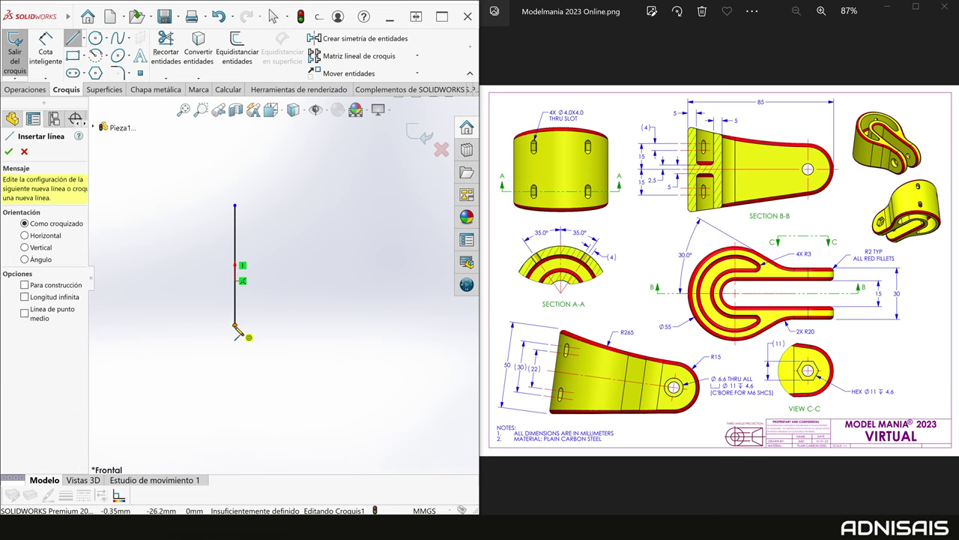
{"action": "left_click", "coordinate": [235, 325]}
{"action": "left_click", "coordinate": [393, 294]}
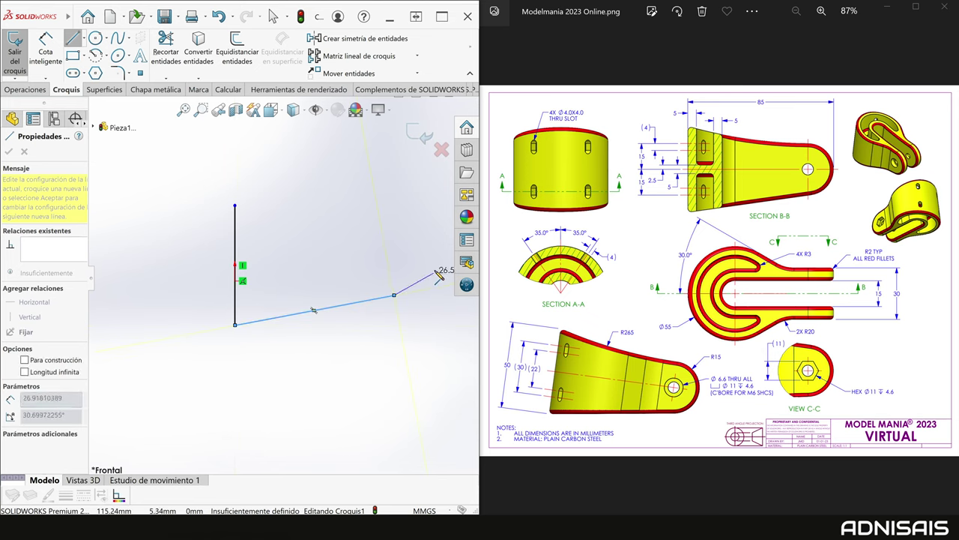
{"action": "left_click", "coordinate": [387, 224]}
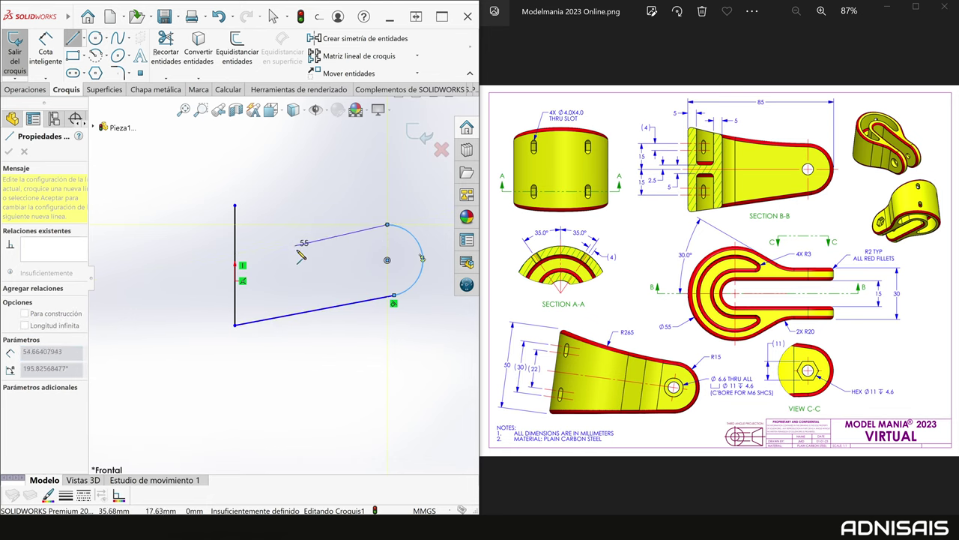
{"action": "left_click", "coordinate": [235, 205]}
{"action": "key", "text": "Escape"}
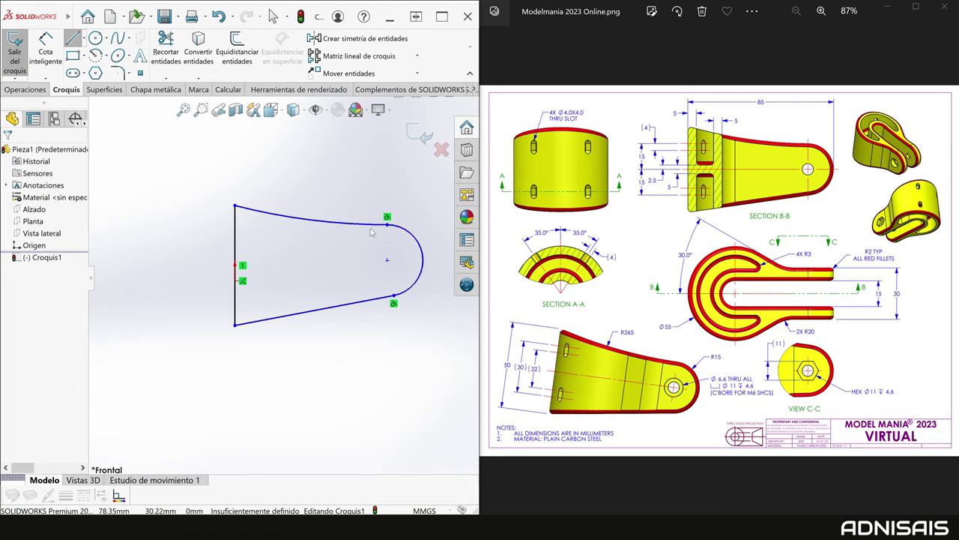
Step: Make the vertical edge's midpoint coincide with the origin
{"action": "left_click", "coordinate": [237, 281]}
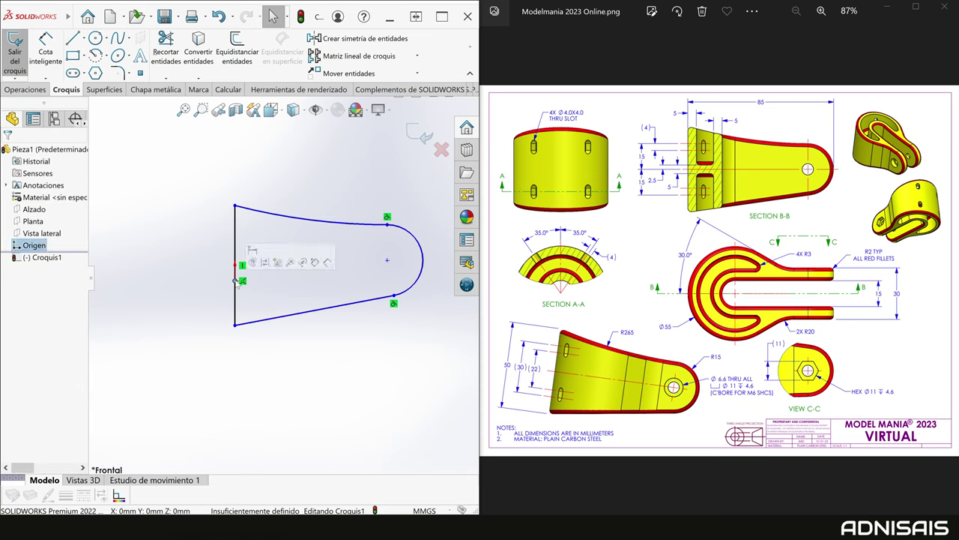
{"action": "left_click", "coordinate": [239, 266], "text": "ctrl"}
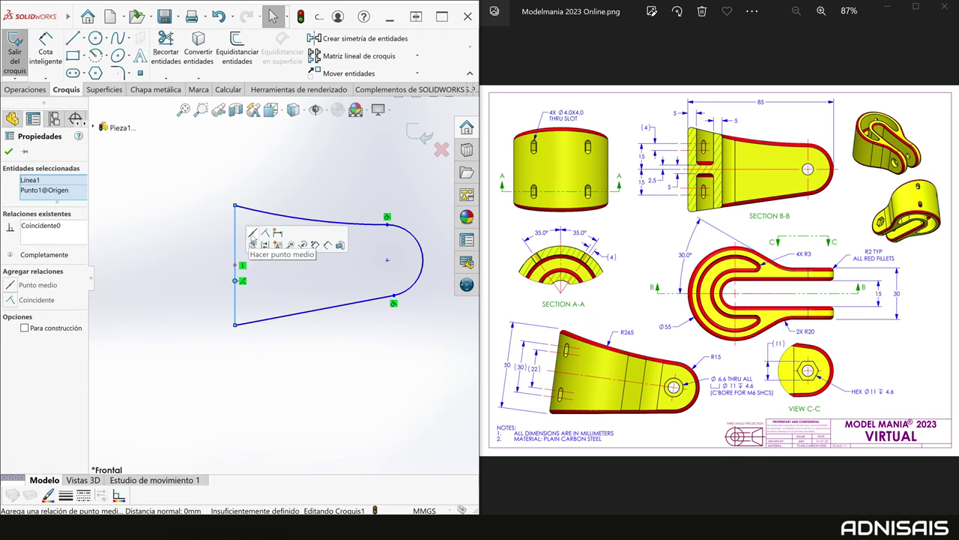
{"action": "left_click", "coordinate": [278, 247]}
{"action": "left_click", "coordinate": [274, 272]}
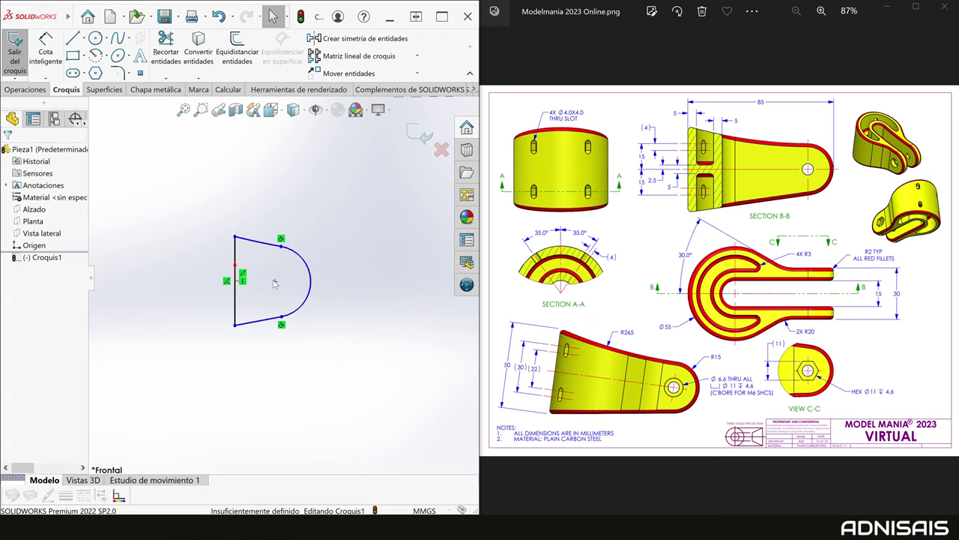
Step: Make the rounded end's centre point horizontal with the origin
{"action": "left_click", "coordinate": [275, 281]}
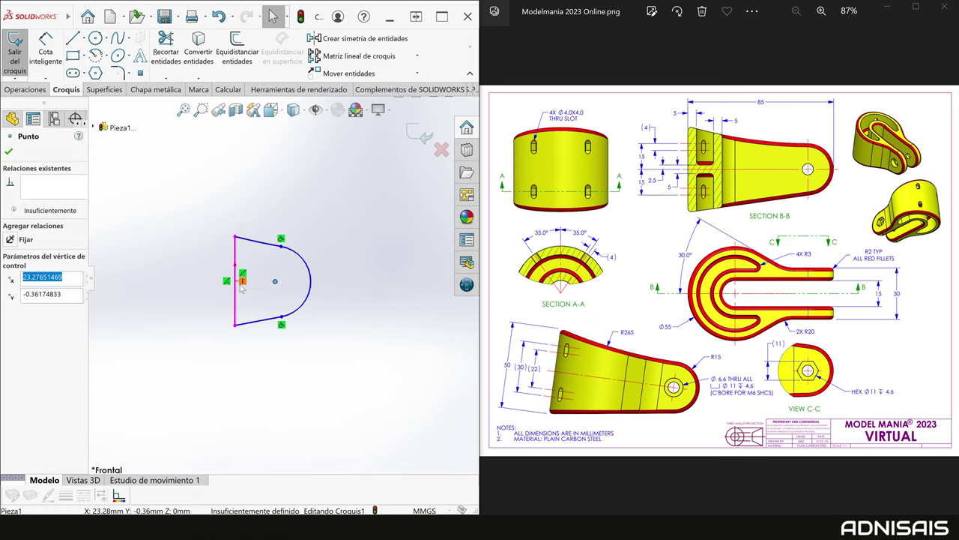
{"action": "left_click", "coordinate": [236, 283], "text": "ctrl"}
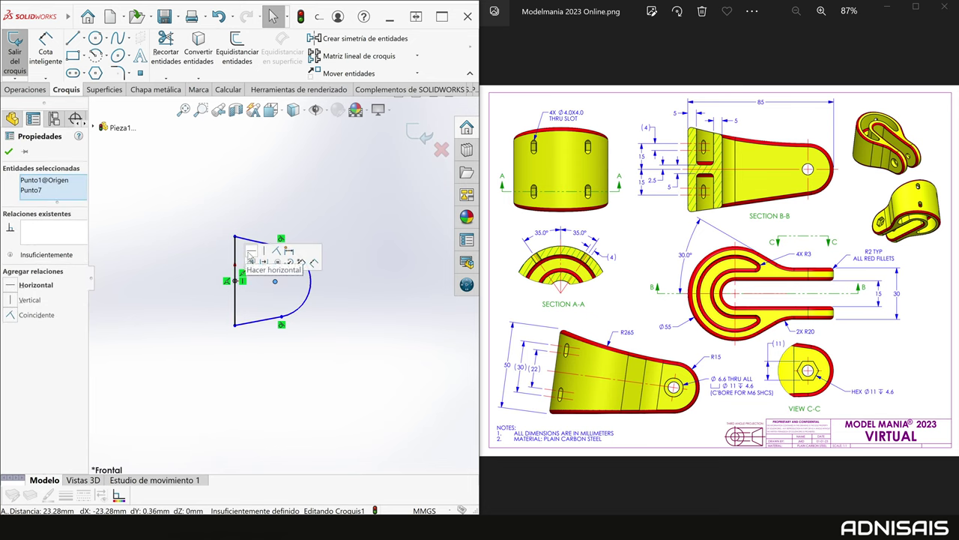
{"action": "left_click", "coordinate": [252, 250]}
{"action": "left_click", "coordinate": [224, 254]}
{"action": "scroll", "coordinate": [326, 263], "scroll_direction": "down", "scroll_amount": 2}
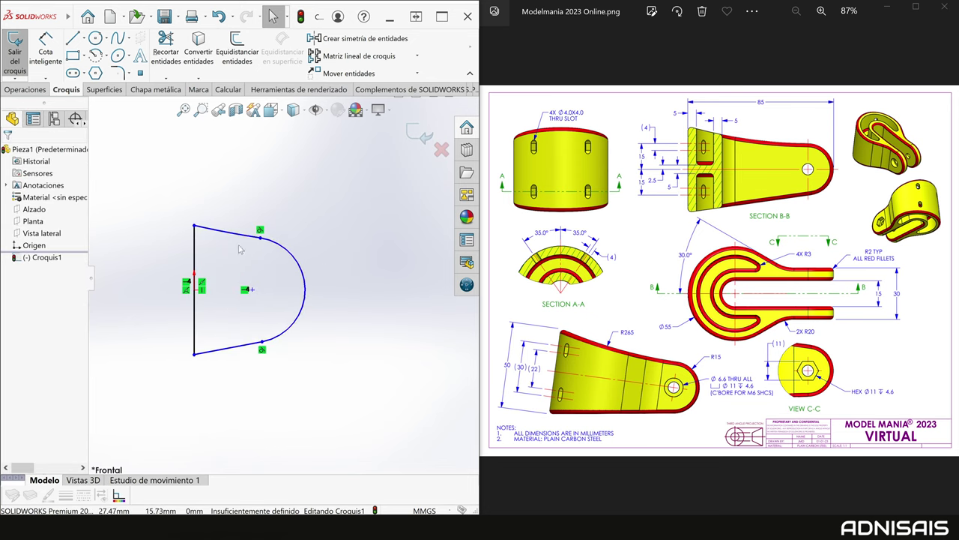
{"action": "left_click", "coordinate": [41, 225]}
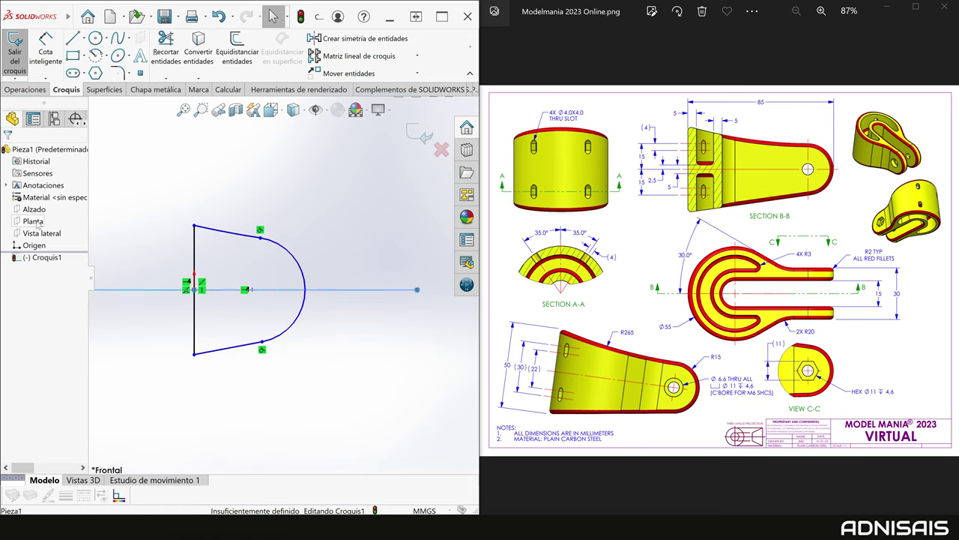
{"action": "left_click", "coordinate": [174, 211]}
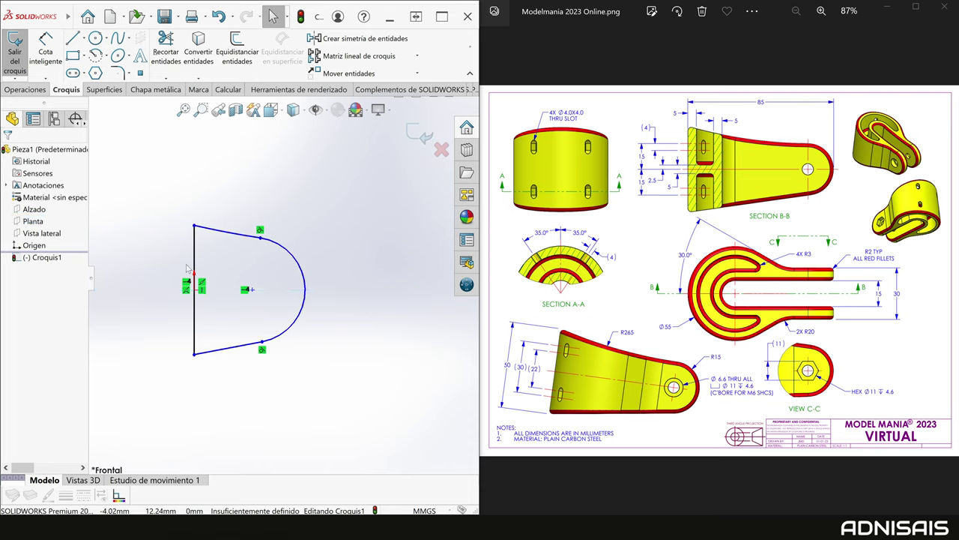
{"action": "mouse_move", "coordinate": [160, 336]}
{"action": "right_mouse_down"}
{"action": "mouse_move", "coordinate": [156, 249]}
{"action": "mouse_move", "coordinate": [155, 281]}
{"action": "right_mouse_up"}
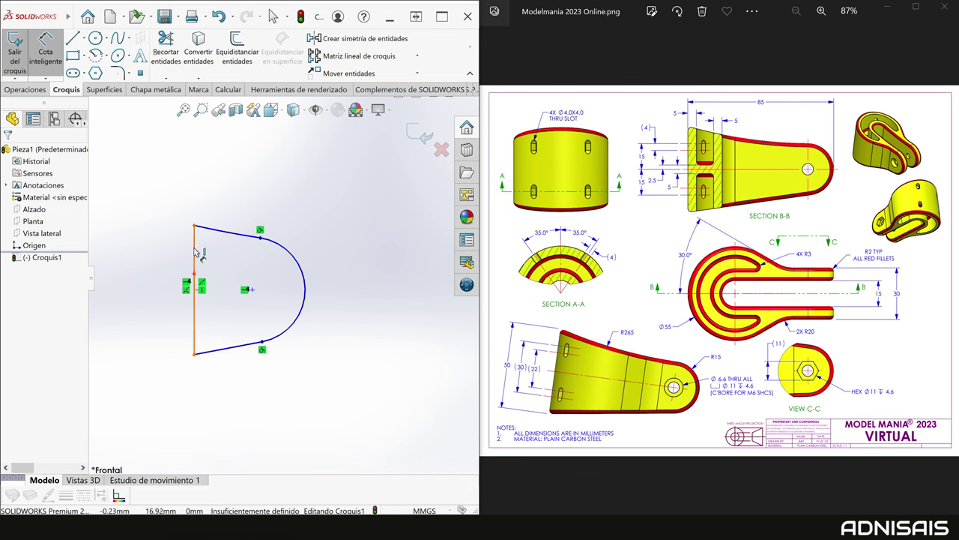
Step: Dimension the vertical edge at 50 mm and the overall length at 85 mm
{"action": "left_click", "coordinate": [194, 260]}
{"action": "left_click", "coordinate": [159, 274]}
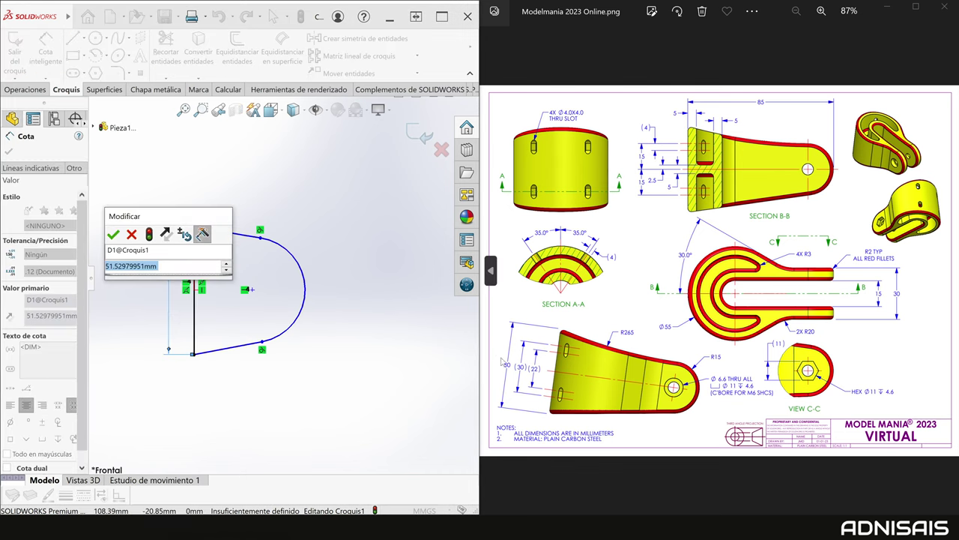
{"action": "type", "text": "50"}
{"action": "key", "text": "Return"}
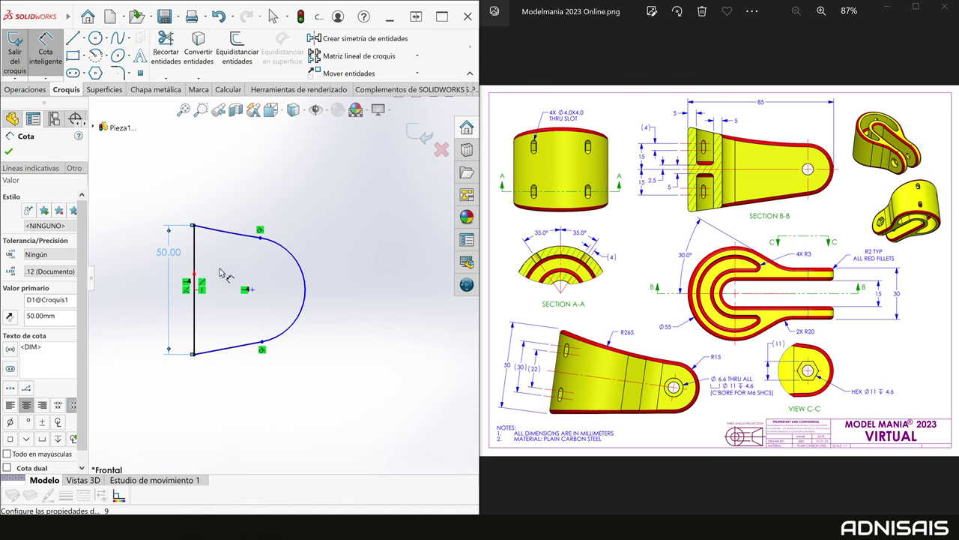
{"action": "left_click", "coordinate": [194, 257]}
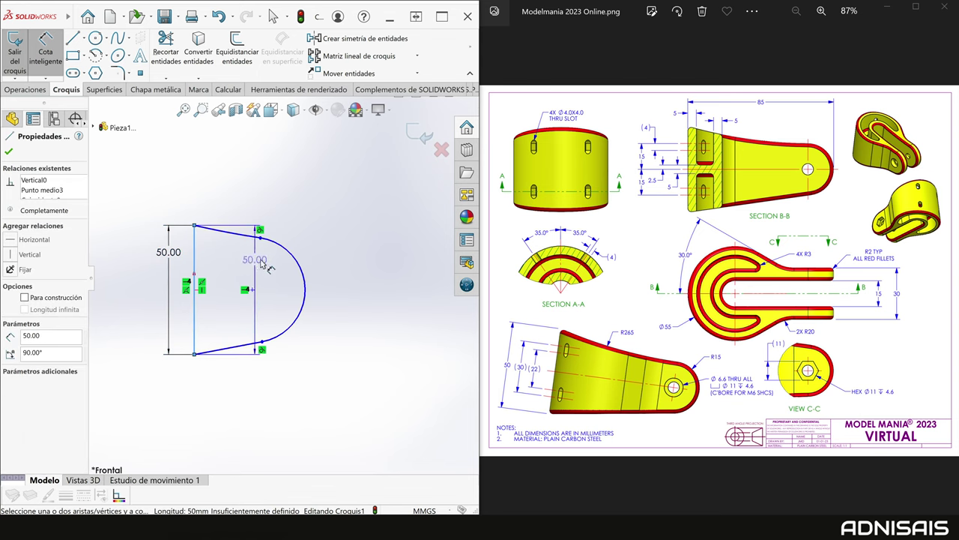
{"action": "left_click", "coordinate": [303, 272]}
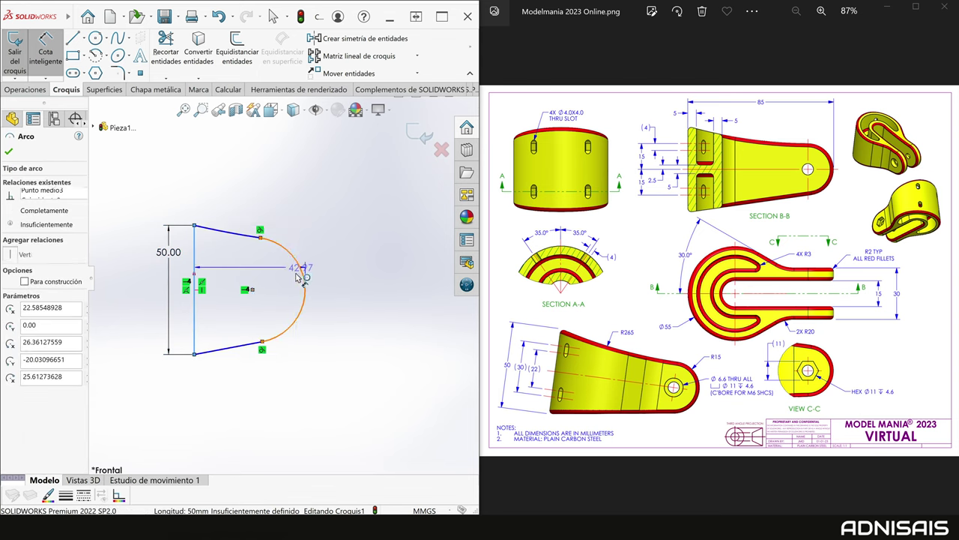
{"action": "left_click", "coordinate": [257, 417]}
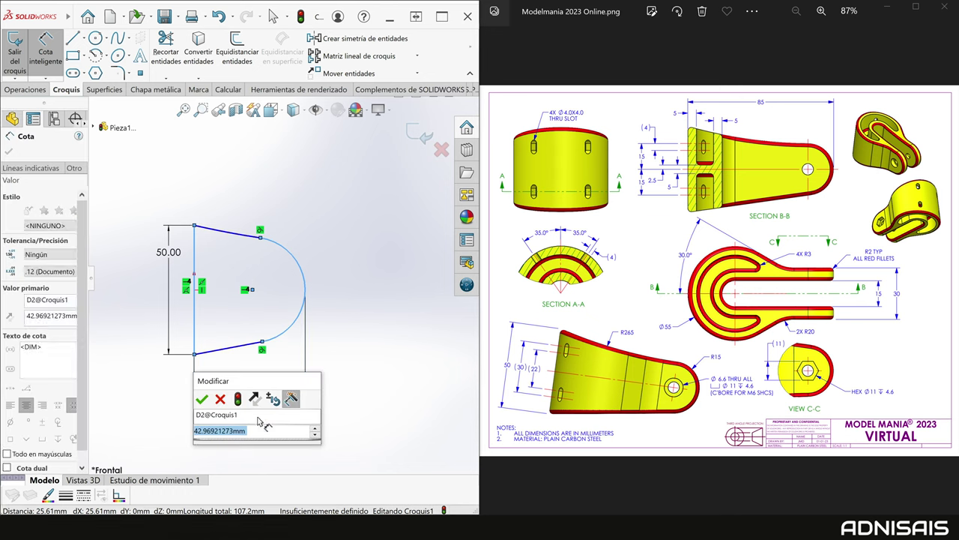
{"action": "type", "text": "85"}
{"action": "key", "text": "Return"}
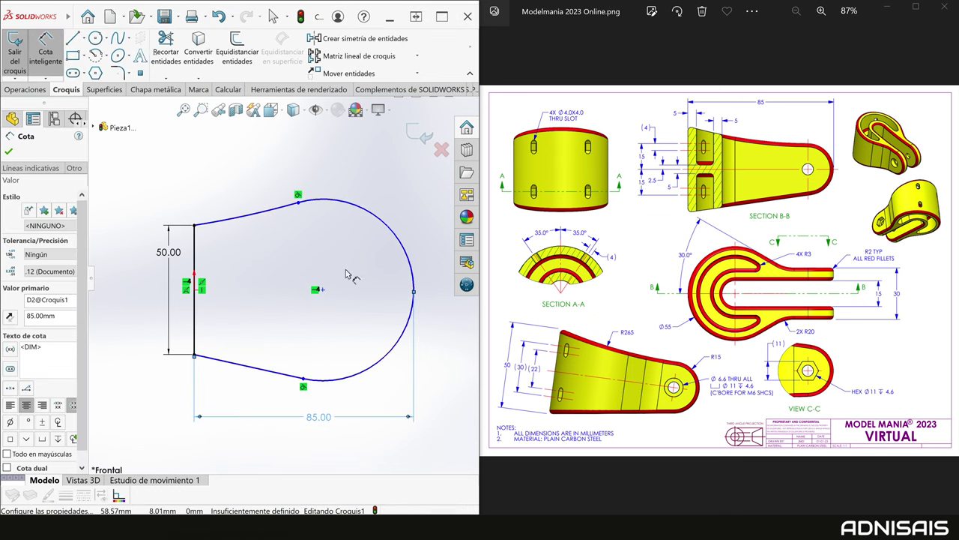
Step: Set the rounded end radius to 15 and the upper arc radius to 265
{"action": "left_click", "coordinate": [411, 253]}
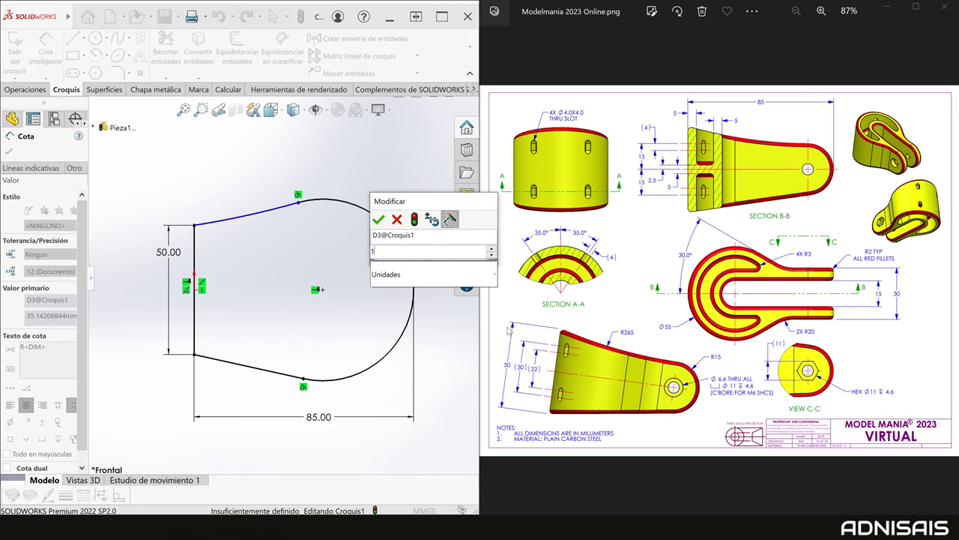
{"action": "type", "text": "15"}
{"action": "key", "text": "Return"}
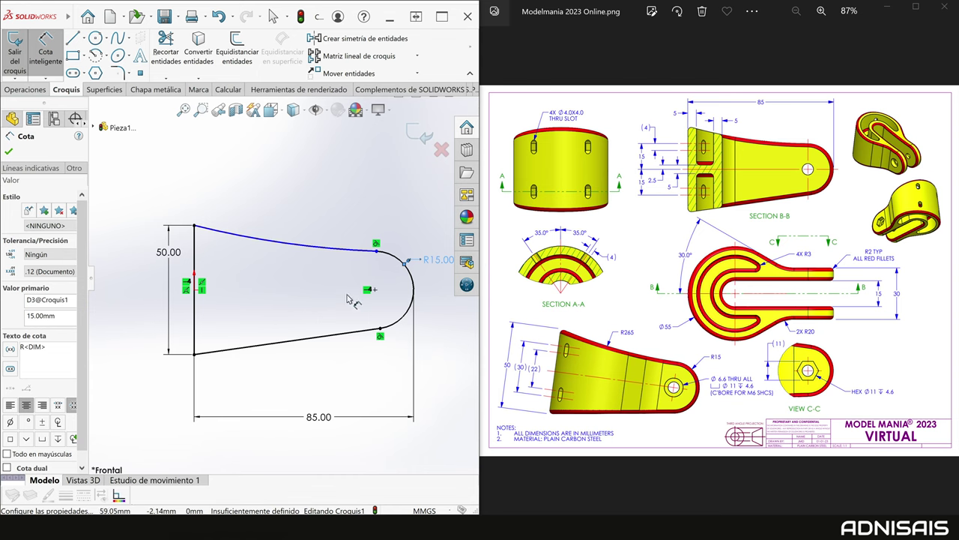
{"action": "left_click", "coordinate": [304, 249]}
{"action": "left_click", "coordinate": [312, 223]}
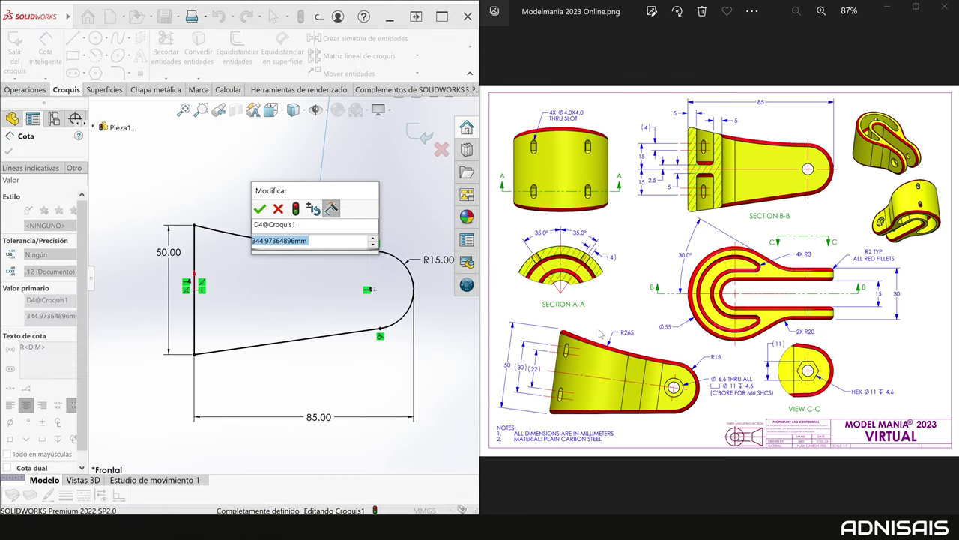
{"action": "type", "text": "265"}
{"action": "key", "text": "Return"}
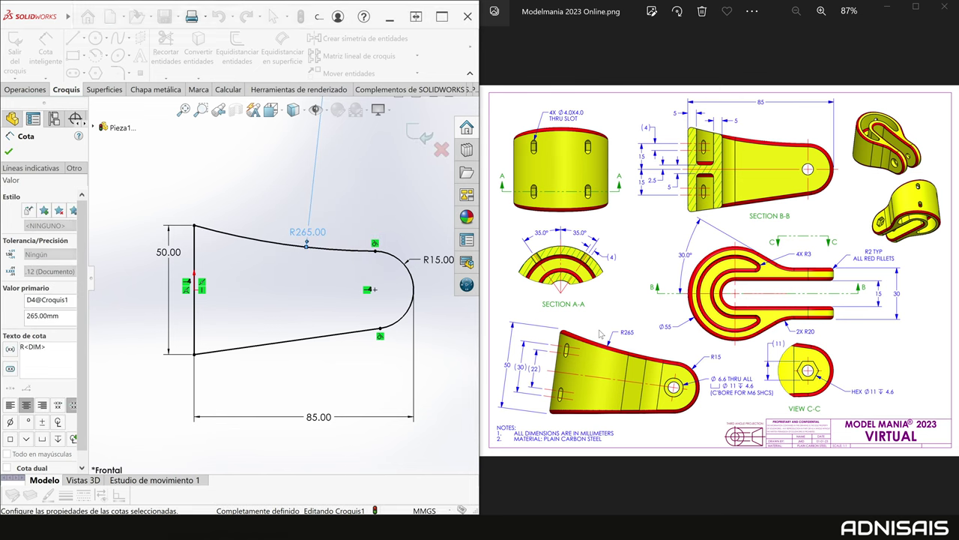
{"action": "key", "text": "Escape"}
{"action": "key", "text": "Escape"}
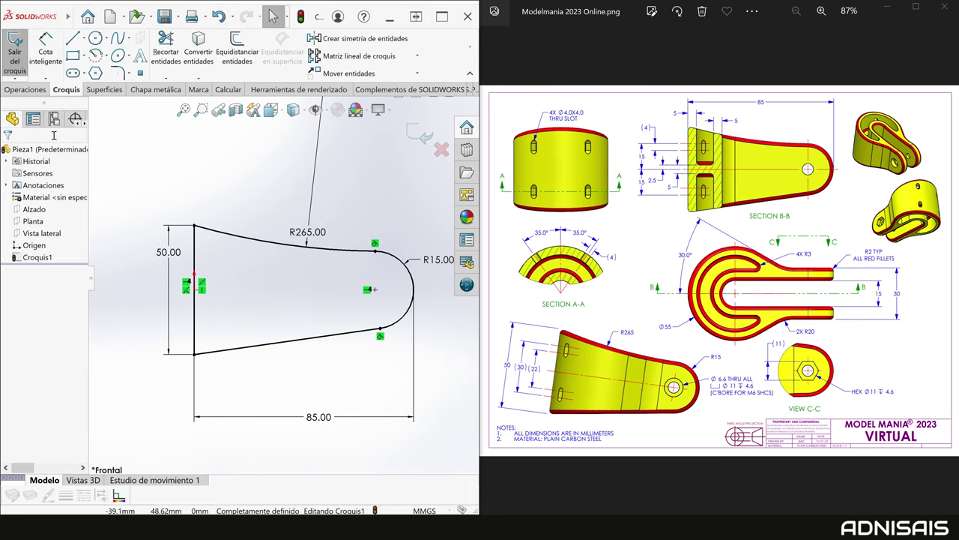
{"action": "left_click", "coordinate": [33, 92]}
{"action": "left_click", "coordinate": [22, 46]}
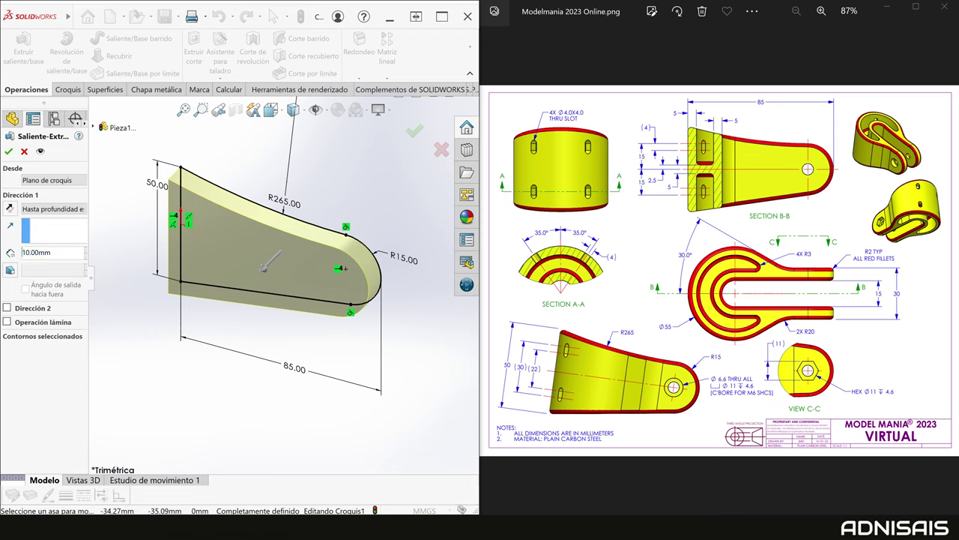
Step: Extrude the profile 55 mm with the Mid Plane end condition
{"action": "double_click", "coordinate": [27, 252]}
{"action": "type", "text": "55"}
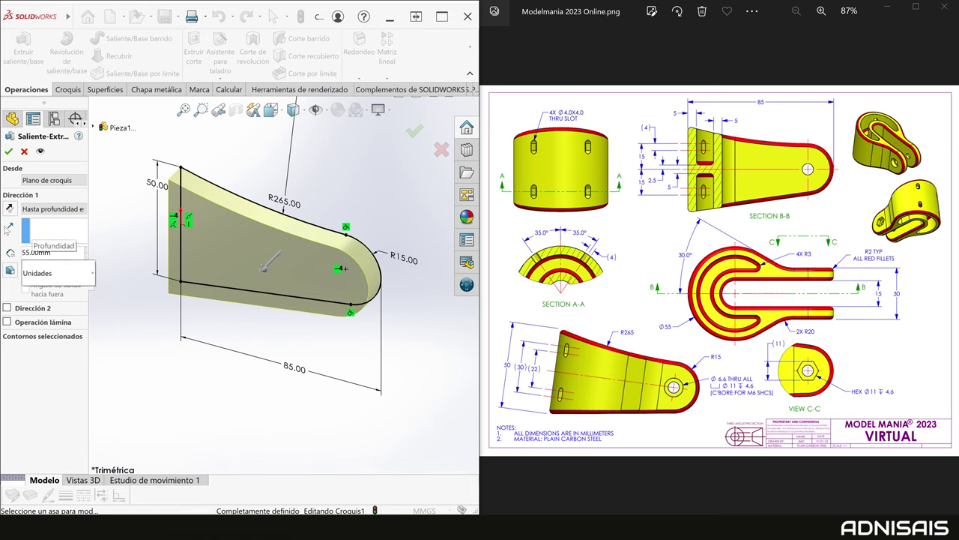
{"action": "left_click", "coordinate": [50, 211]}
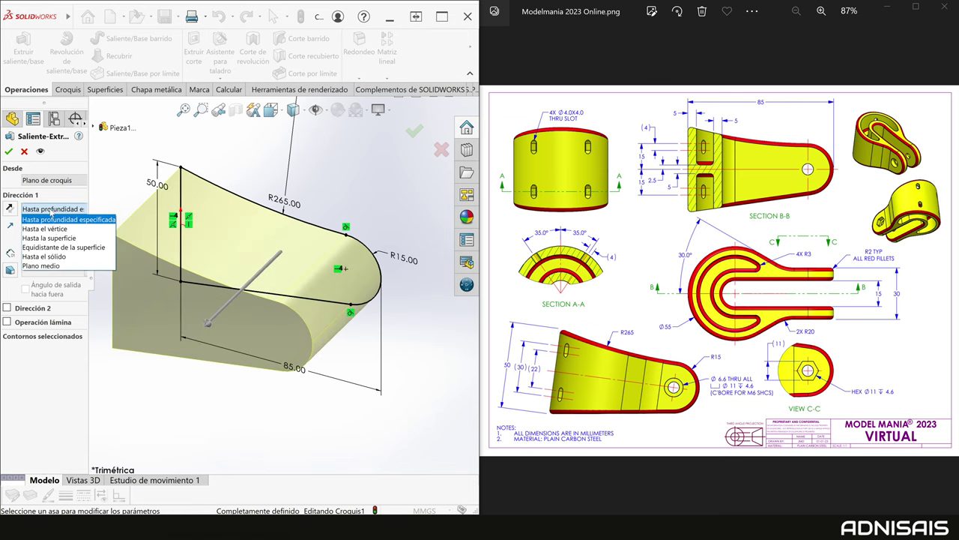
{"action": "left_click", "coordinate": [58, 265]}
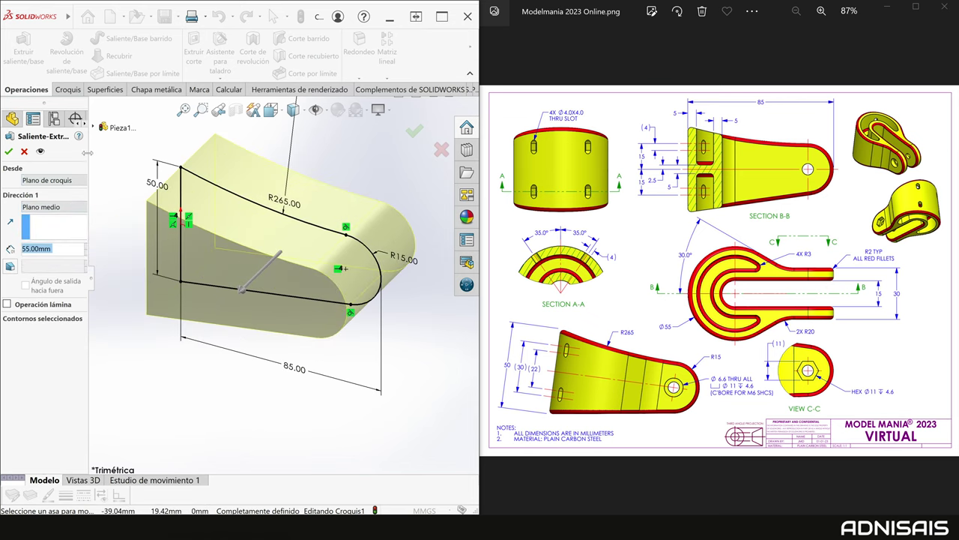
{"action": "left_click_drag", "start_coordinate": [88, 152], "coordinate": [116, 156]}
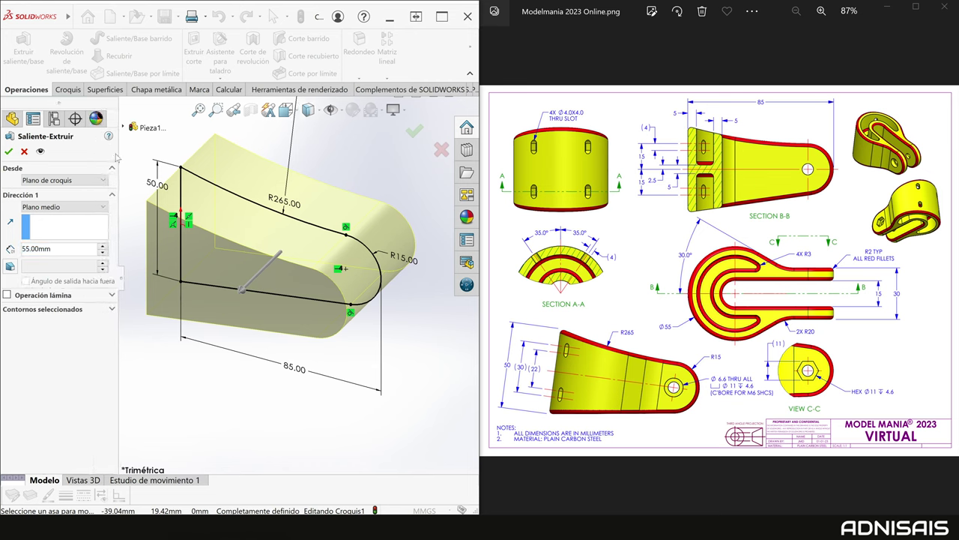
{"action": "left_click", "coordinate": [9, 152]}
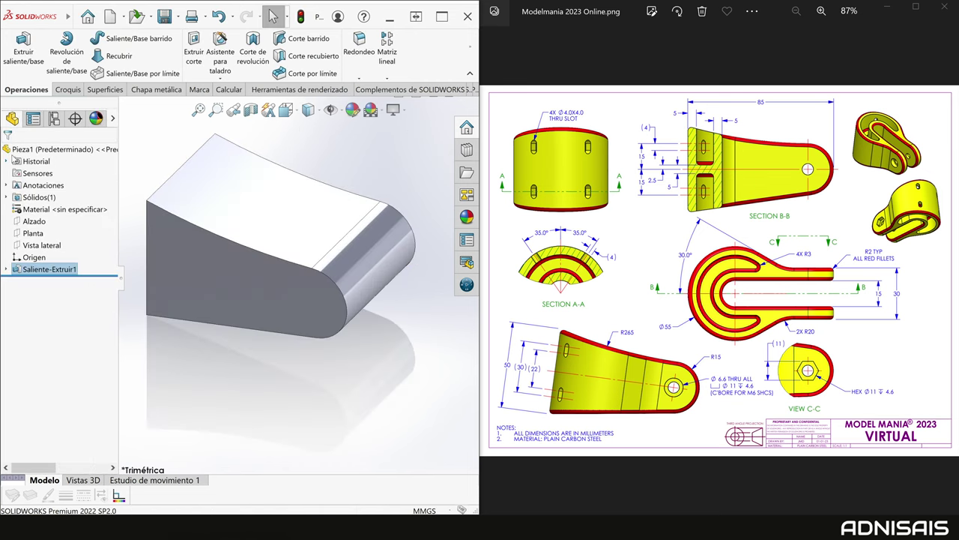
{"action": "middle_click_drag", "start_coordinate": [267, 208], "coordinate": [283, 218]}
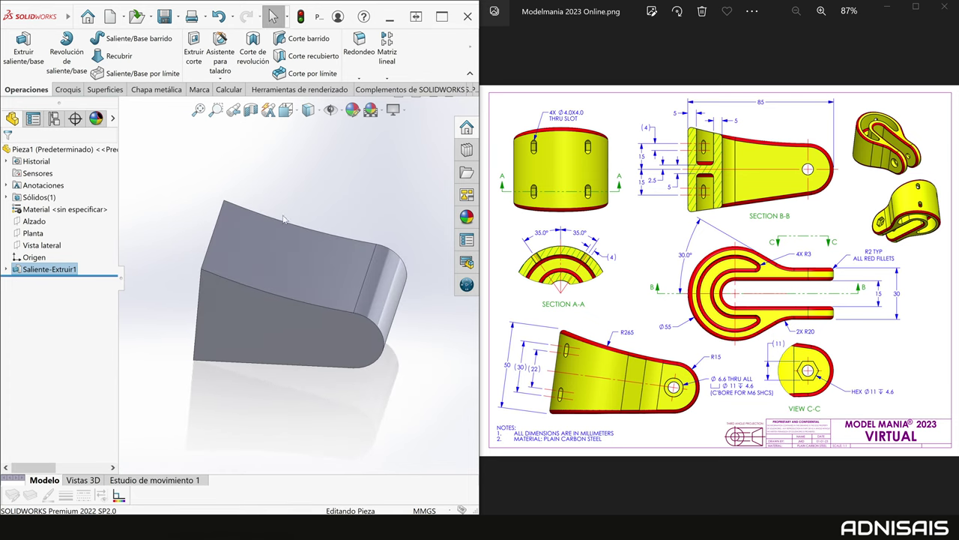
Step: Sketch on the Planta plane and apply the plain white Blanco scene
{"action": "left_click", "coordinate": [32, 233]}
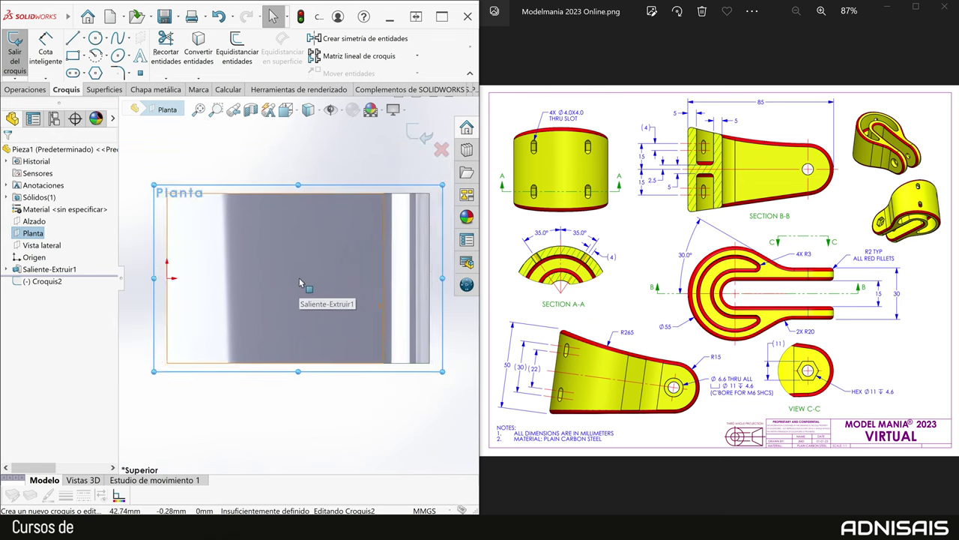
{"action": "left_click", "coordinate": [370, 110]}
{"action": "left_click", "coordinate": [386, 140]}
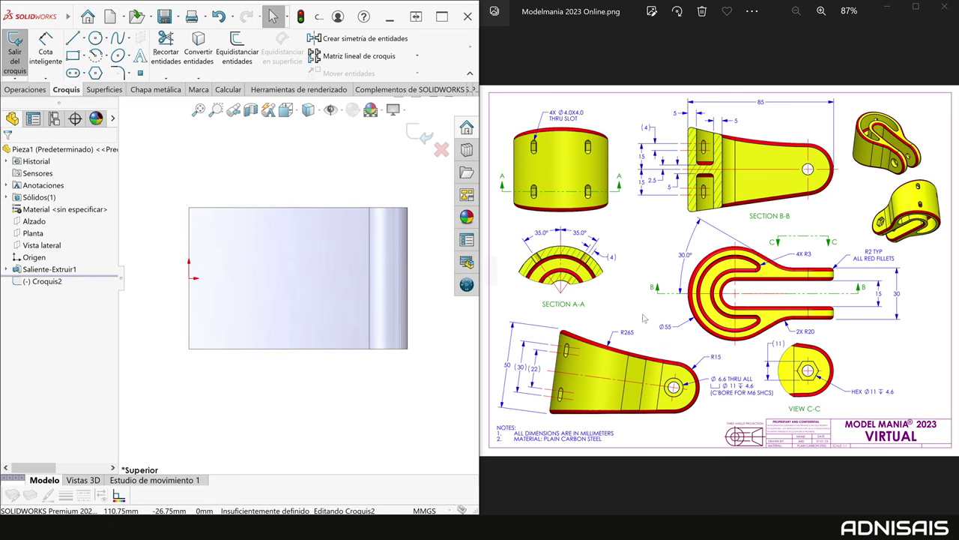
Step: Draw a short line, small tangent arc, long horizontal line, right edge and upper line
{"action": "key", "text": "l"}
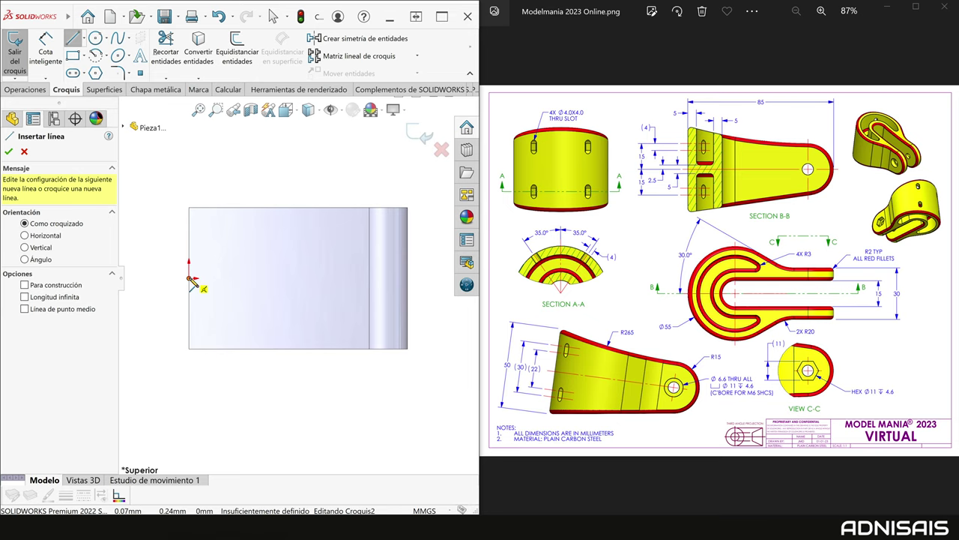
{"action": "left_click", "coordinate": [190, 279]}
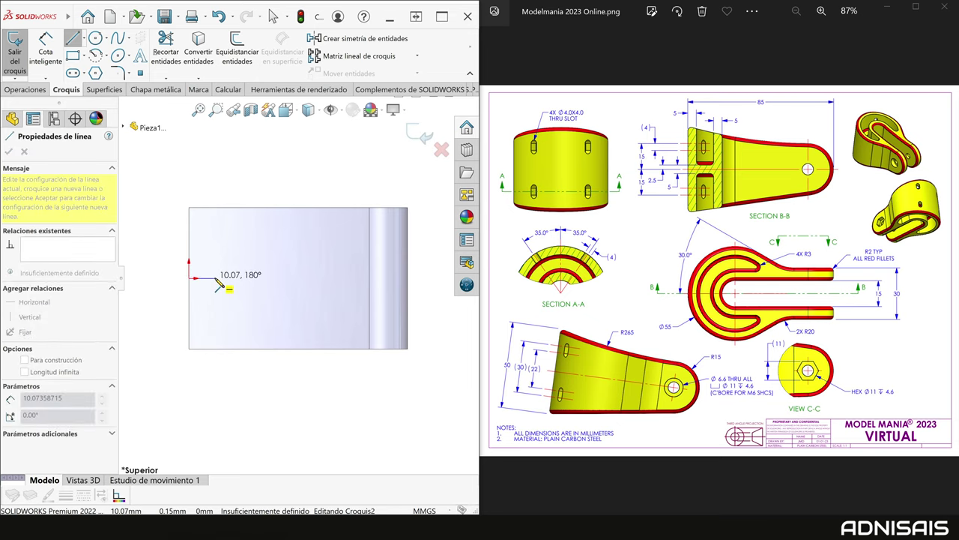
{"action": "left_click", "coordinate": [215, 279]}
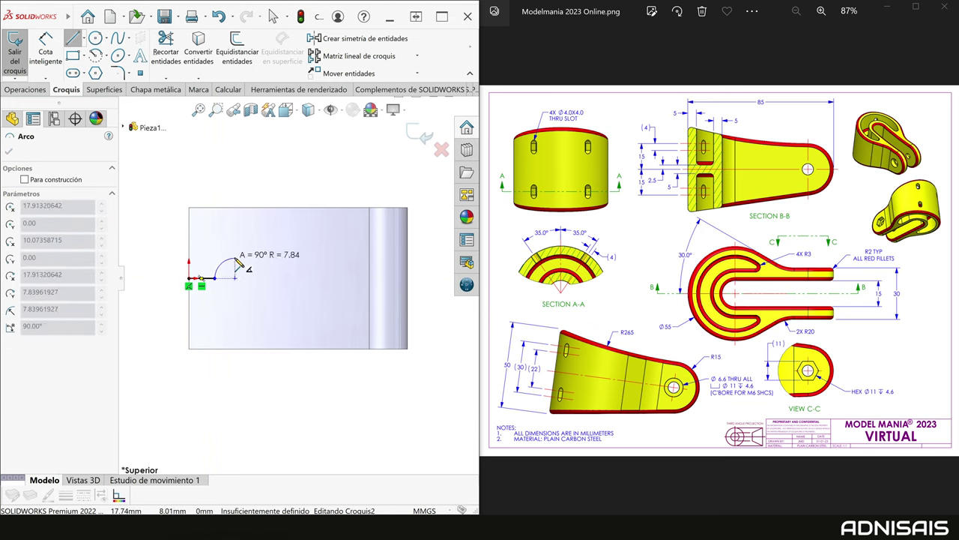
{"action": "left_click", "coordinate": [235, 258]}
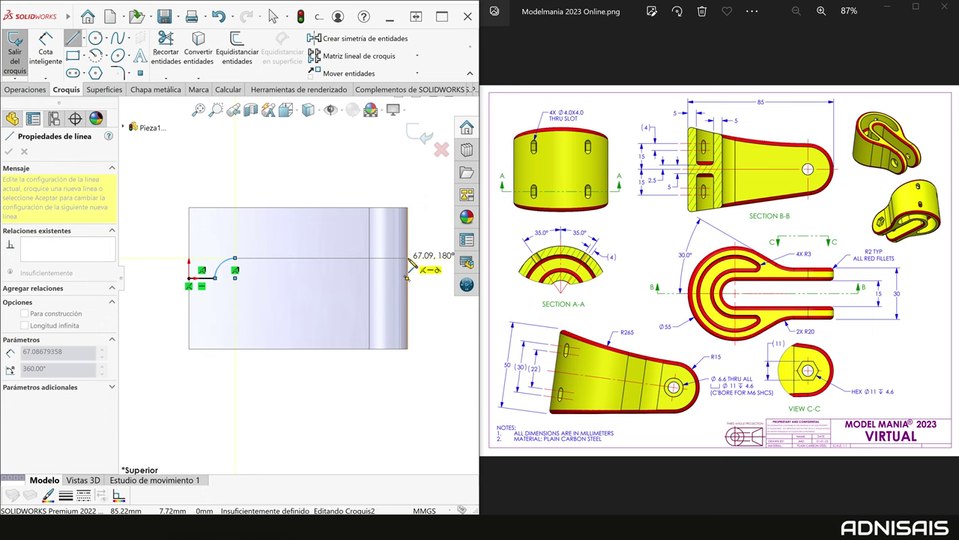
{"action": "left_click", "coordinate": [407, 257]}
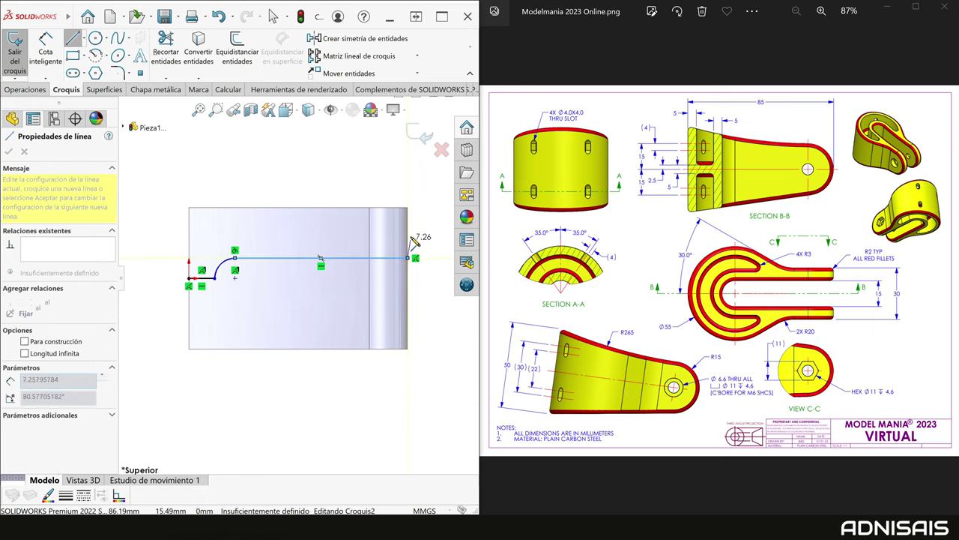
{"action": "left_click", "coordinate": [407, 232]}
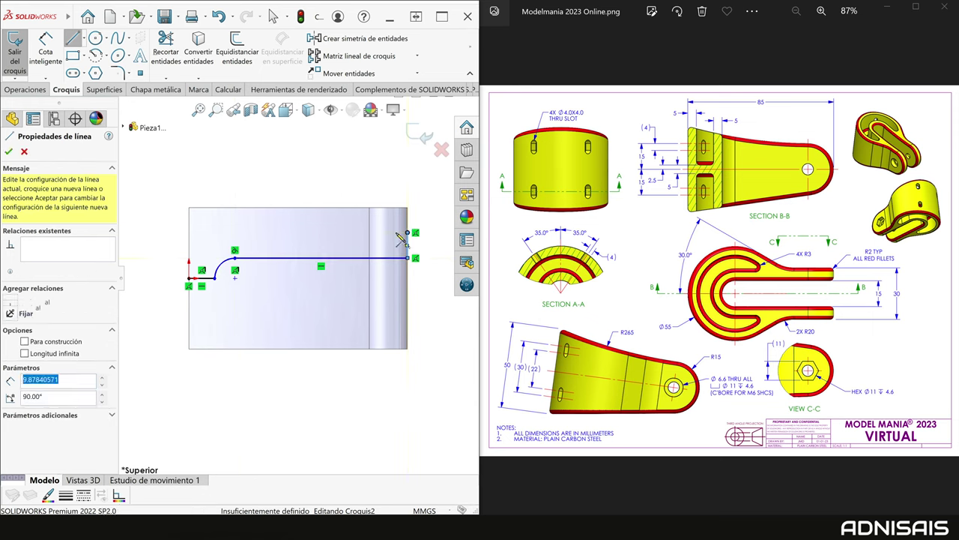
{"action": "left_click", "coordinate": [328, 232]}
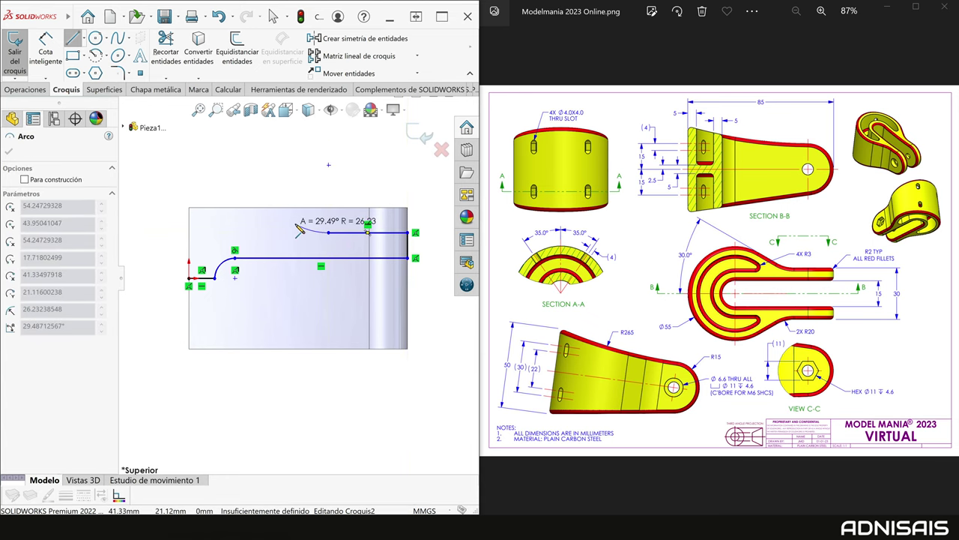
Step: Finish the outline with a tangent arc, short angled line and large arc to the origin
{"action": "left_click", "coordinate": [296, 223]}
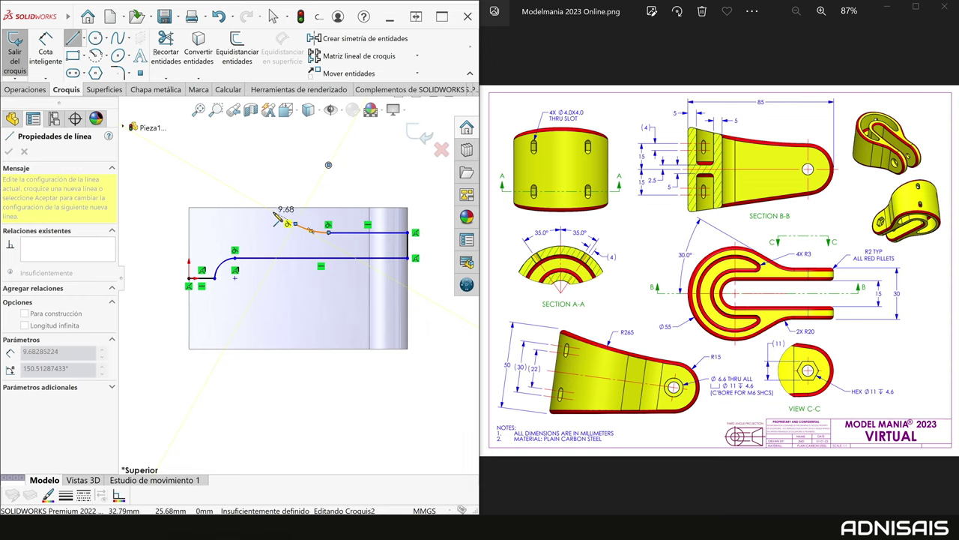
{"action": "scroll", "coordinate": [284, 219], "scroll_direction": "down", "scroll_amount": 2}
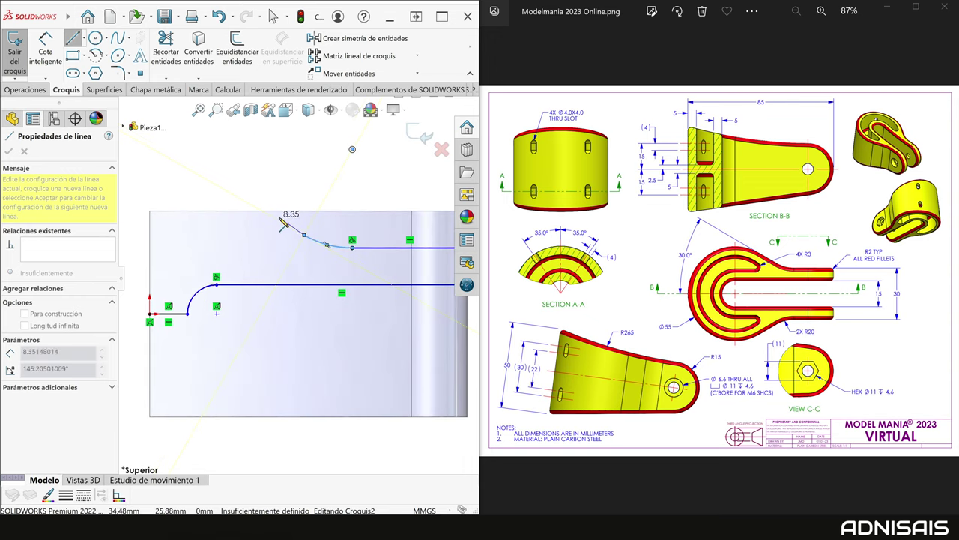
{"action": "left_click", "coordinate": [276, 219]}
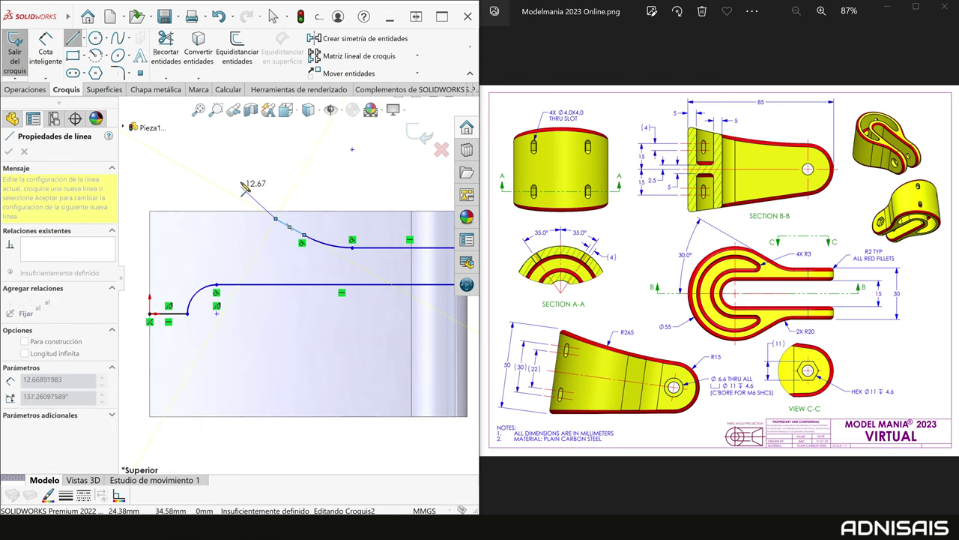
{"action": "key", "text": "a"}
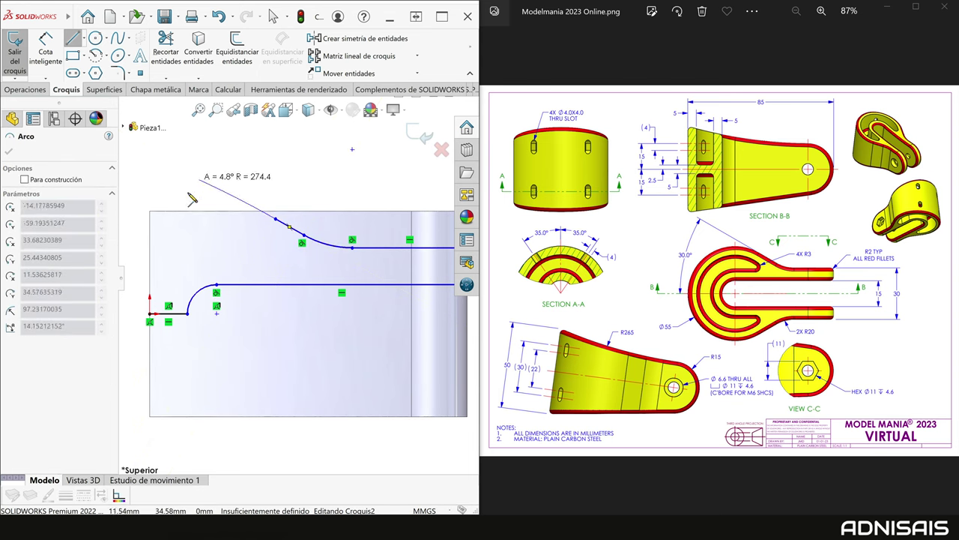
{"action": "left_click", "coordinate": [150, 314]}
{"action": "scroll", "coordinate": [295, 299], "scroll_direction": "up", "scroll_amount": 1}
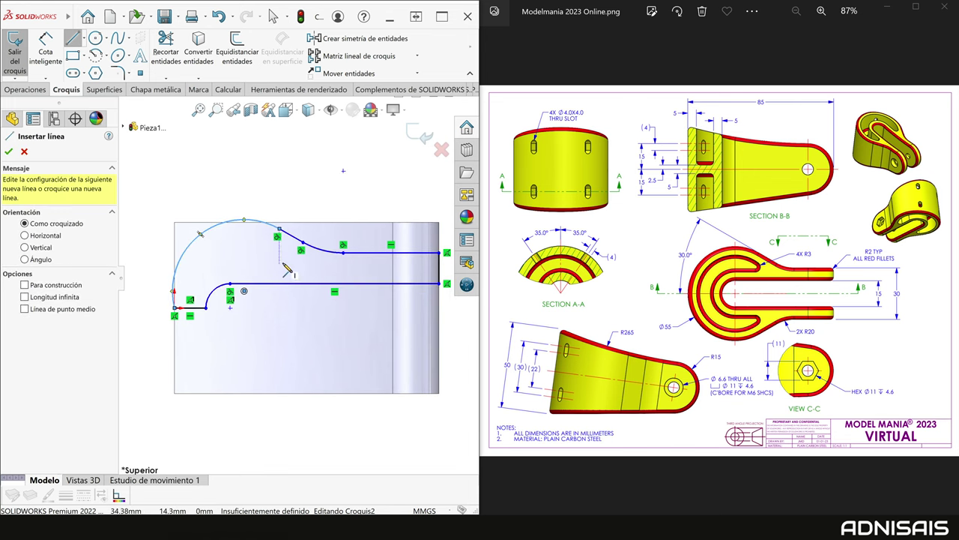
{"action": "key", "text": "Escape"}
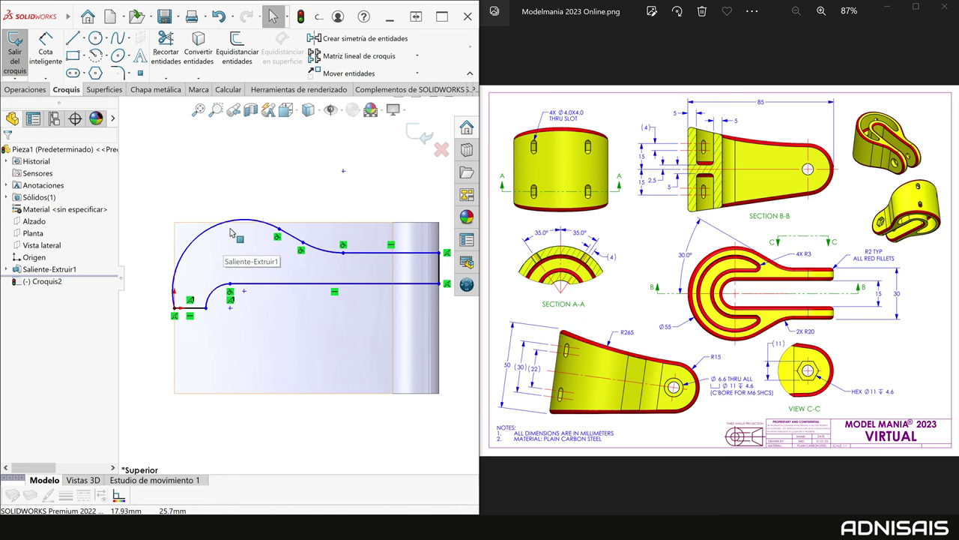
Step: Make the short line's end coincident with the large arc's centre point
{"action": "left_click", "coordinate": [232, 224]}
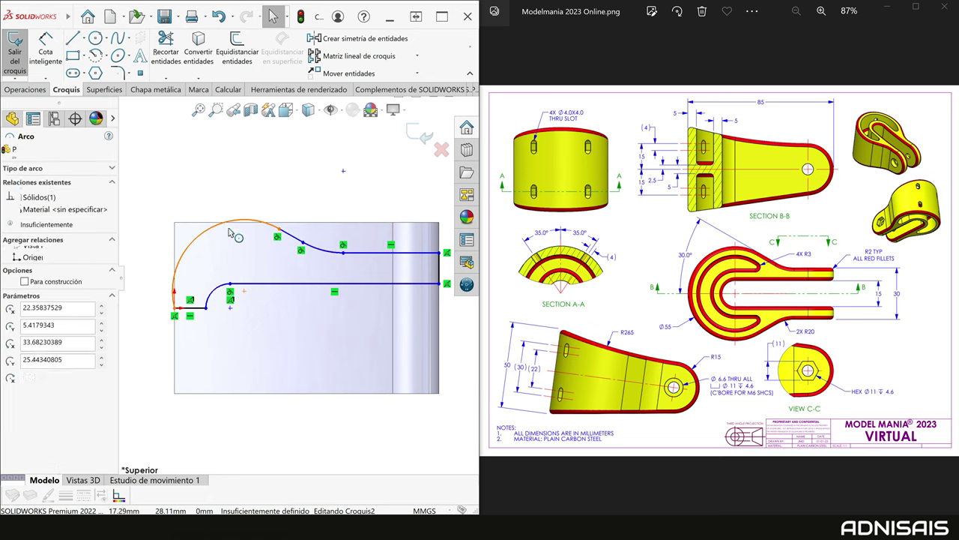
{"action": "left_click", "coordinate": [244, 291]}
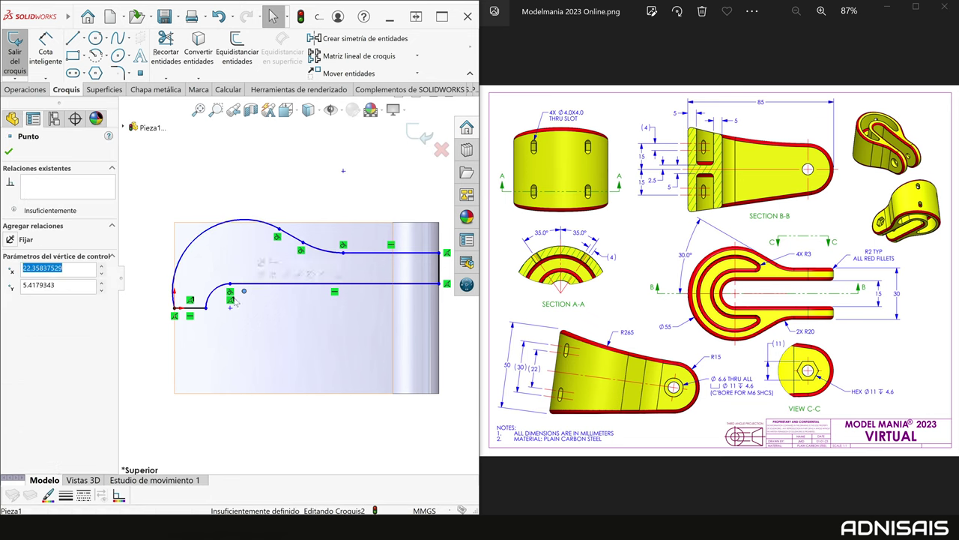
{"action": "left_click", "coordinate": [191, 307]}
{"action": "left_click", "coordinate": [243, 291], "text": "ctrl"}
{"action": "left_click", "coordinate": [230, 286]}
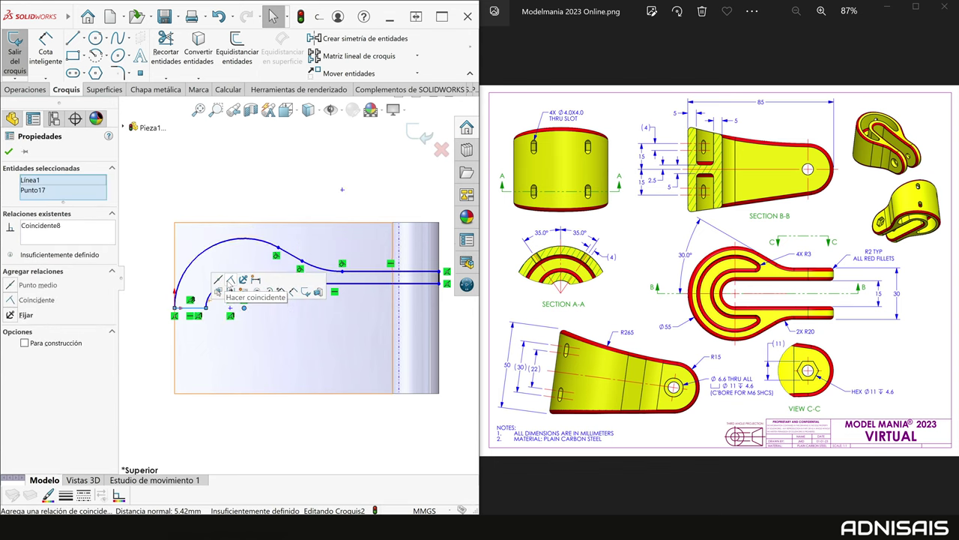
{"action": "key", "text": "Escape"}
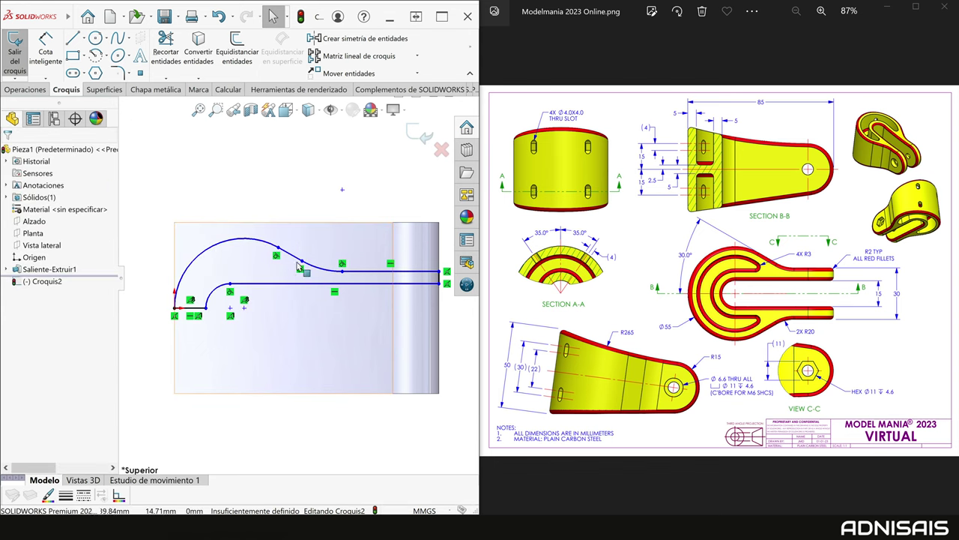
{"action": "left_click", "coordinate": [294, 263]}
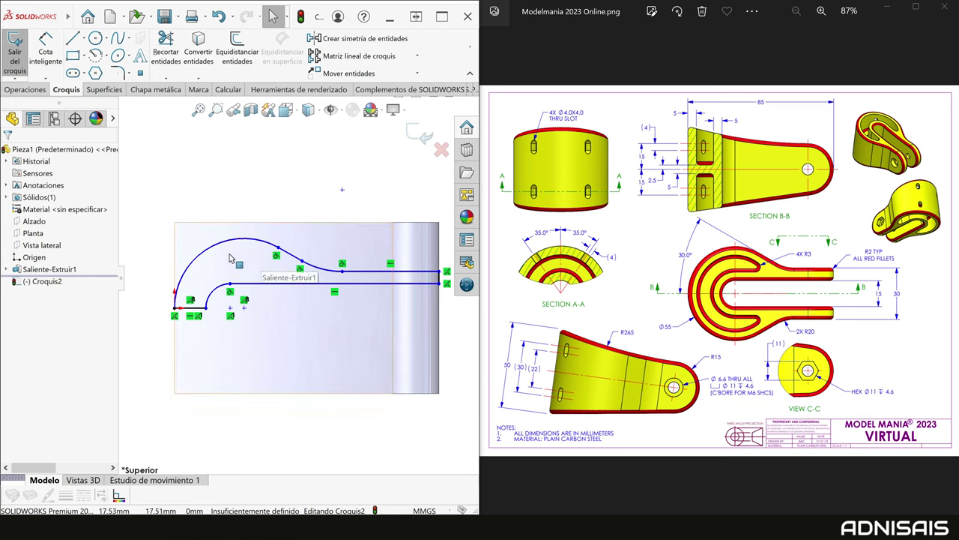
Step: Mirror the upper sketch entities about the horizontal centre line
{"action": "left_click", "coordinate": [197, 315]}
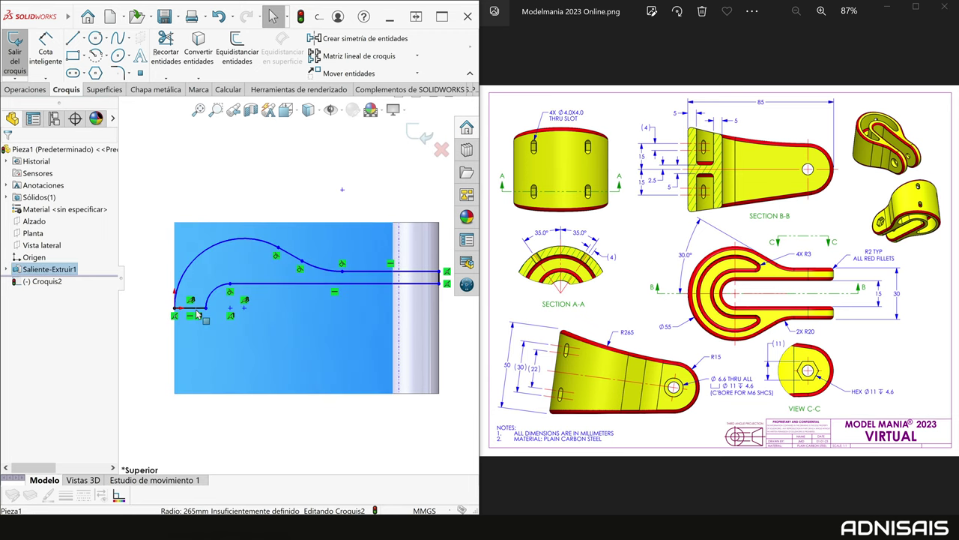
{"action": "left_click", "coordinate": [197, 315]}
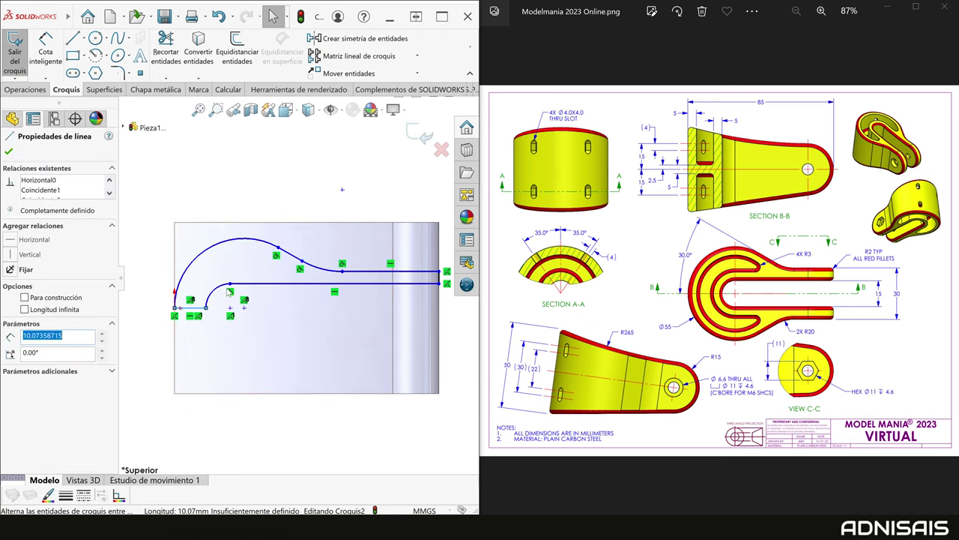
{"action": "key", "text": "Escape"}
{"action": "left_click_drag", "start_coordinate": [291, 236], "coordinate": [438, 352]}
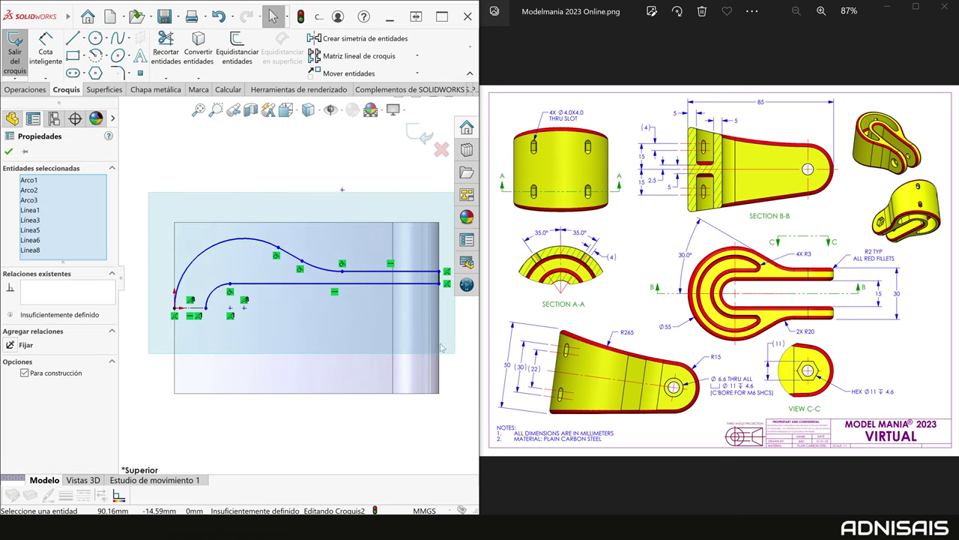
{"action": "left_click", "coordinate": [335, 39]}
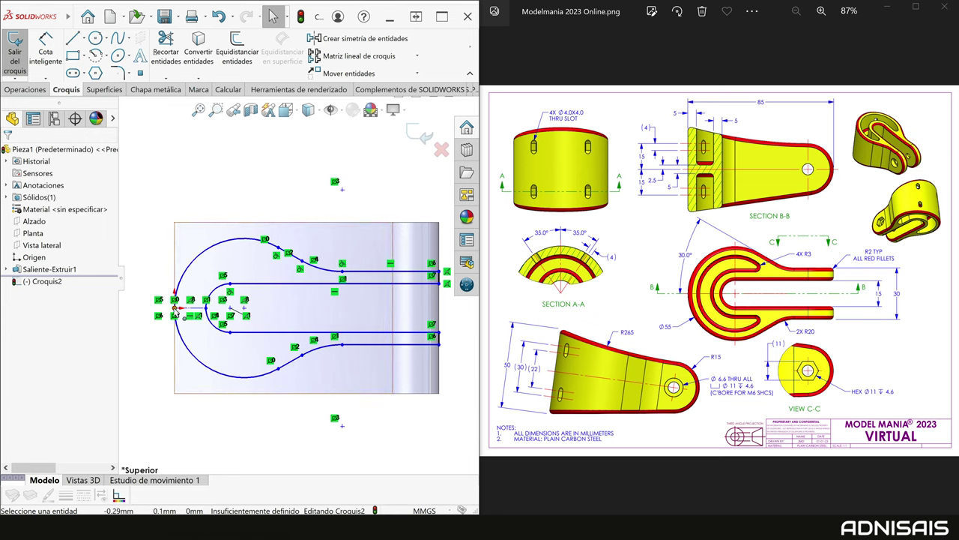
{"action": "left_click_drag", "start_coordinate": [175, 307], "coordinate": [182, 314]}
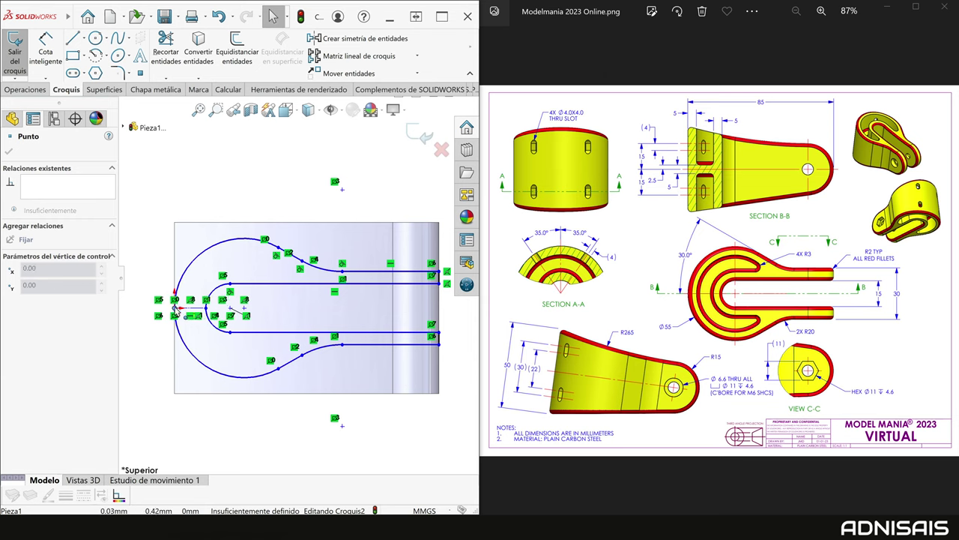
Step: Tie the outline's left endpoint to the sketch origin
{"action": "left_click_drag", "start_coordinate": [177, 310], "coordinate": [160, 315]}
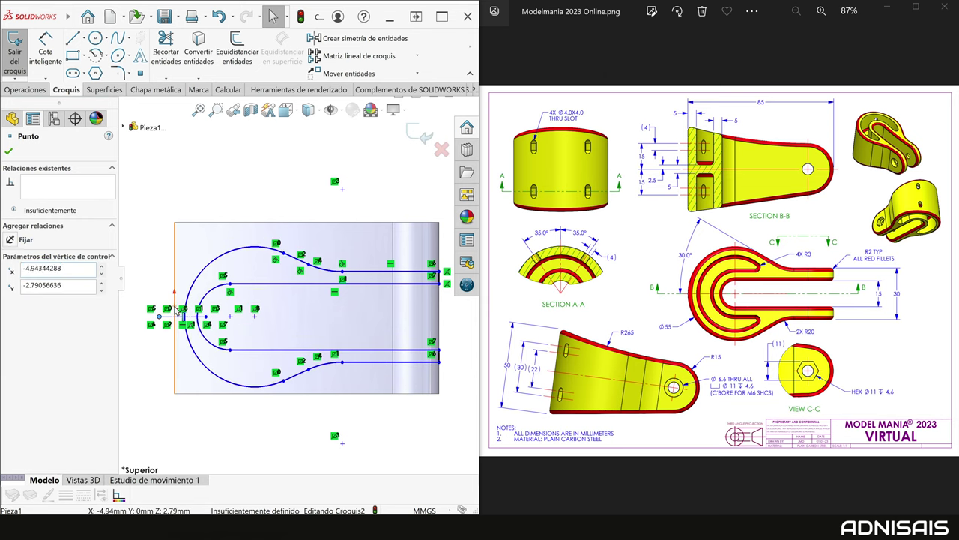
{"action": "left_click", "coordinate": [177, 309]}
{"action": "left_click", "coordinate": [177, 314], "text": "ctrl"}
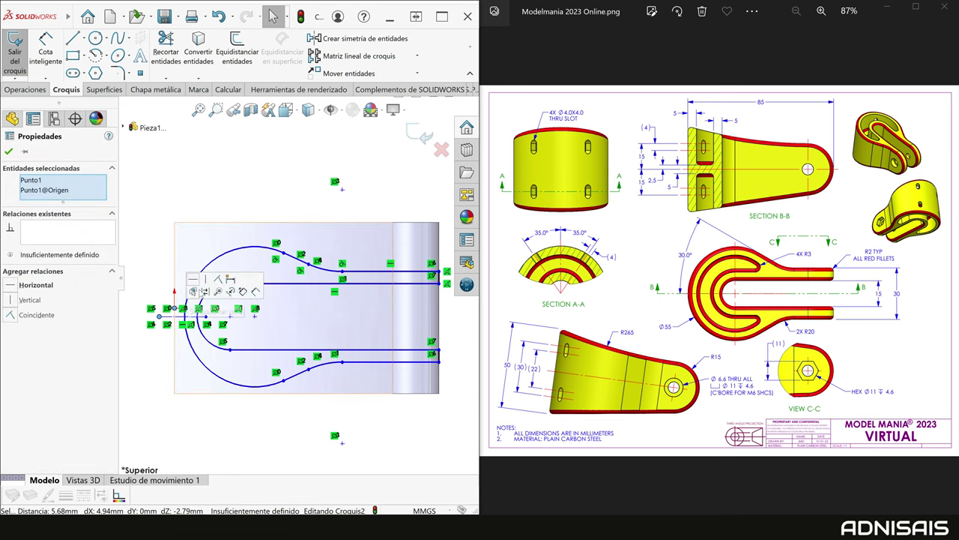
{"action": "left_click", "coordinate": [217, 283]}
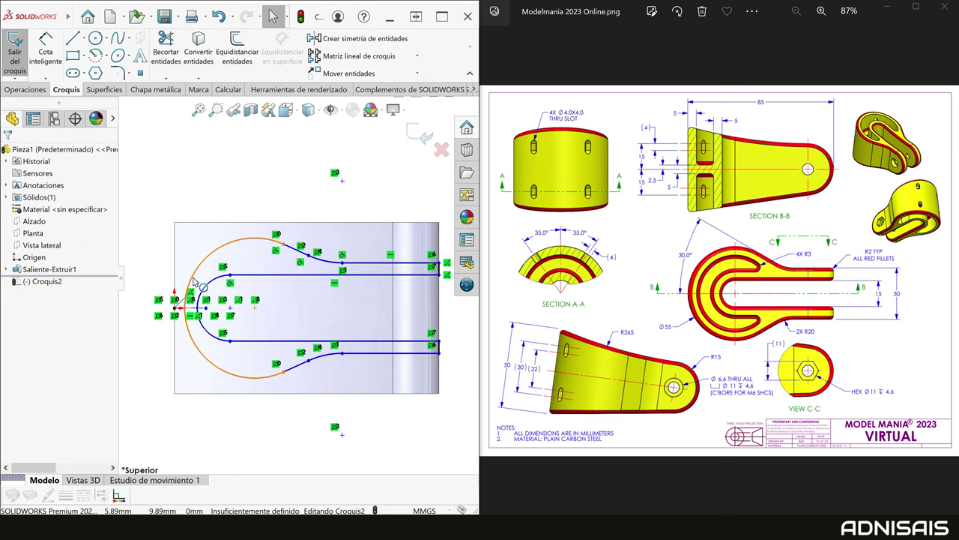
Step: Make the outer arc tangent to the body's left edge, giving radius 27.5
{"action": "left_click", "coordinate": [192, 279]}
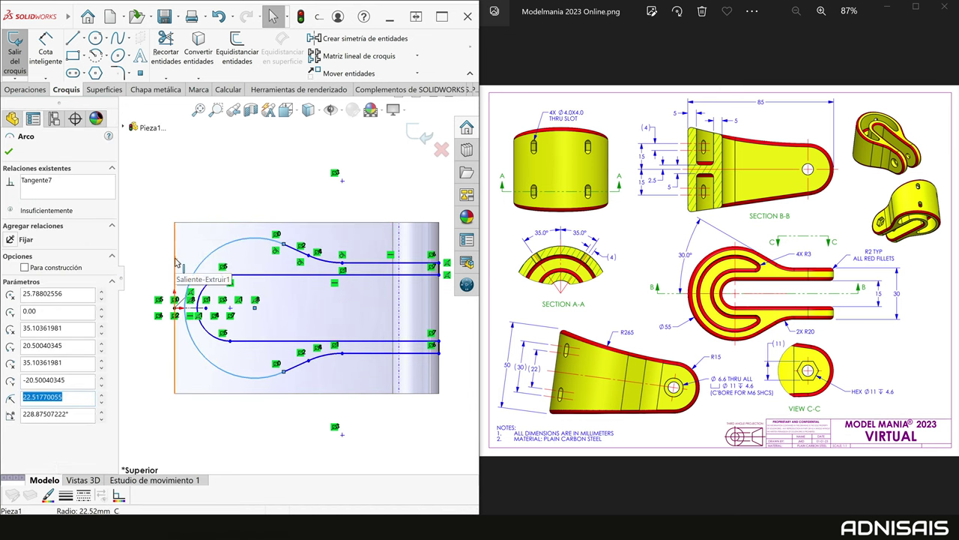
{"action": "left_click", "coordinate": [175, 263], "text": "ctrl"}
{"action": "left_click", "coordinate": [193, 238]}
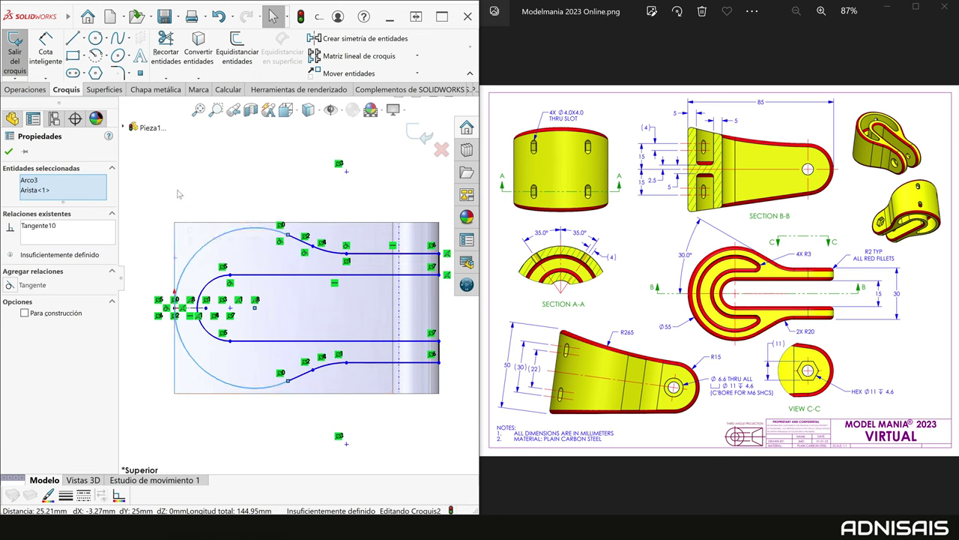
{"action": "left_click", "coordinate": [210, 245]}
{"action": "left_click", "coordinate": [224, 222], "text": "ctrl"}
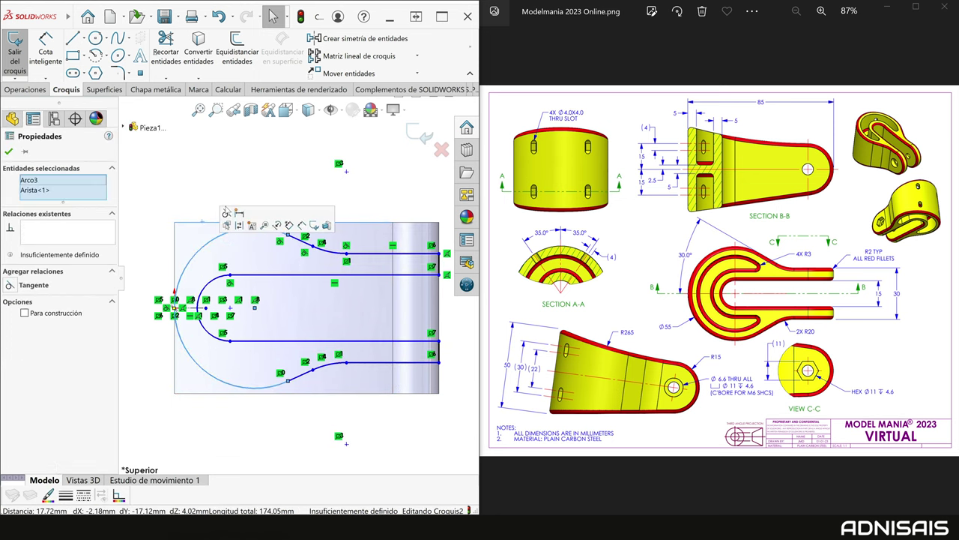
{"action": "left_click", "coordinate": [30, 285]}
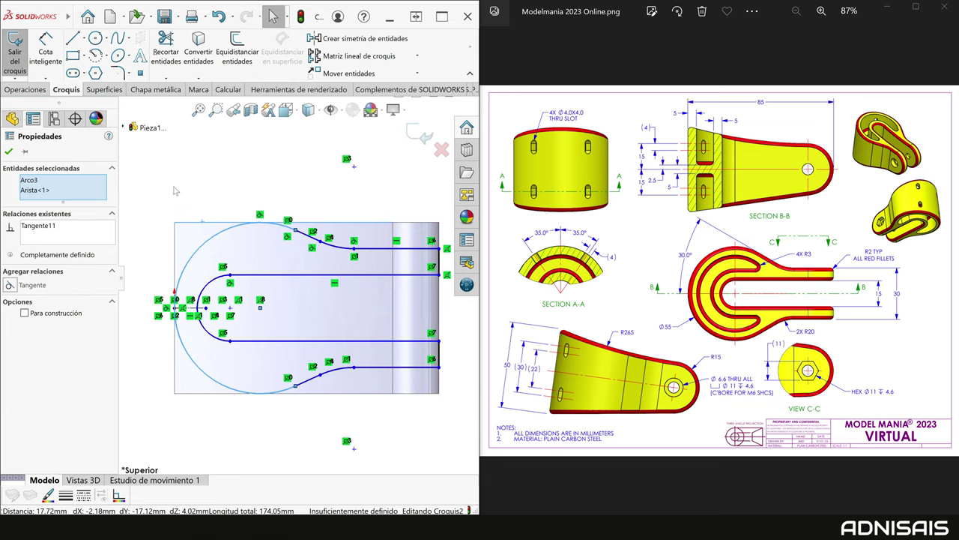
{"action": "left_click", "coordinate": [183, 208]}
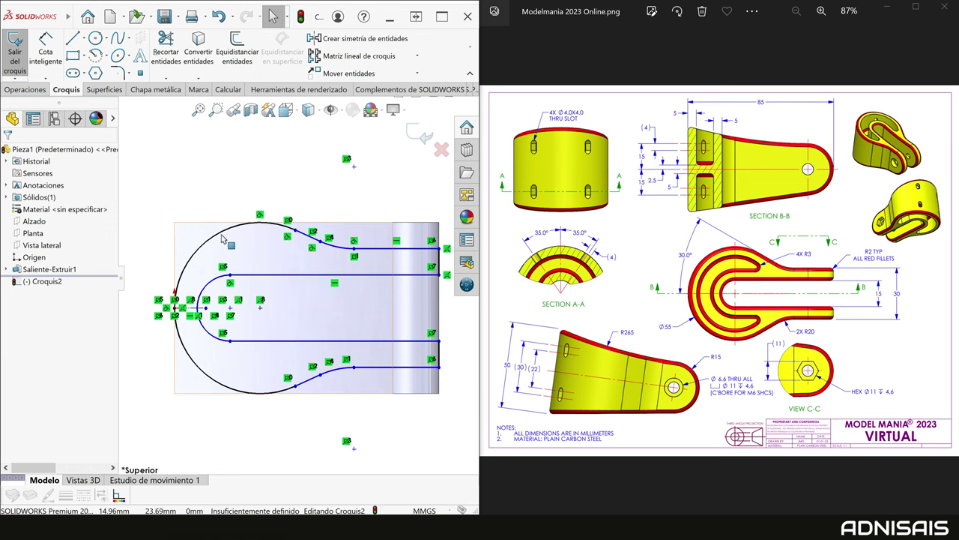
{"action": "left_click", "coordinate": [222, 236]}
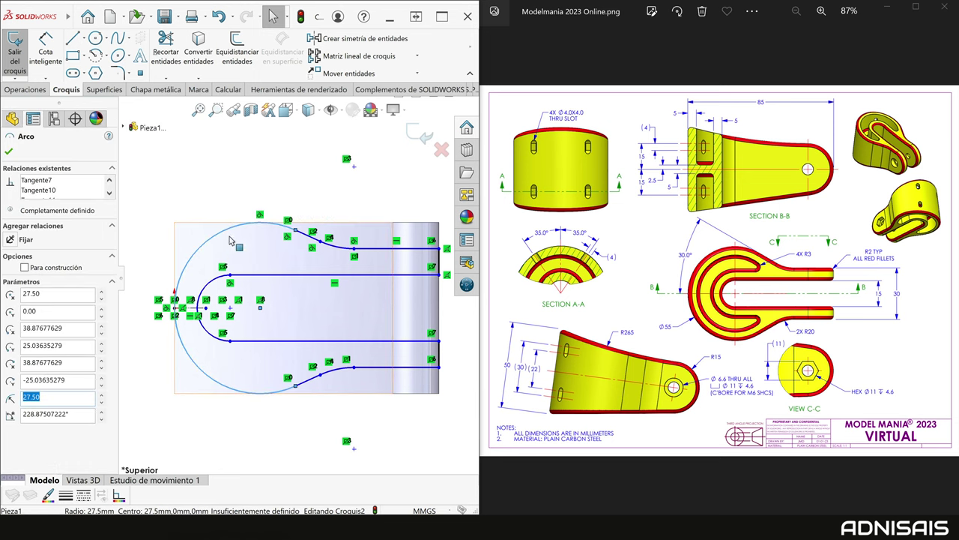
{"action": "key", "text": "Escape"}
{"action": "scroll", "coordinate": [297, 279], "scroll_direction": "up", "scroll_amount": 2}
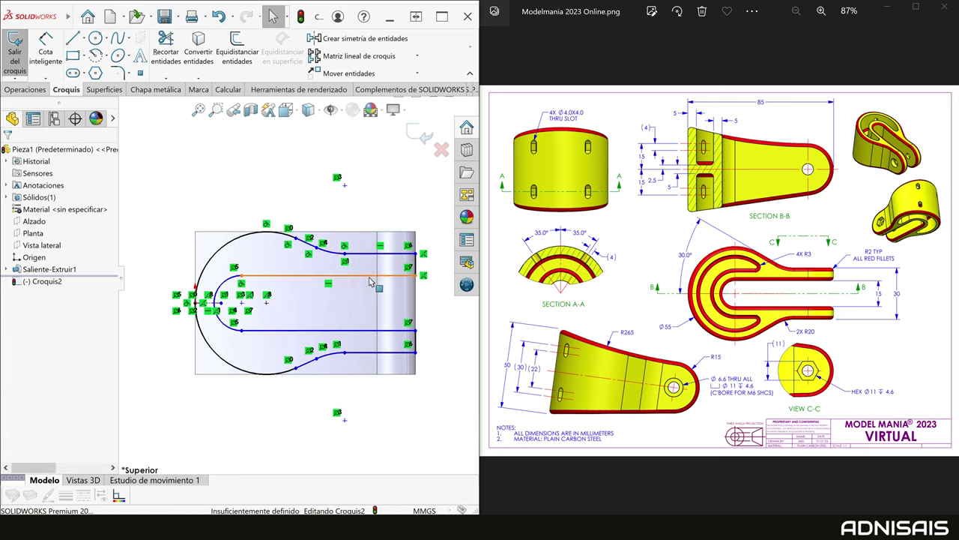
Step: Dimension the inner slot spacing at 15 mm and the overall fork width at 30 mm
{"action": "scroll", "coordinate": [370, 282], "scroll_direction": "down", "scroll_amount": 2}
{"action": "key", "text": "d"}
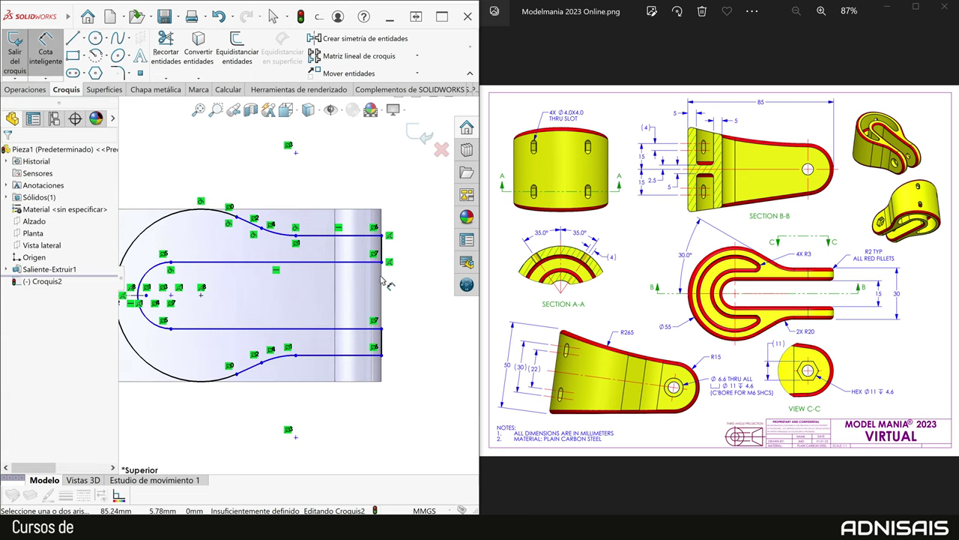
{"action": "left_click", "coordinate": [338, 261]}
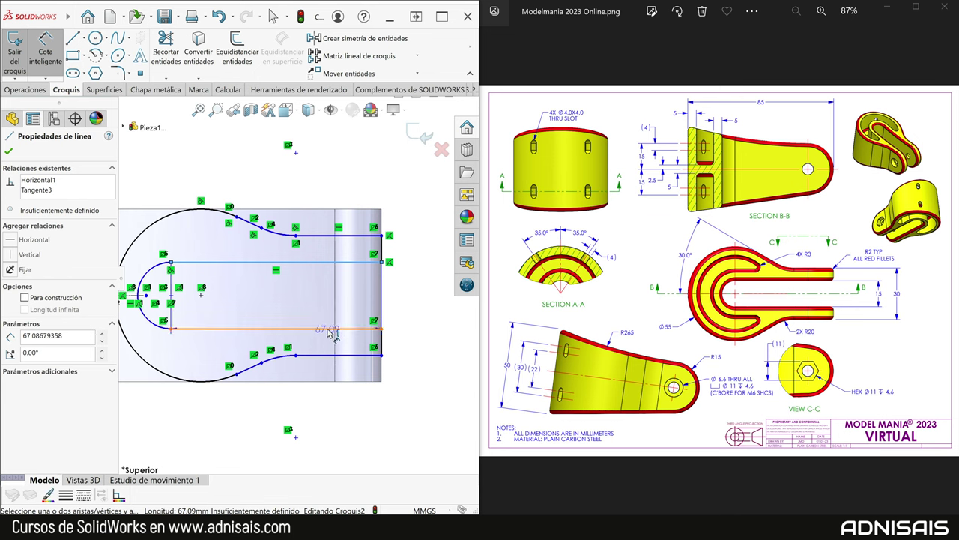
{"action": "left_click", "coordinate": [330, 332]}
{"action": "left_click", "coordinate": [416, 308]}
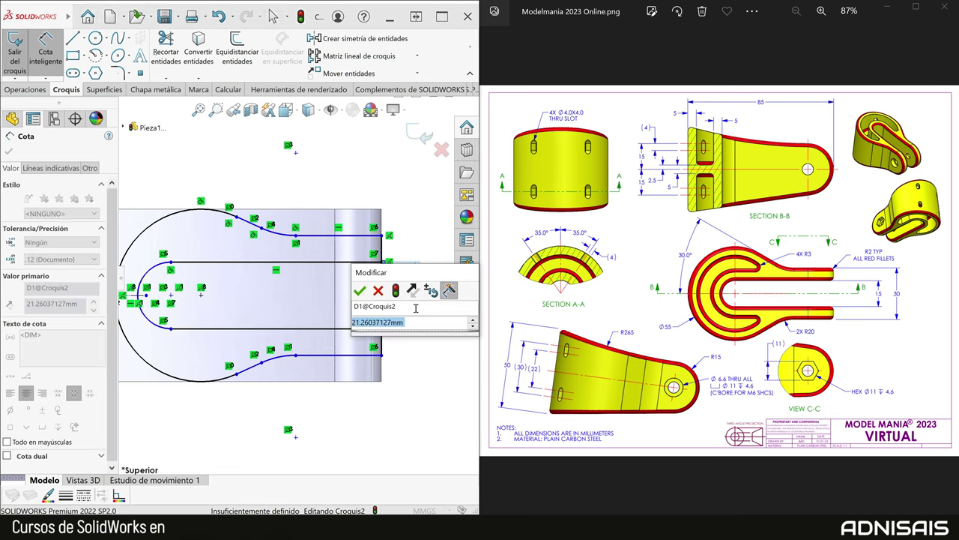
{"action": "type", "text": "15"}
{"action": "key", "text": "Return"}
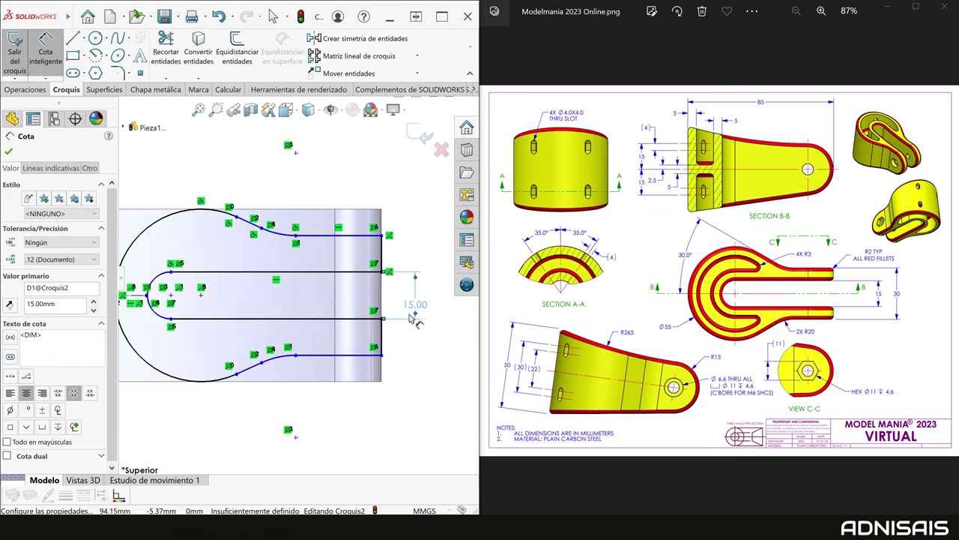
{"action": "left_click", "coordinate": [373, 355]}
{"action": "left_click", "coordinate": [375, 235]}
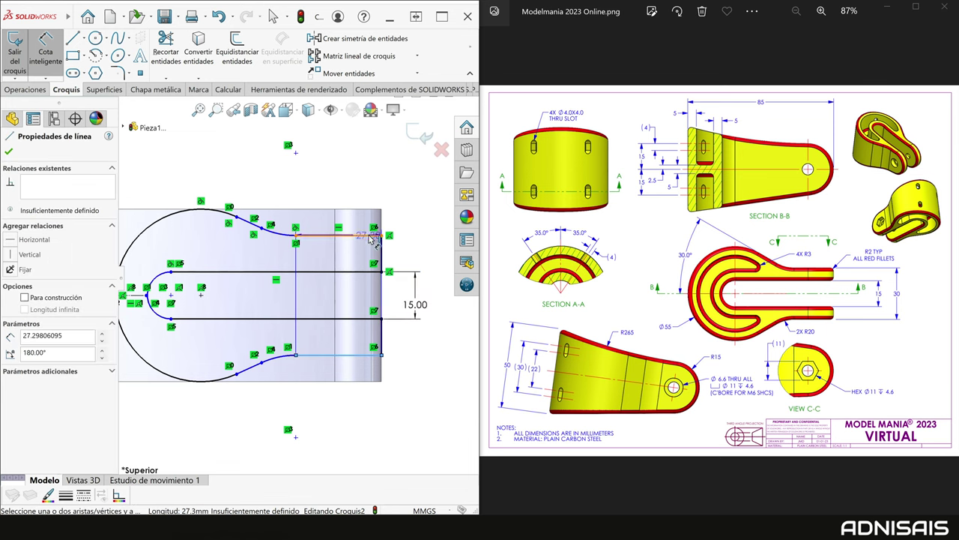
{"action": "left_click", "coordinate": [438, 306]}
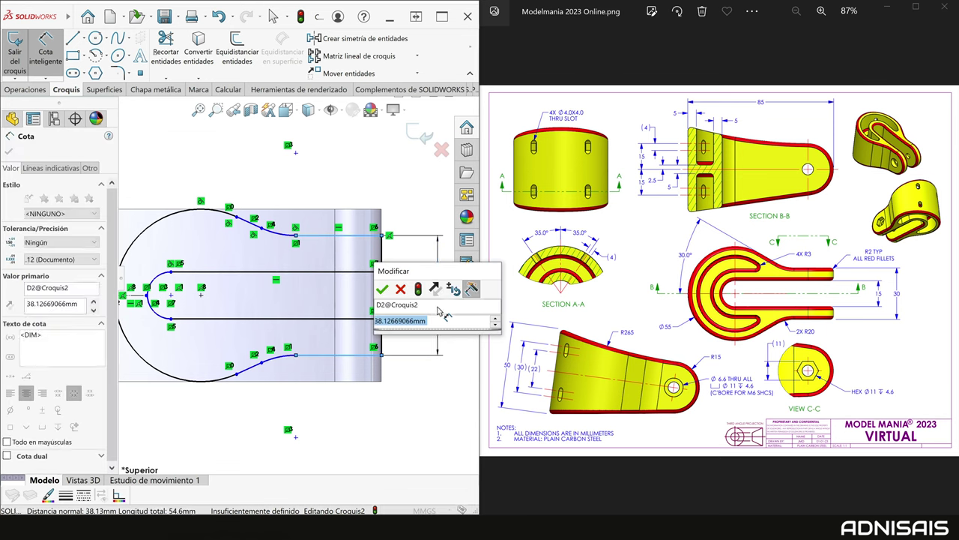
{"action": "type", "text": "30"}
{"action": "key", "text": "Return"}
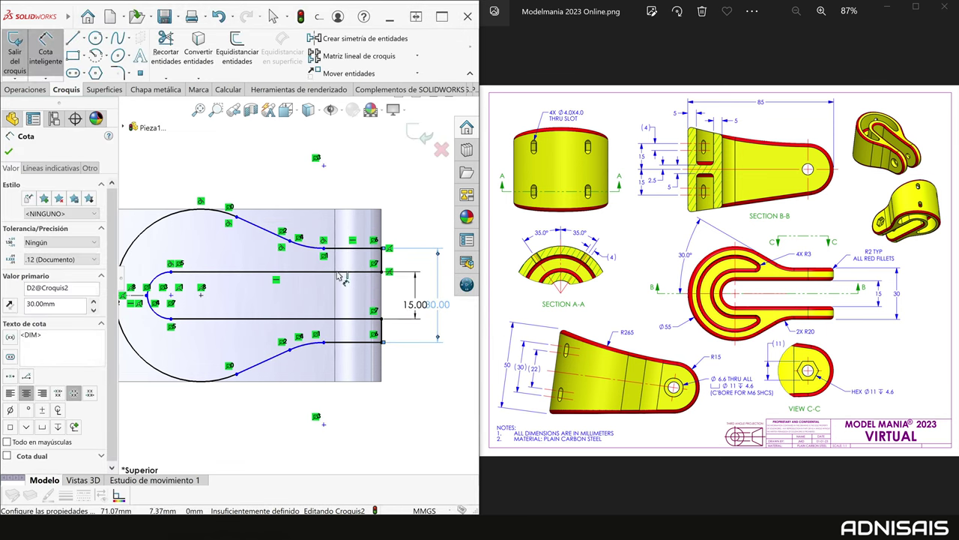
Step: Set the lower arc radius to 20 mm
{"action": "left_click", "coordinate": [307, 344]}
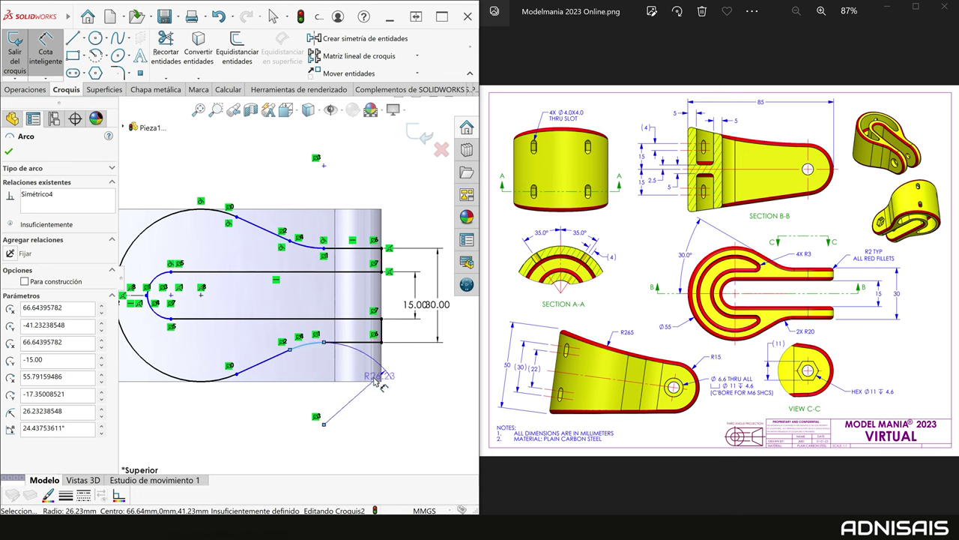
{"action": "left_click", "coordinate": [321, 403]}
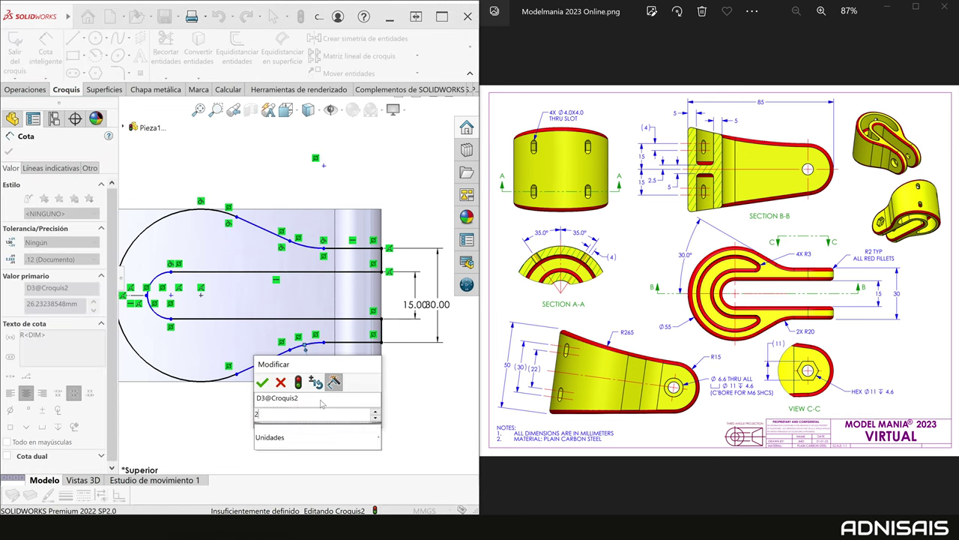
{"action": "type", "text": "20"}
{"action": "key", "text": "Return"}
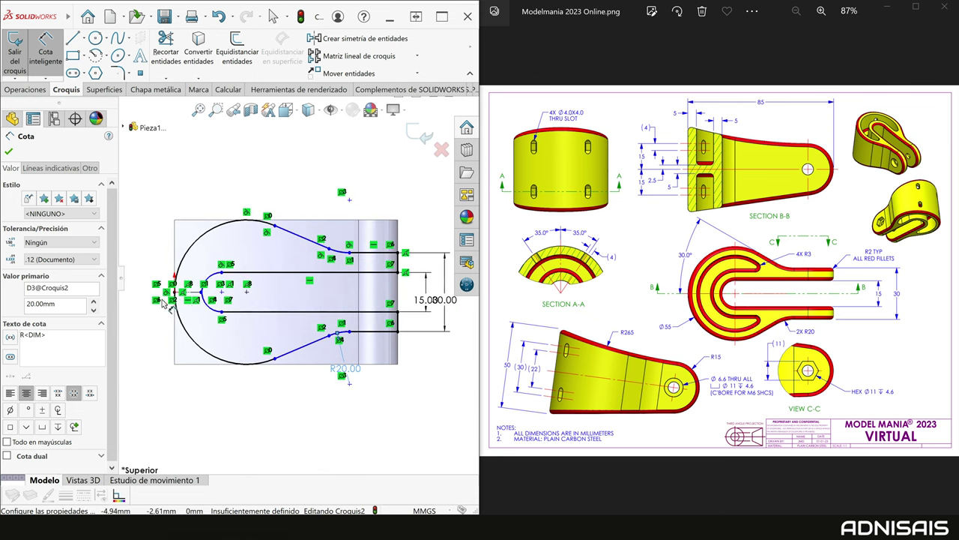
{"action": "scroll", "coordinate": [218, 290], "scroll_direction": "down", "scroll_amount": 2}
{"action": "left_click", "coordinate": [212, 294]}
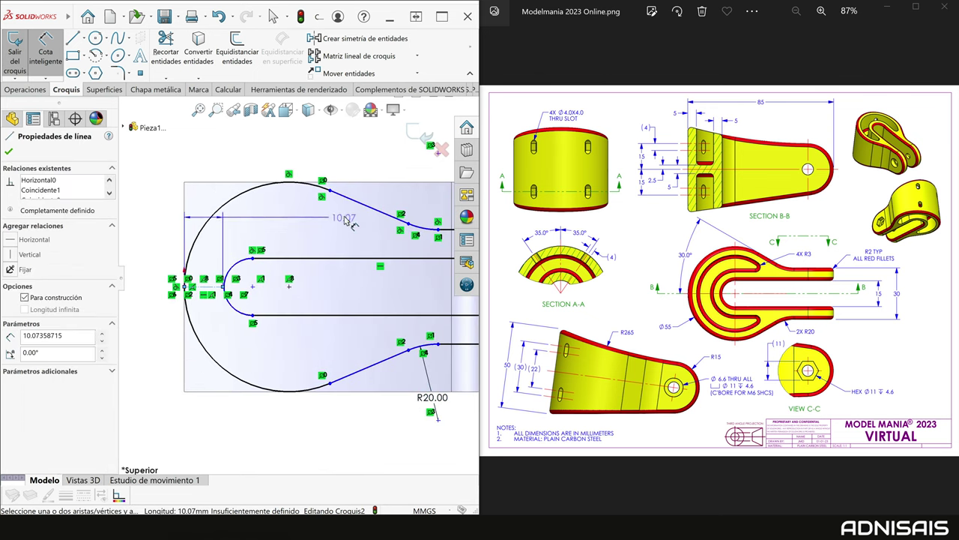
{"action": "left_click", "coordinate": [352, 202]}
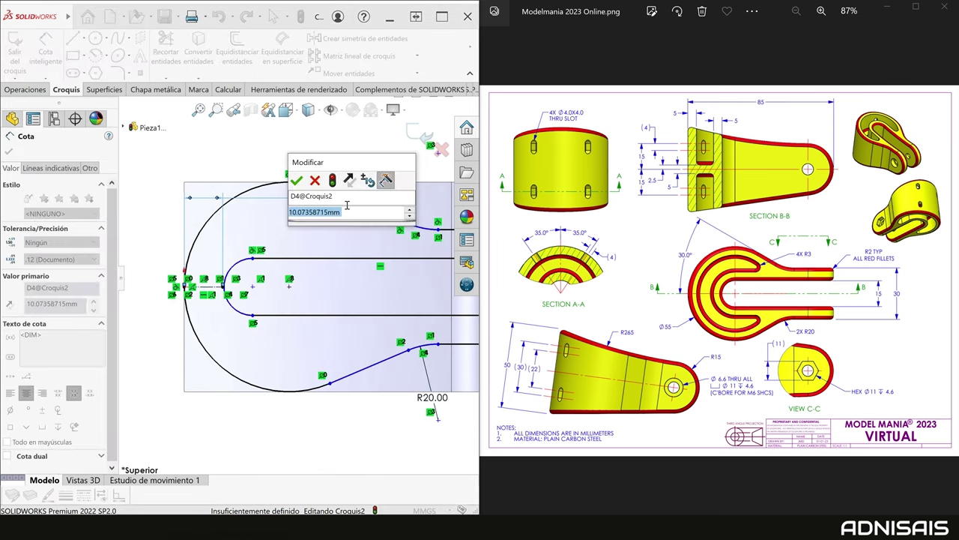
{"action": "key", "text": "Escape"}
{"action": "key", "text": "Escape"}
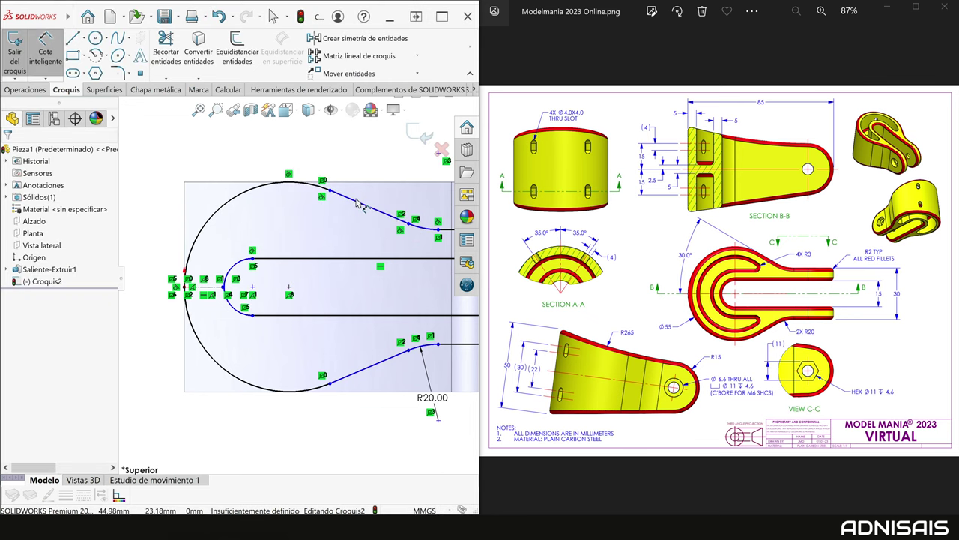
Step: Dimension the sloped construction line at 30° to the horizontal line
{"action": "left_click", "coordinate": [337, 197]}
{"action": "left_click", "coordinate": [208, 285]}
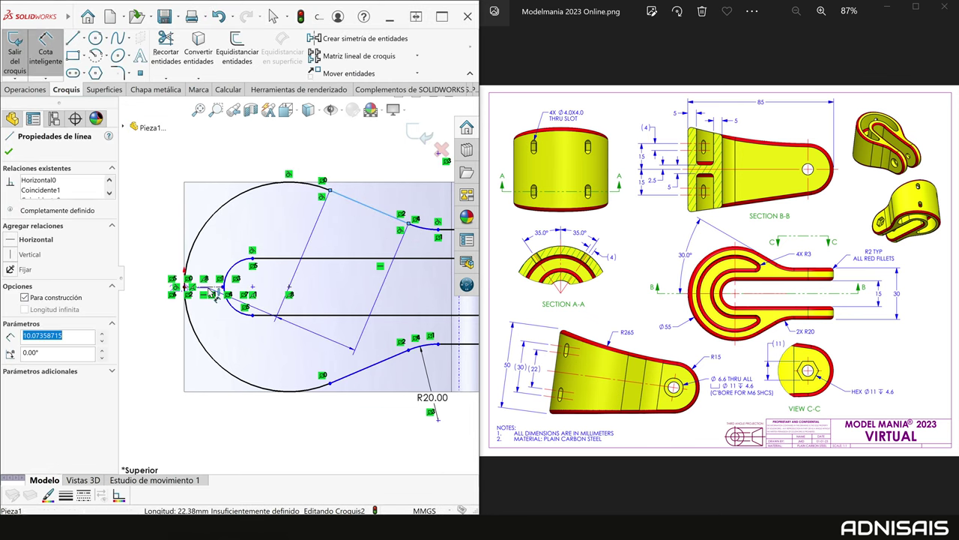
{"action": "left_click", "coordinate": [164, 233]}
{"action": "type", "text": "30"}
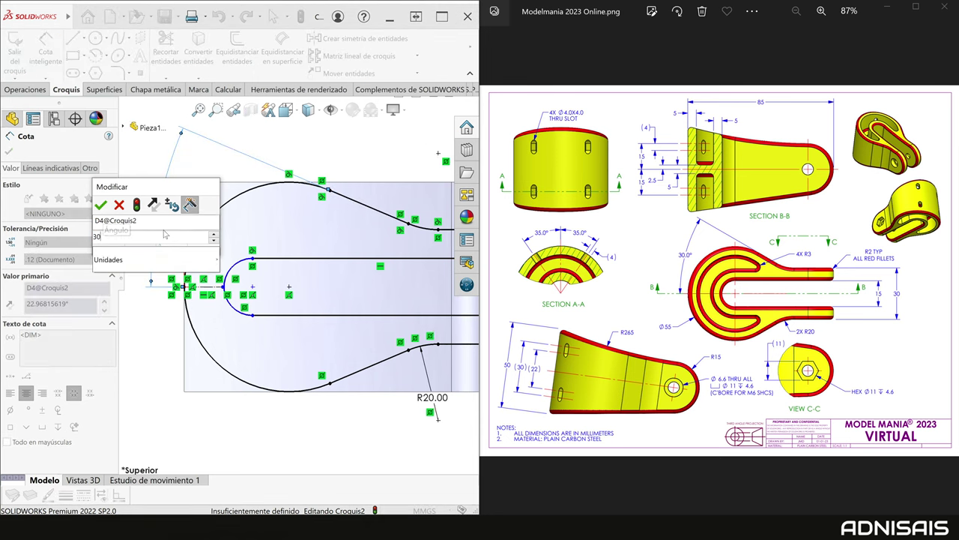
{"action": "key", "text": "Return"}
{"action": "type", "text": "30"}
{"action": "key", "text": "Return"}
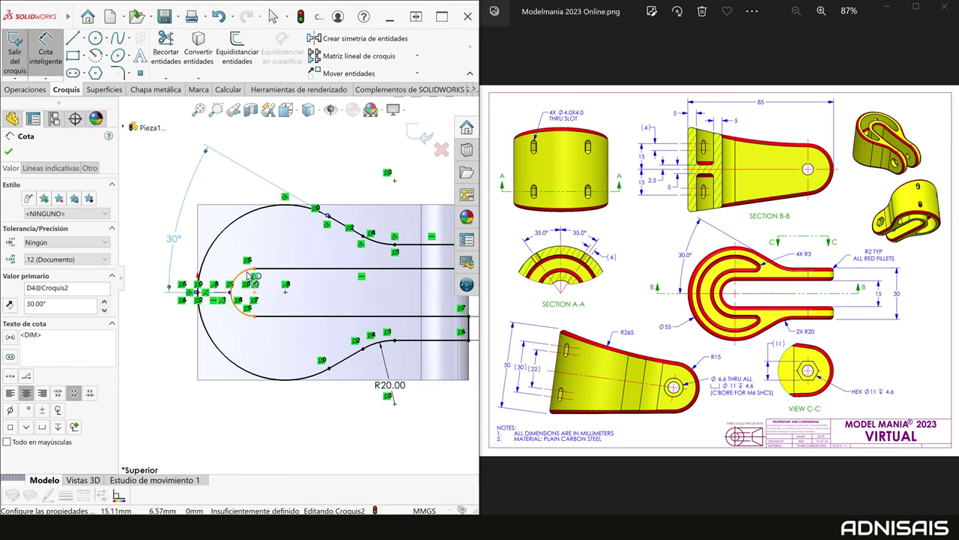
{"action": "key", "text": "Escape"}
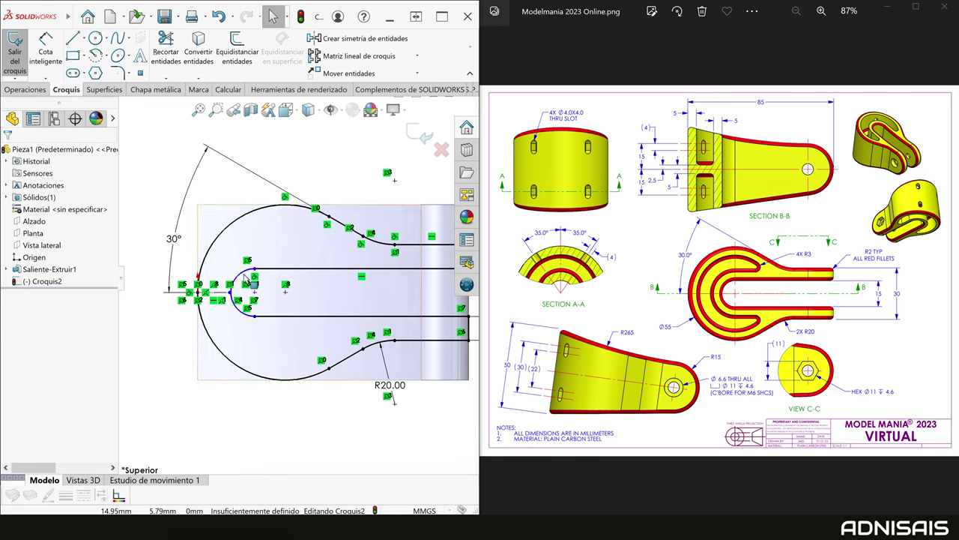
Step: Make the inner and outer end arcs, Arco1 and Arco3, concentric
{"action": "left_click", "coordinate": [245, 277]}
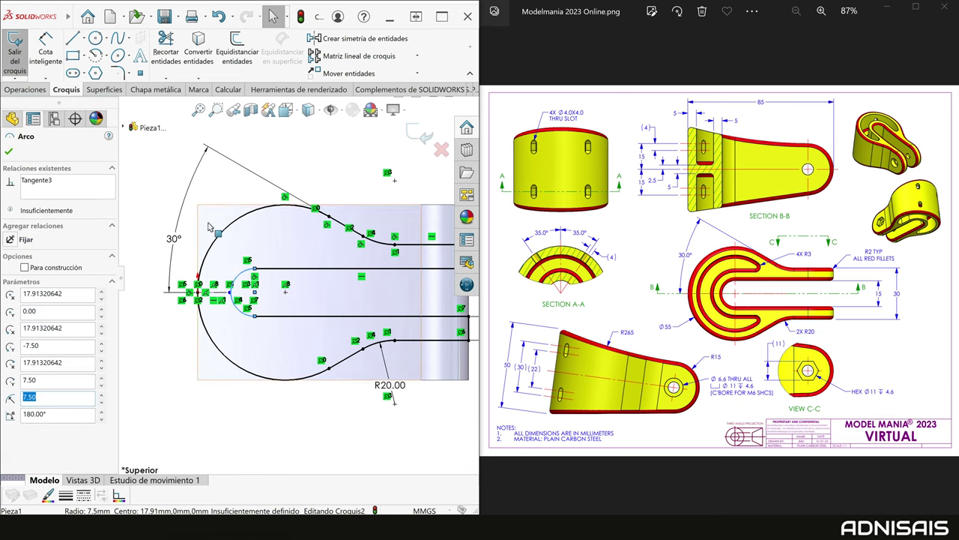
{"action": "left_click_drag", "start_coordinate": [189, 230], "coordinate": [243, 283]}
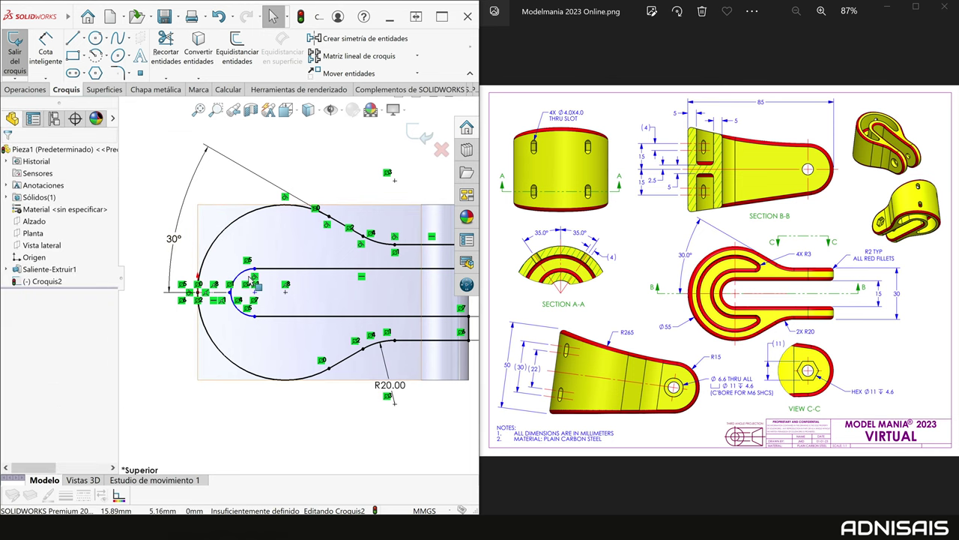
{"action": "left_click_drag", "start_coordinate": [249, 281], "coordinate": [202, 244]}
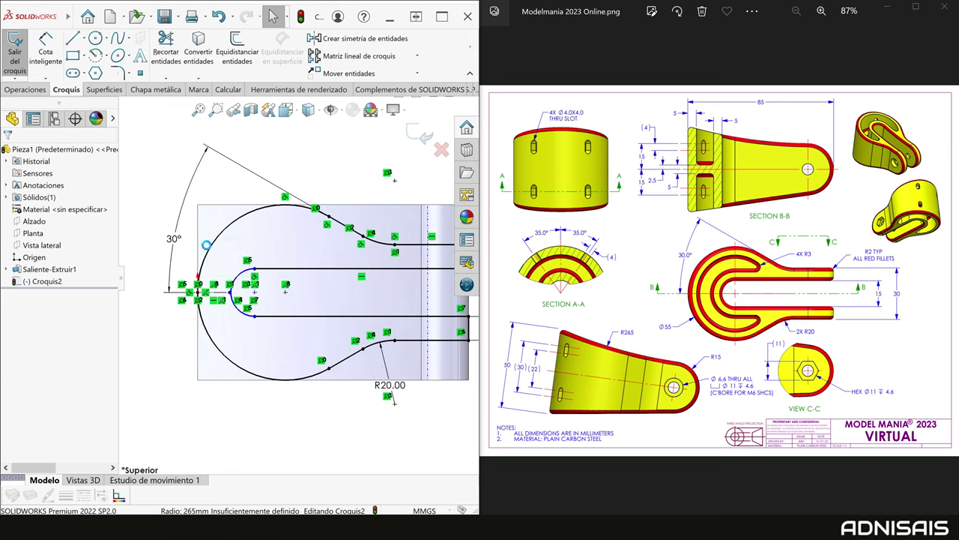
{"action": "left_click_drag", "start_coordinate": [202, 243], "coordinate": [204, 245]}
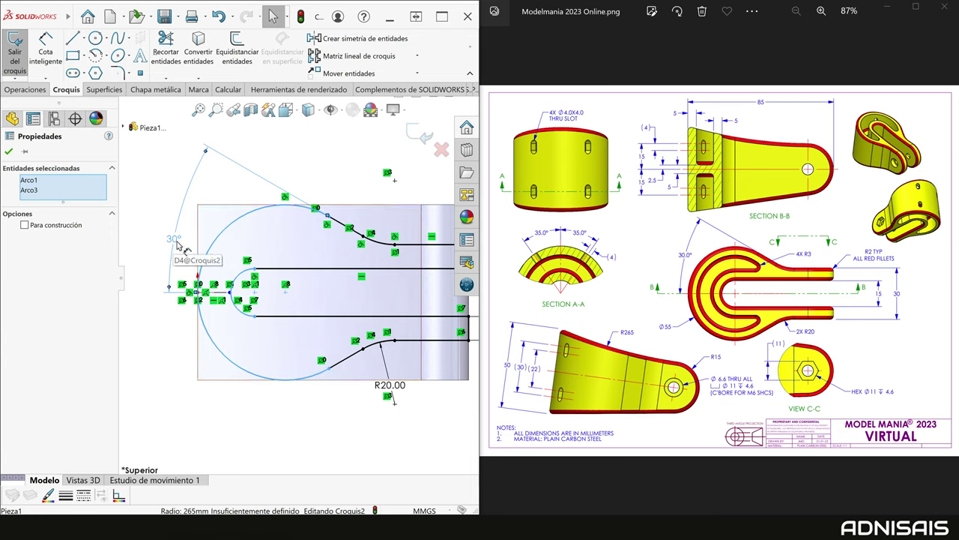
{"action": "left_click", "coordinate": [179, 245], "text": "ctrl"}
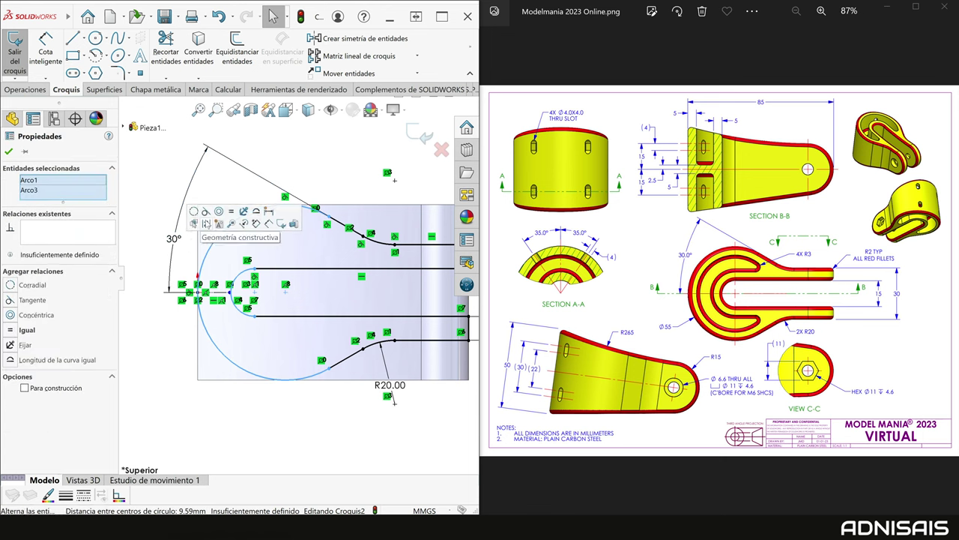
{"action": "left_click", "coordinate": [219, 211]}
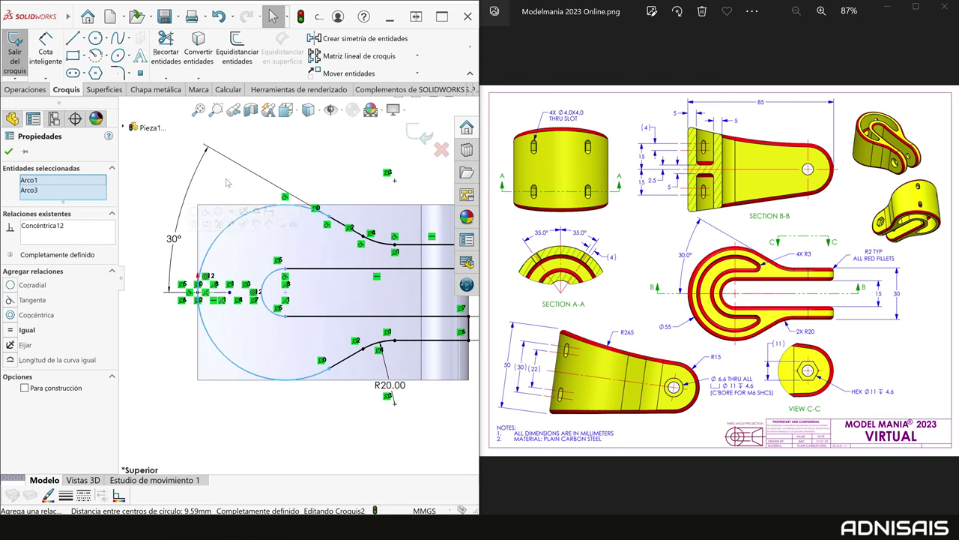
{"action": "left_click", "coordinate": [227, 182]}
{"action": "middle_click_drag", "start_coordinate": [436, 280], "coordinate": [396, 298], "text": "ctrl"}
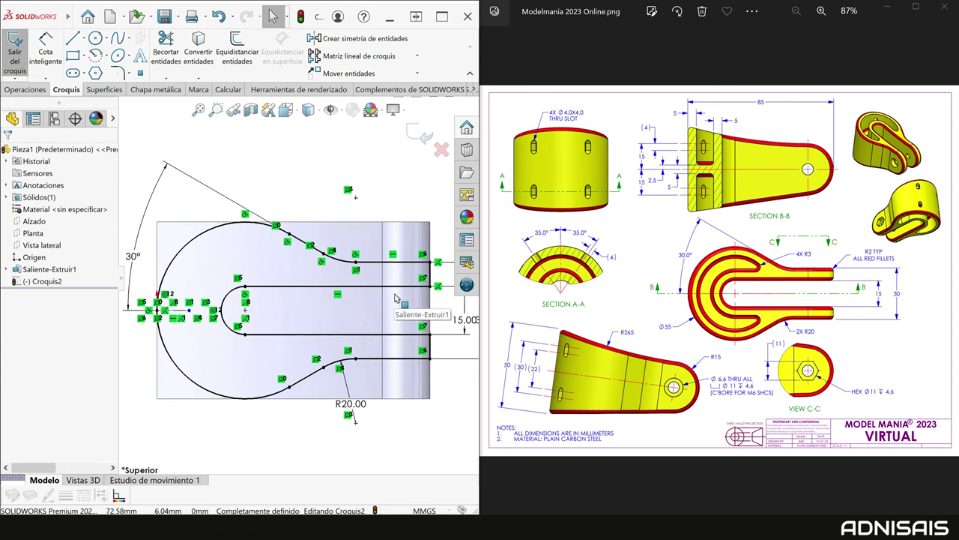
Step: Extrude the fork sketch 55 mm with Plano medio as a separate, unmerged body
{"action": "left_click", "coordinate": [26, 89]}
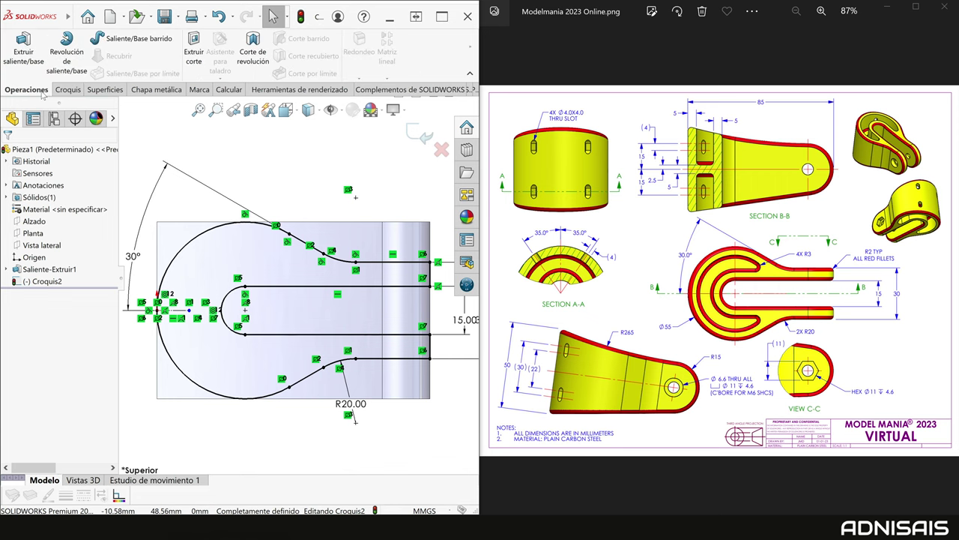
{"action": "left_click", "coordinate": [25, 57]}
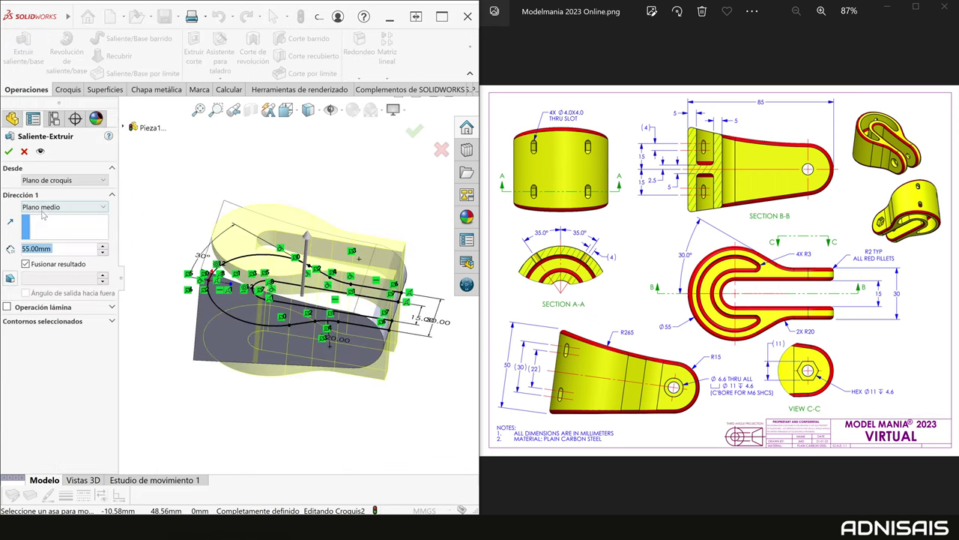
{"action": "left_click", "coordinate": [64, 207]}
{"action": "left_click", "coordinate": [15, 206]}
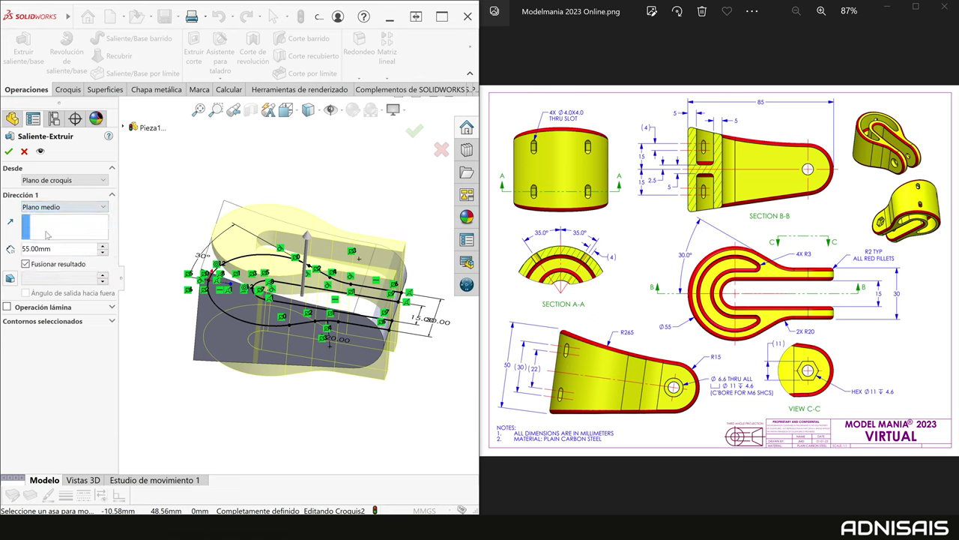
{"action": "mouse_move", "coordinate": [225, 270]}
{"action": "middle_mouse_down"}
{"action": "mouse_move", "coordinate": [294, 263]}
{"action": "mouse_move", "coordinate": [229, 258]}
{"action": "middle_mouse_up"}
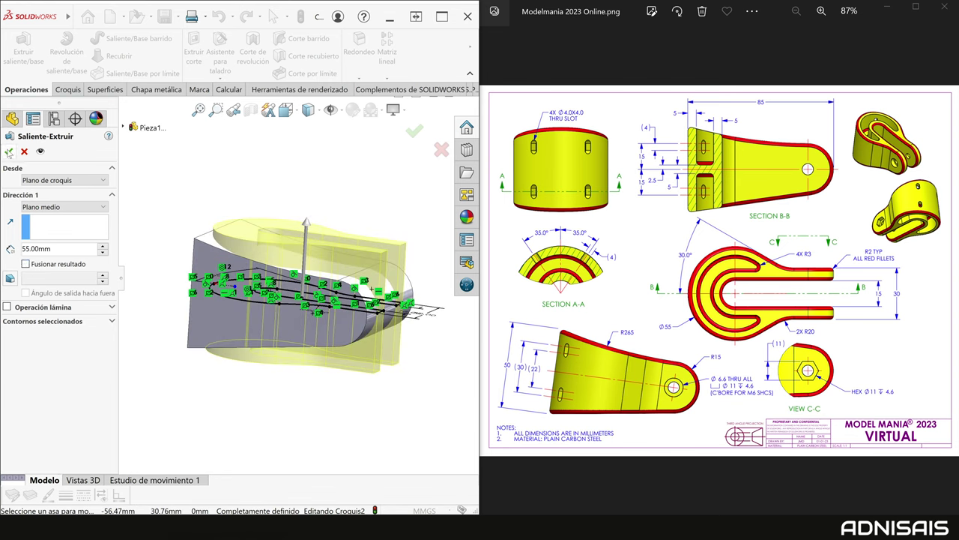
{"action": "key", "text": "Return"}
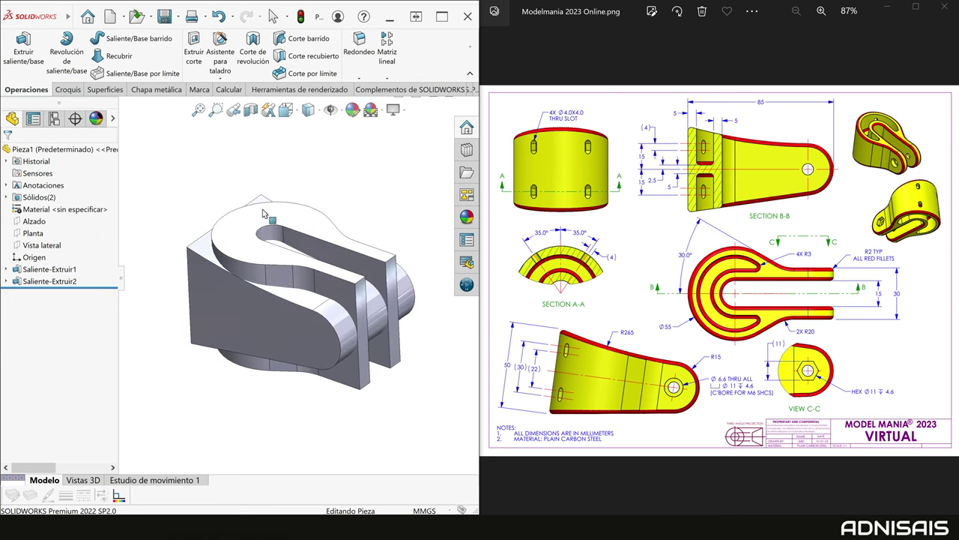
Step: Combine both solid bodies with the Común option so only their shared volume remains
{"action": "left_click", "coordinate": [199, 17]}
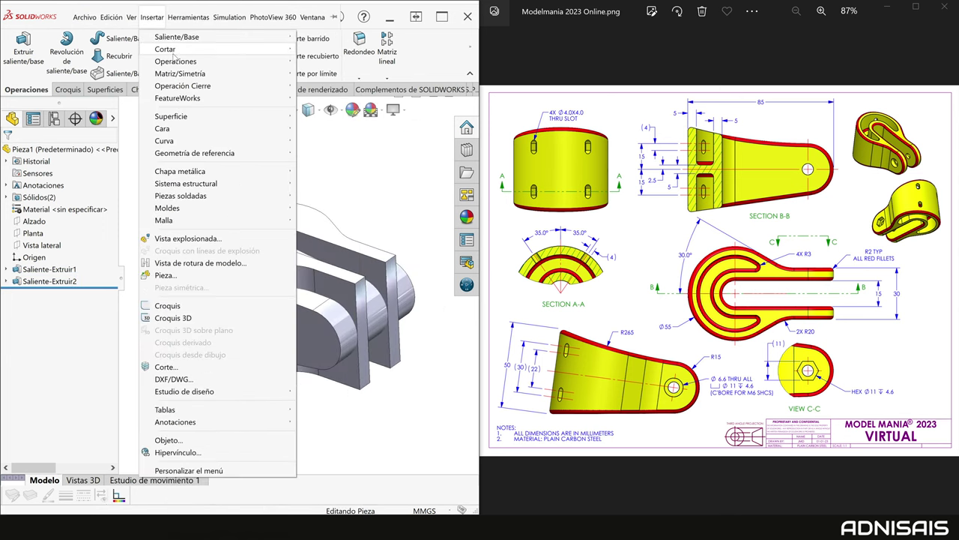
{"action": "mouse_move", "coordinate": [175, 62]}
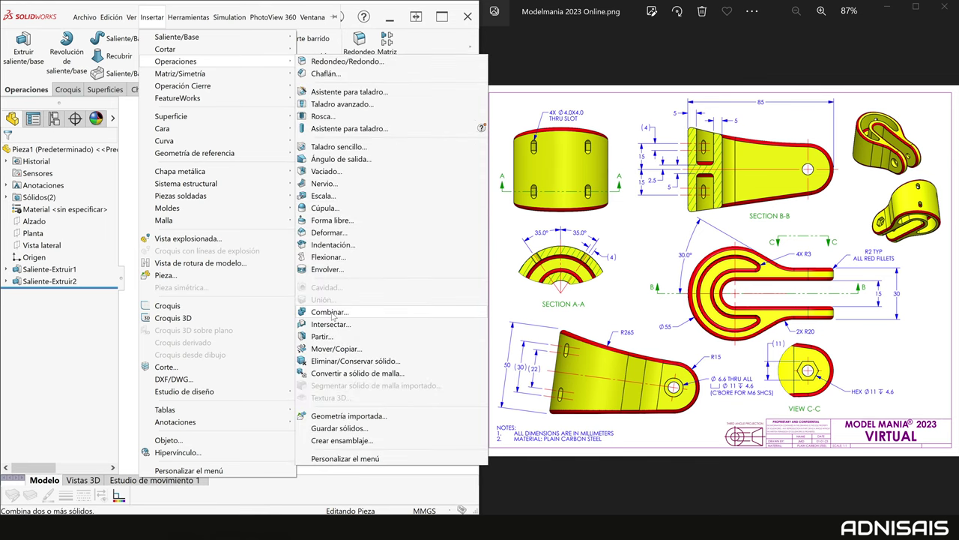
{"action": "left_click", "coordinate": [333, 312]}
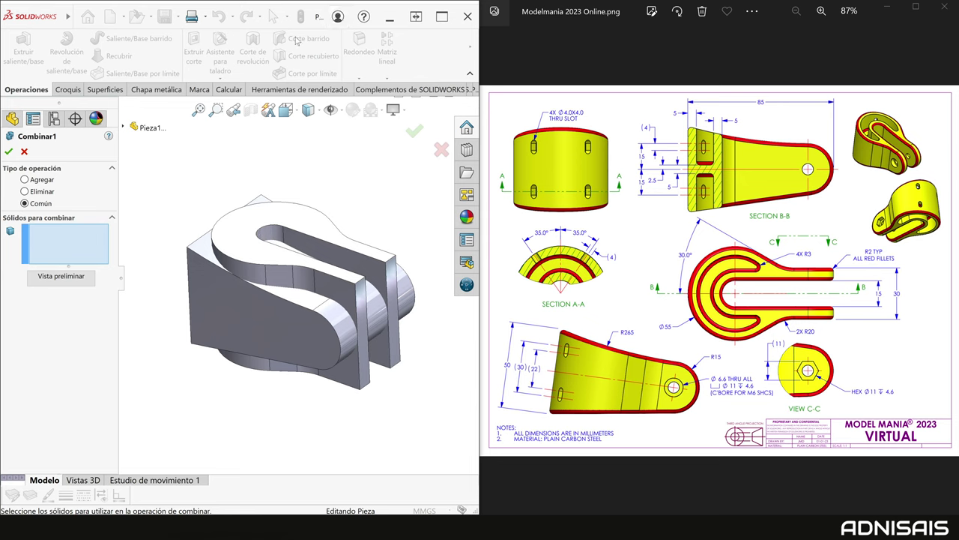
{"action": "left_click", "coordinate": [262, 251]}
{"action": "left_click", "coordinate": [211, 299]}
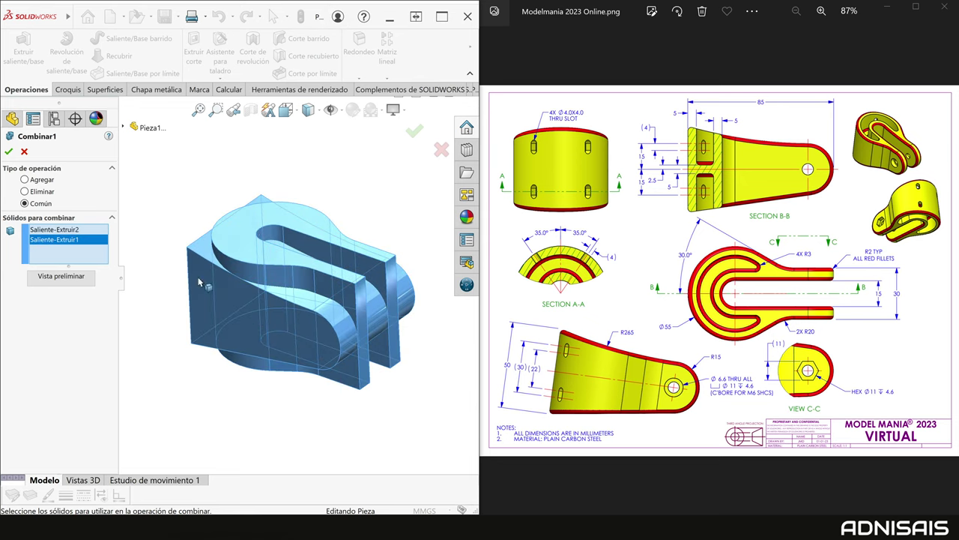
{"action": "left_click", "coordinate": [9, 153]}
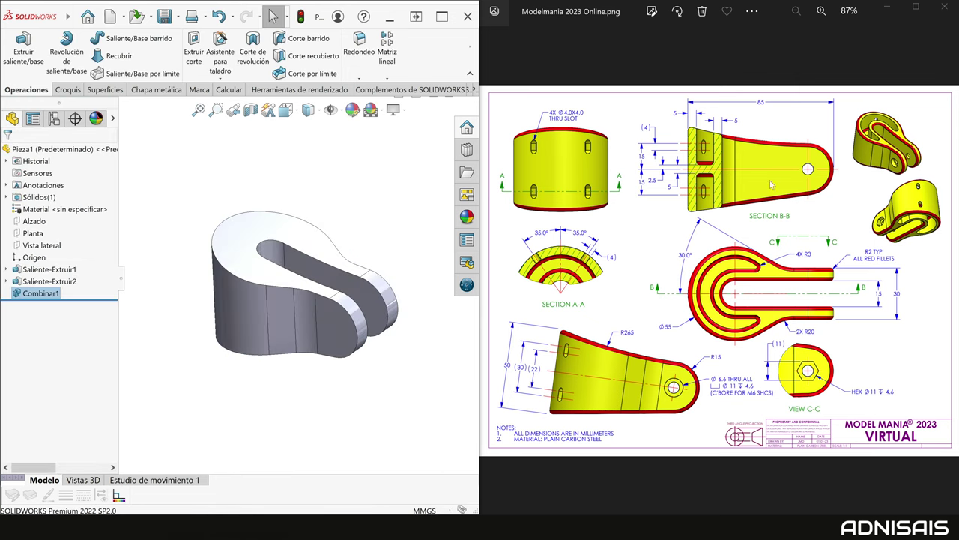
Step: Inspect the combined body, then expand Saliente-Extruir2 and select its sketch Croquis2
{"action": "mouse_move", "coordinate": [410, 229]}
{"action": "middle_mouse_down"}
{"action": "mouse_move", "coordinate": [342, 208]}
{"action": "mouse_move", "coordinate": [319, 184]}
{"action": "mouse_move", "coordinate": [372, 226]}
{"action": "mouse_move", "coordinate": [380, 254]}
{"action": "middle_mouse_up"}
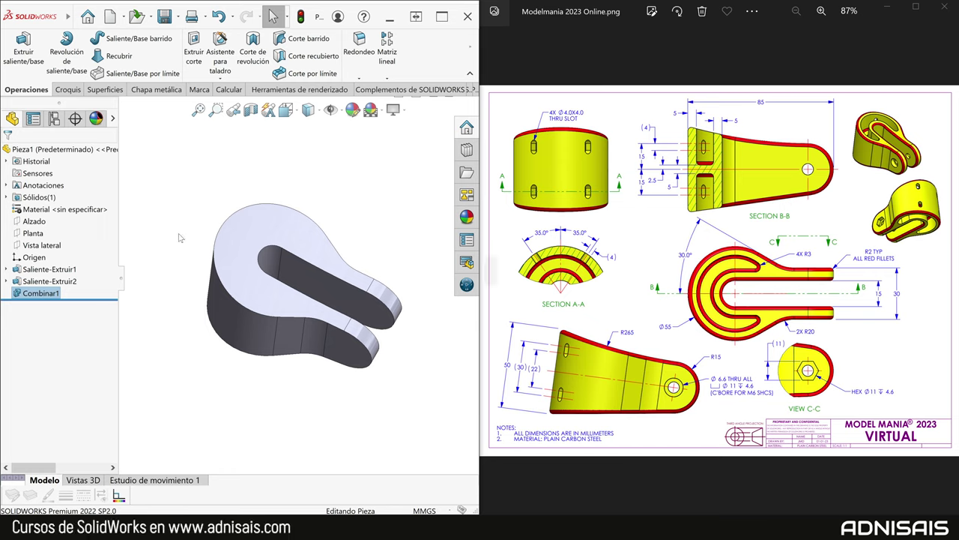
{"action": "left_click", "coordinate": [9, 281]}
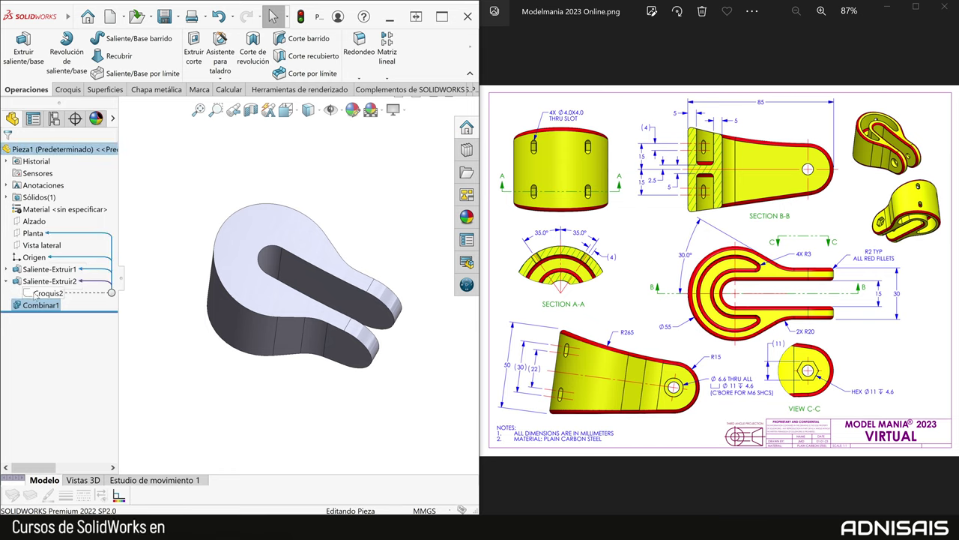
{"action": "left_click", "coordinate": [46, 293]}
Step: Reopen Croquis2 and offset the fork's outer outline 5 mm inward with Reverse checked
{"action": "left_click", "coordinate": [42, 279]}
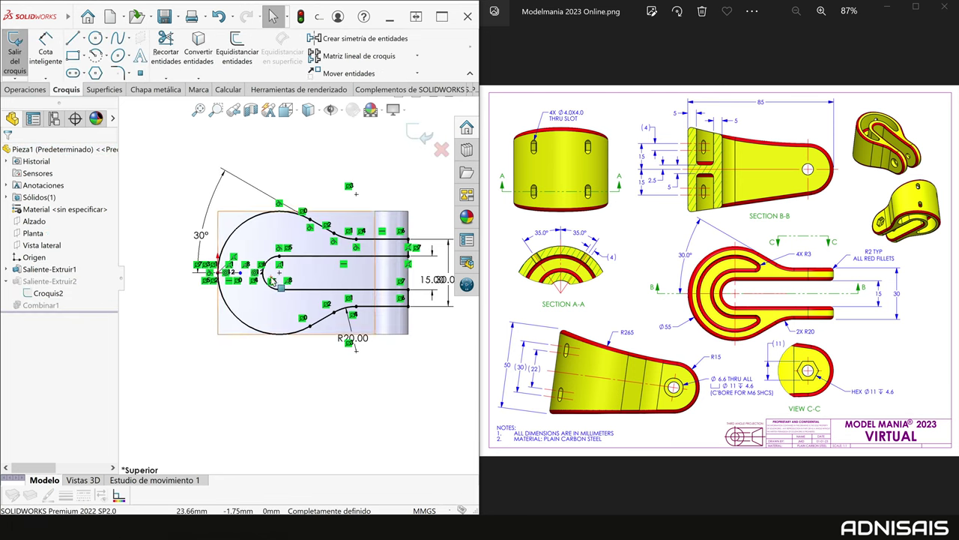
{"action": "scroll", "coordinate": [212, 296], "scroll_direction": "down", "scroll_amount": 3}
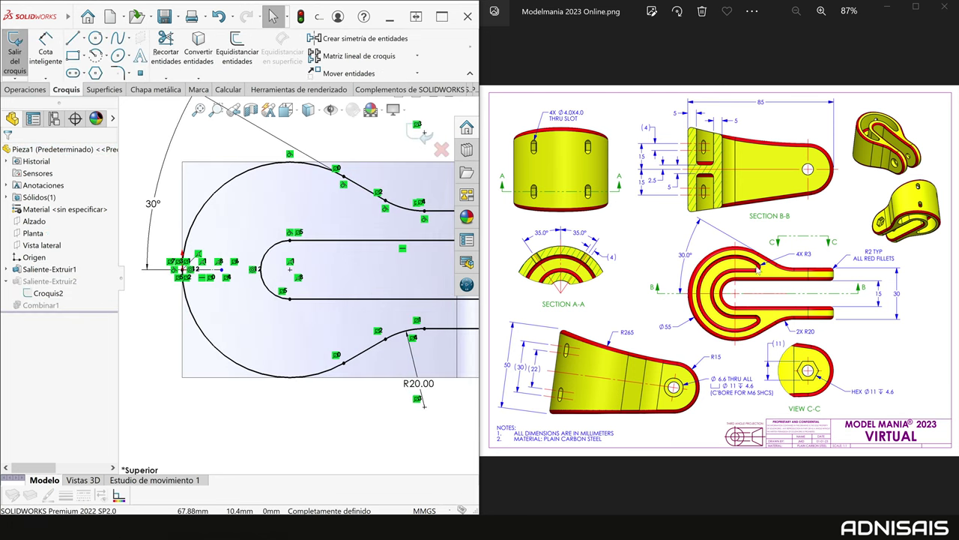
{"action": "left_click", "coordinate": [225, 75]}
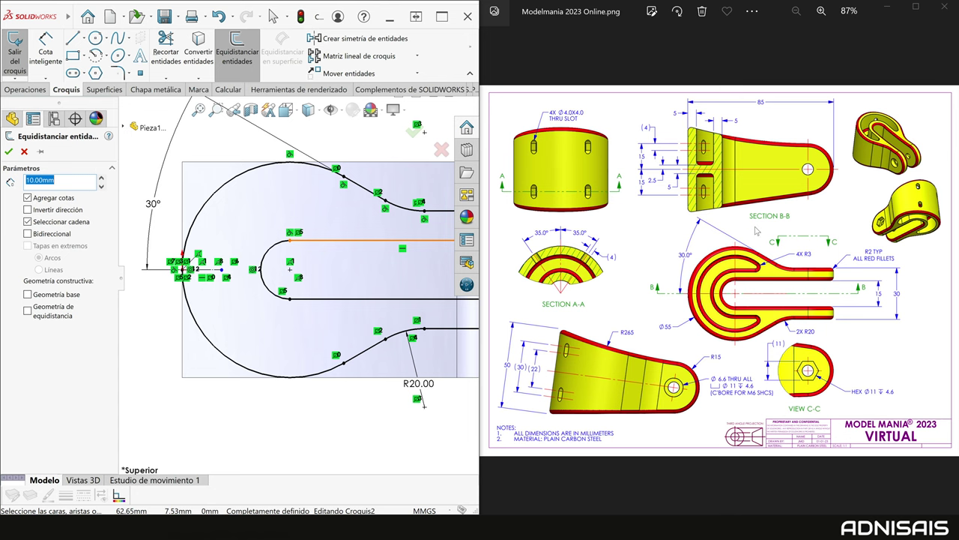
{"action": "scroll", "coordinate": [783, 278], "scroll_direction": "up", "scroll_amount": 3}
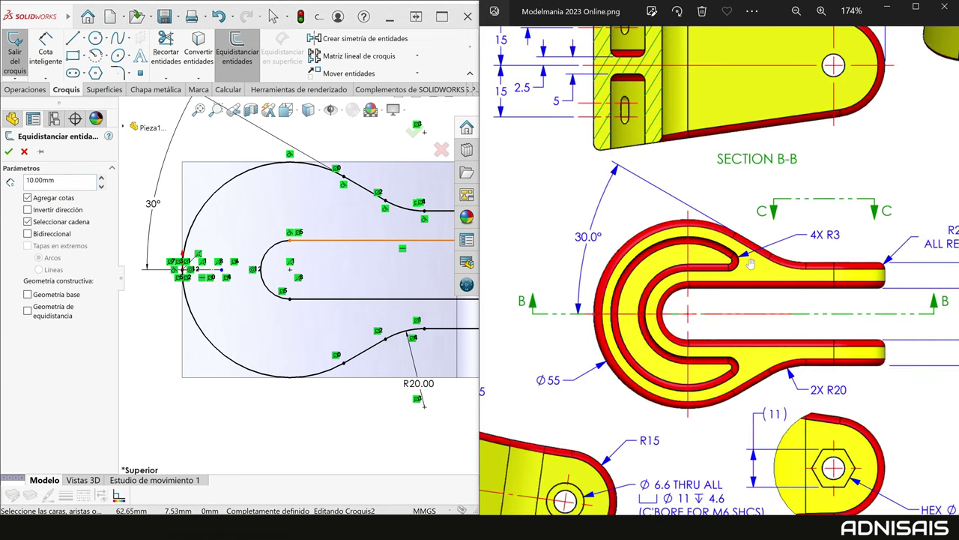
{"action": "scroll", "coordinate": [759, 276], "scroll_direction": "up", "scroll_amount": 1}
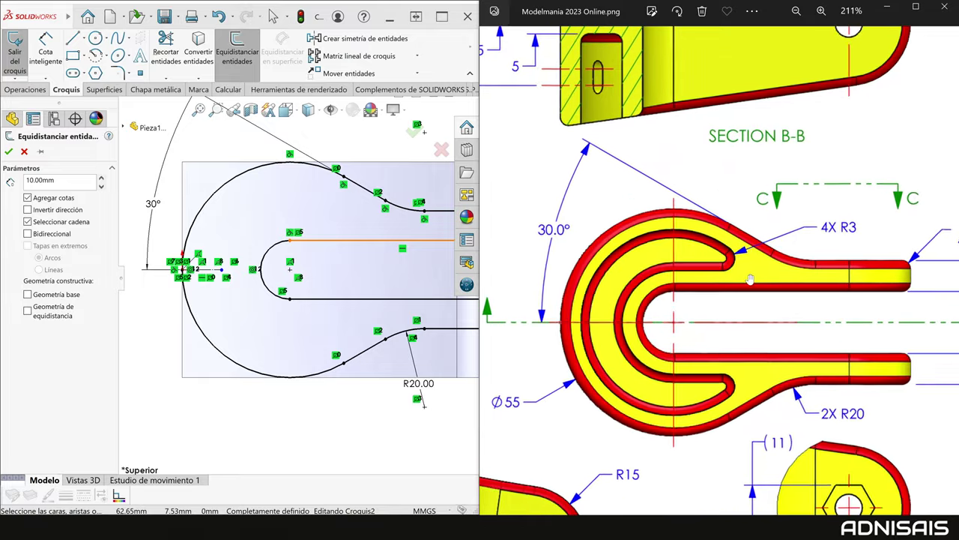
{"action": "scroll", "coordinate": [749, 278], "scroll_direction": "up", "scroll_amount": 1}
{"action": "scroll", "coordinate": [739, 278], "scroll_direction": "up", "scroll_amount": 1}
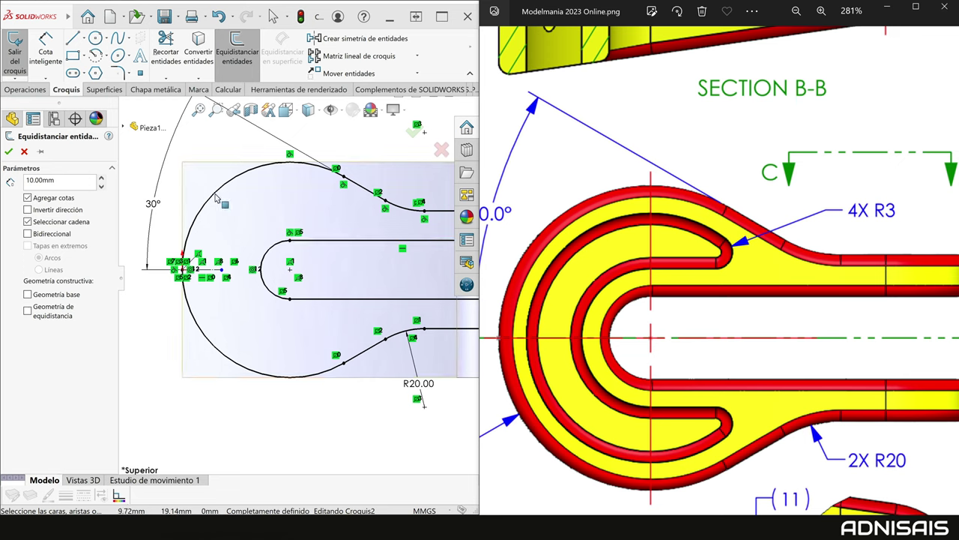
{"action": "left_click", "coordinate": [68, 181]}
{"action": "key", "text": "ctrl+a"}
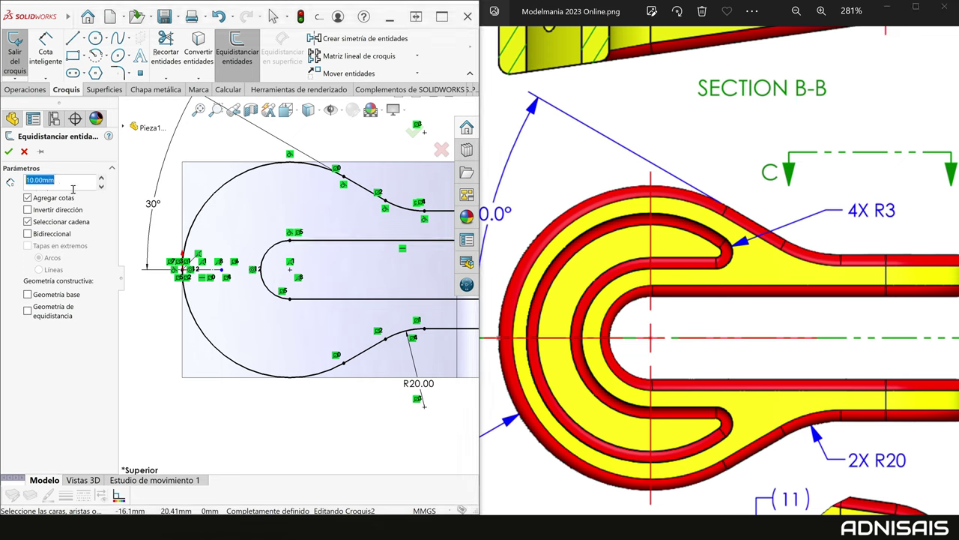
{"action": "type", "text": "5"}
{"action": "key", "text": "Return"}
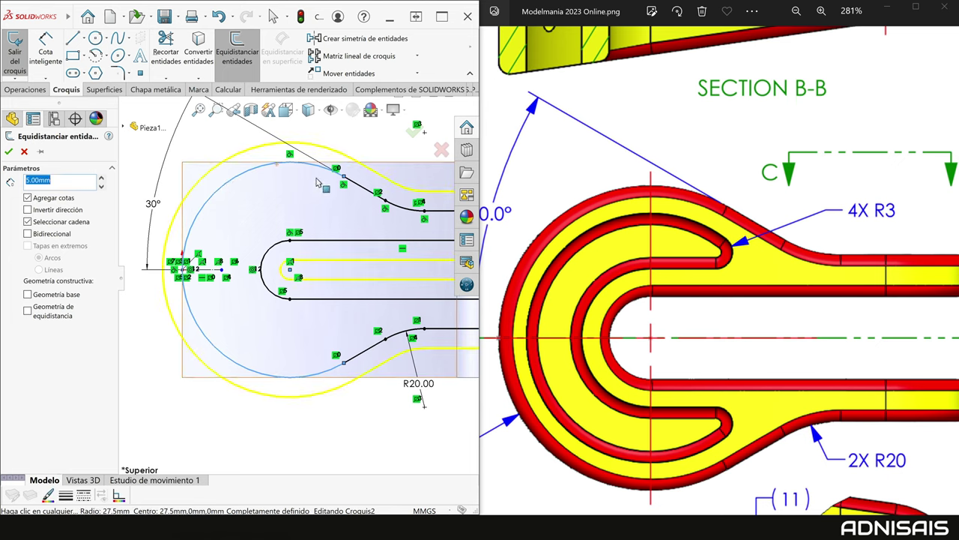
{"action": "left_click", "coordinate": [58, 211]}
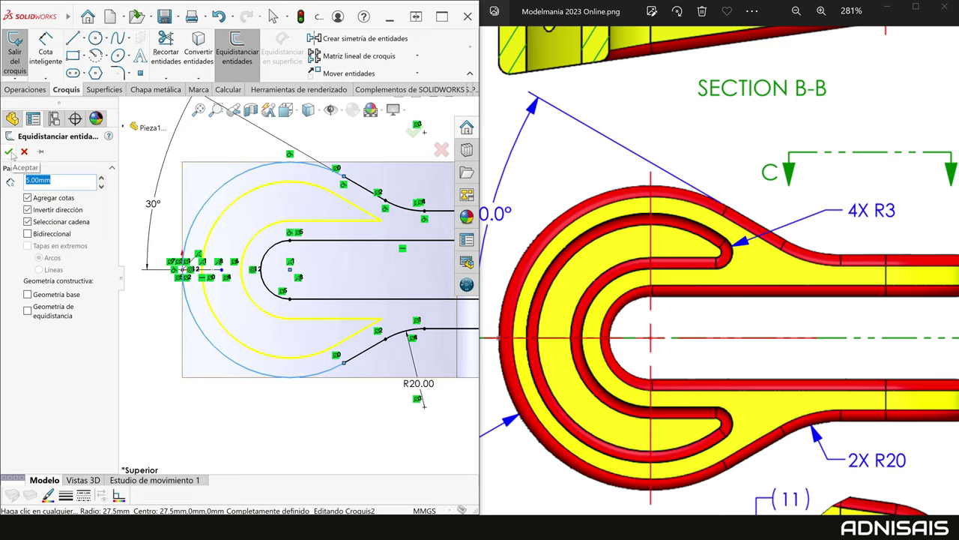
{"action": "left_click", "coordinate": [9, 153]}
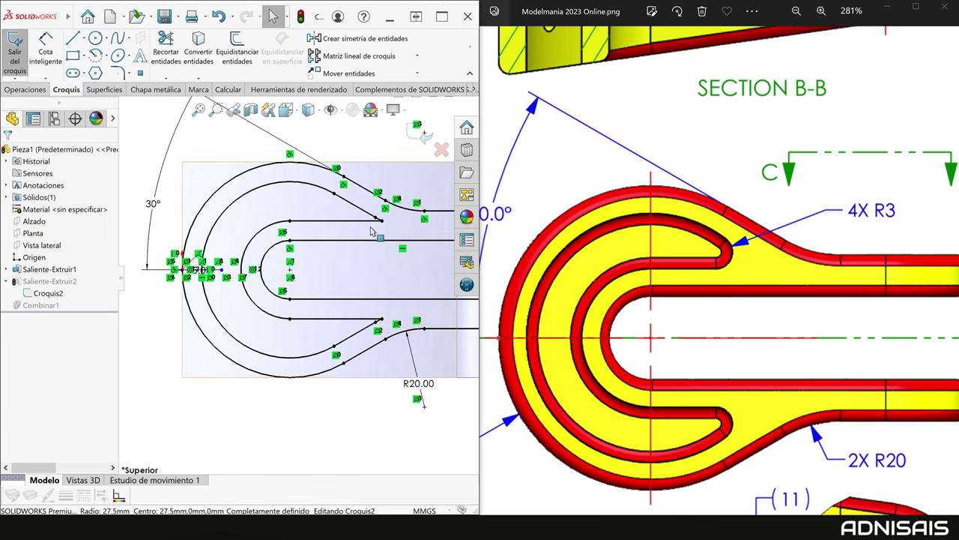
Step: Try a sketch fillet at the upper inner tip, then inspect the small arcs at both tips
{"action": "scroll", "coordinate": [356, 240], "scroll_direction": "down", "scroll_amount": 1}
{"action": "scroll", "coordinate": [352, 248], "scroll_direction": "down", "scroll_amount": 1}
{"action": "scroll", "coordinate": [344, 254], "scroll_direction": "down", "scroll_amount": 1}
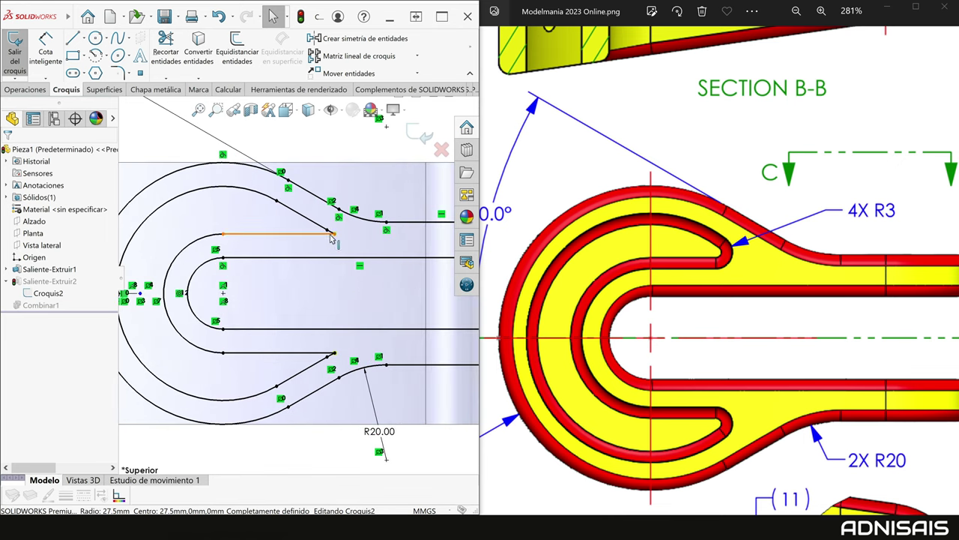
{"action": "left_click", "coordinate": [117, 72]}
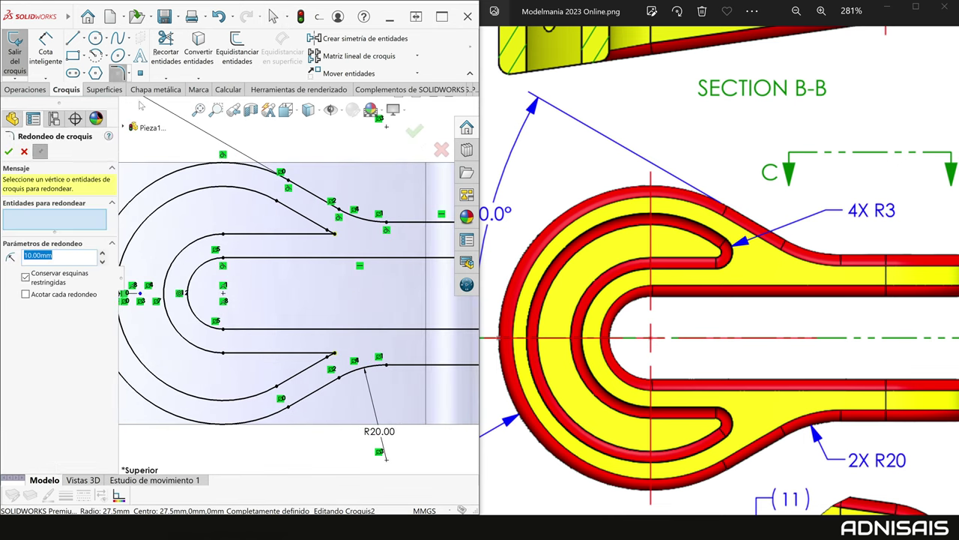
{"action": "left_click", "coordinate": [335, 235]}
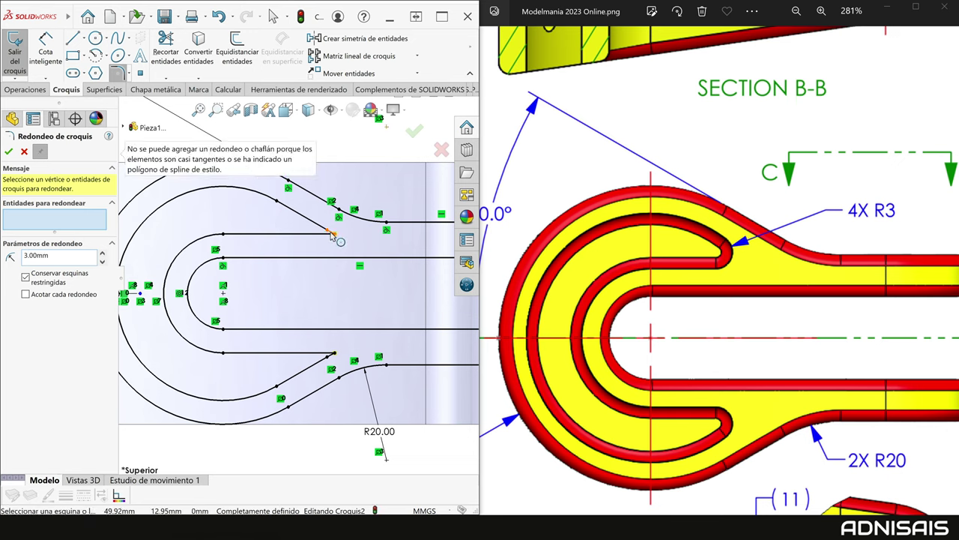
{"action": "key", "text": "Escape"}
{"action": "scroll", "coordinate": [333, 239], "scroll_direction": "down", "scroll_amount": 1}
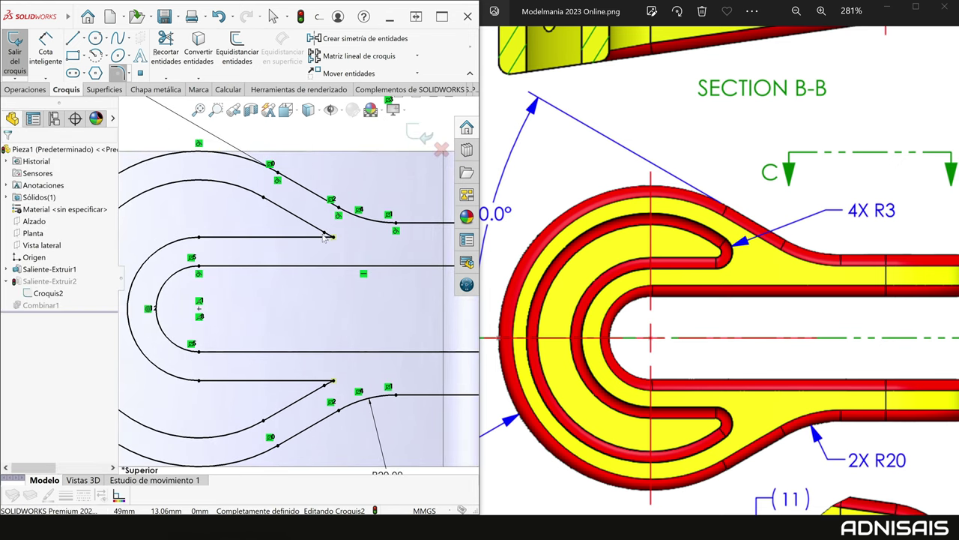
{"action": "left_click", "coordinate": [330, 239]}
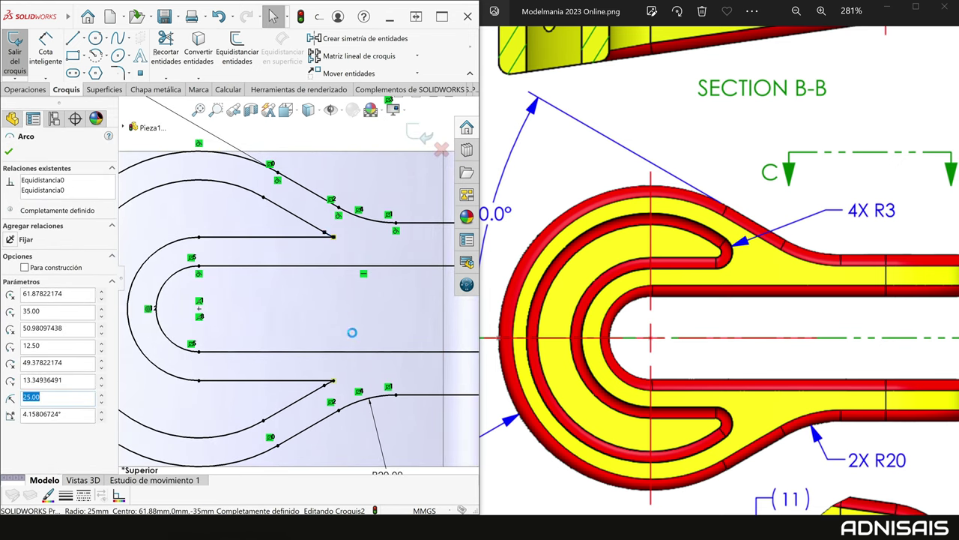
{"action": "key", "text": "Escape"}
{"action": "left_click", "coordinate": [328, 387]}
{"action": "key", "text": "Escape"}
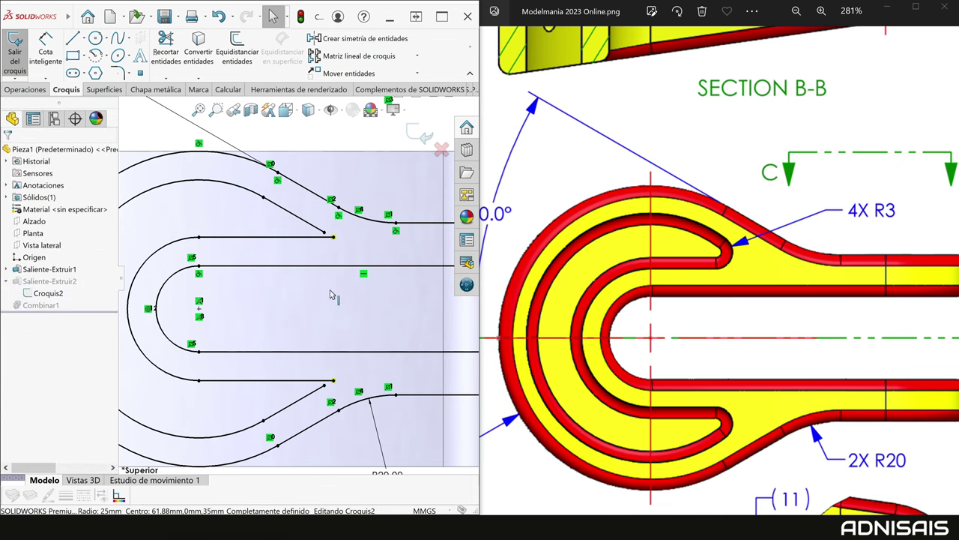
Step: Power-trim the overlapping offset pieces at both inner tips, undoing one mistaken trim
{"action": "left_click", "coordinate": [326, 236]}
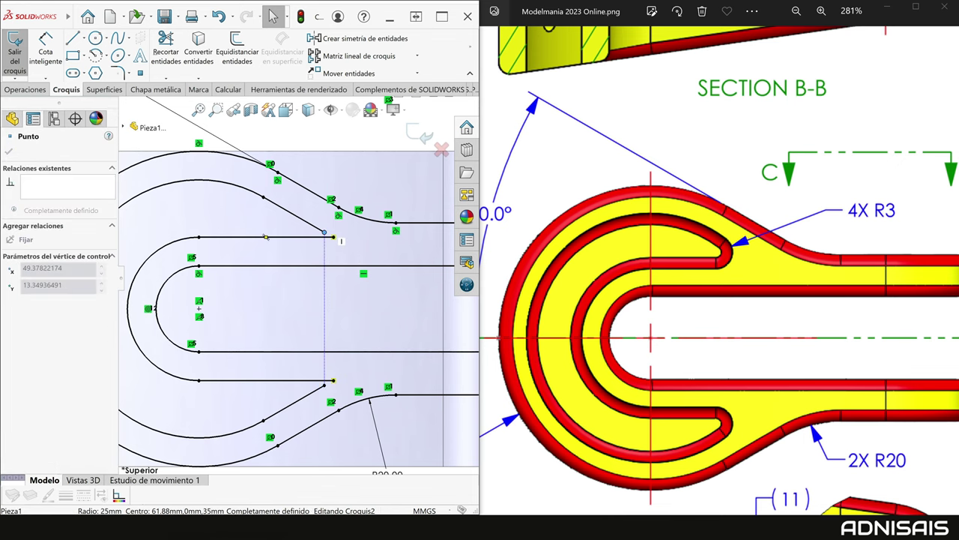
{"action": "right_click_drag", "start_coordinate": [343, 252], "coordinate": [313, 286]}
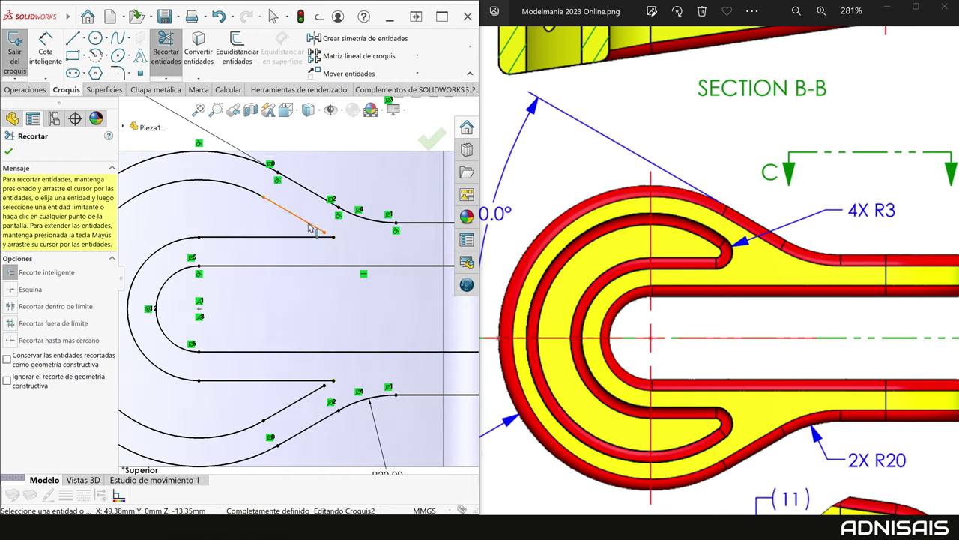
{"action": "left_click_drag", "start_coordinate": [307, 225], "coordinate": [361, 259]}
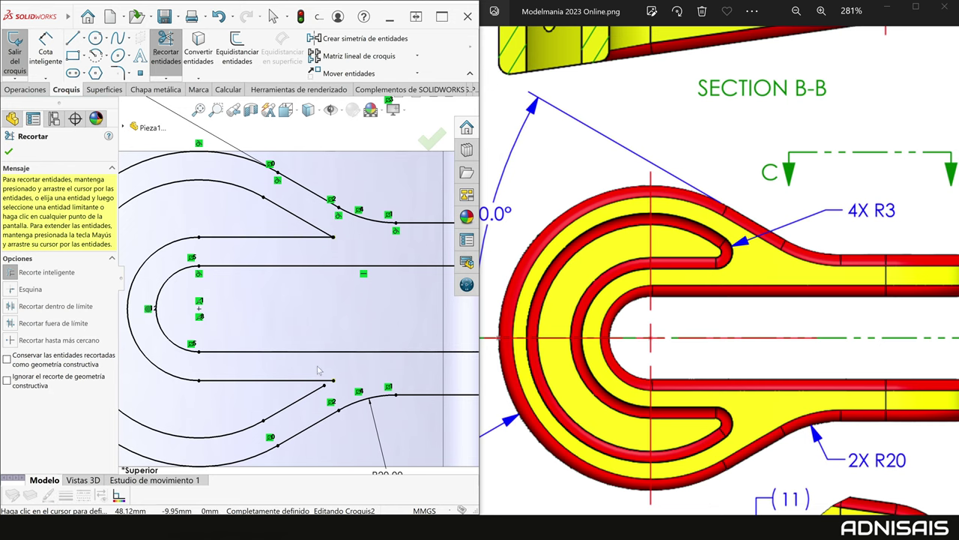
{"action": "mouse_move", "coordinate": [313, 386]}
{"action": "left_mouse_down"}
{"action": "mouse_move", "coordinate": [323, 392]}
{"action": "mouse_move", "coordinate": [339, 376]}
{"action": "left_mouse_up"}
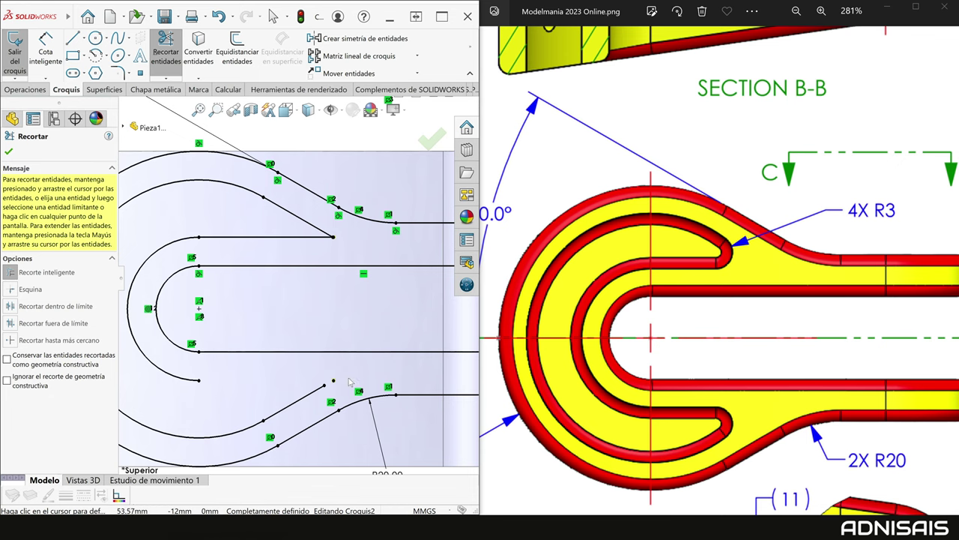
{"action": "key", "text": "ctrl+z"}
{"action": "key", "text": "Return"}
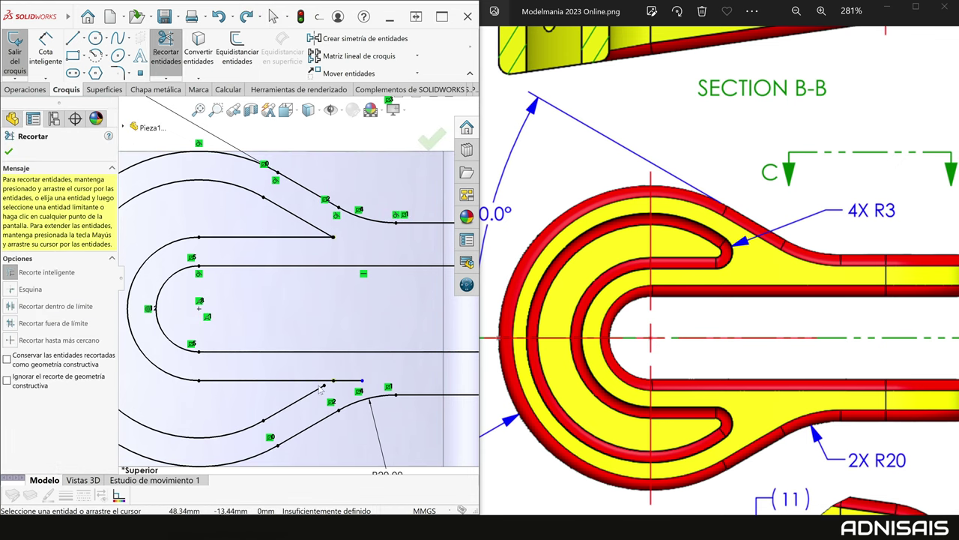
{"action": "left_click_drag", "start_coordinate": [318, 396], "coordinate": [323, 371], "text": "shift"}
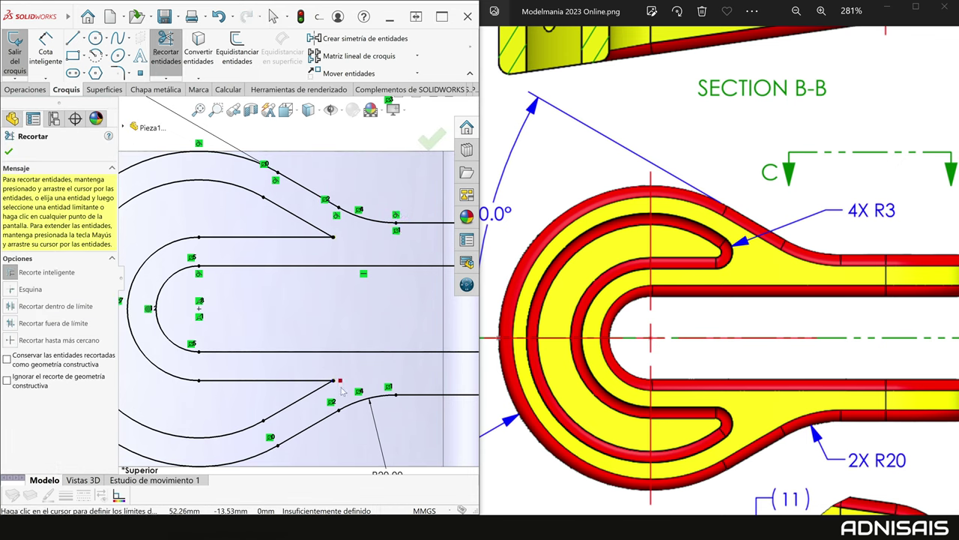
{"action": "scroll", "coordinate": [338, 386], "scroll_direction": "up", "scroll_amount": 1}
{"action": "key", "text": "Escape"}
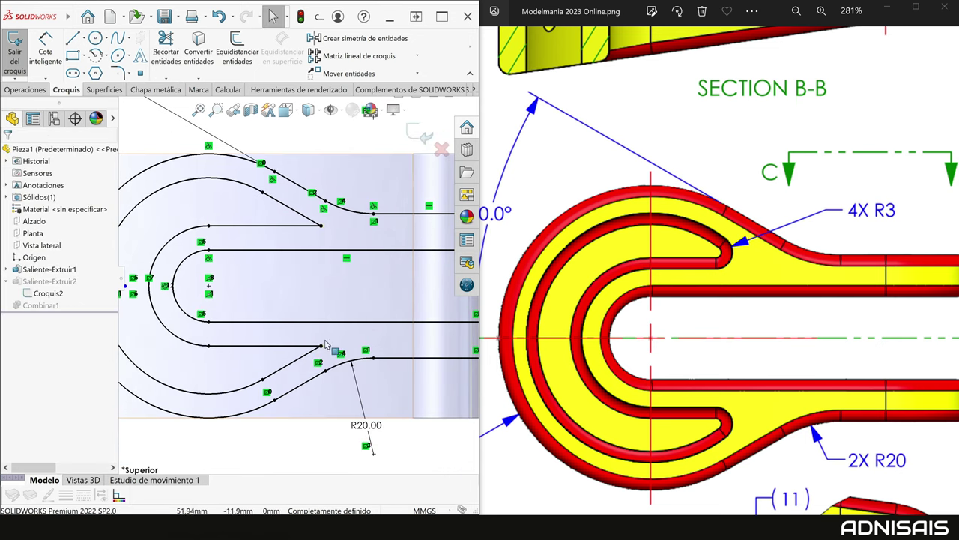
{"action": "right_click_drag", "start_coordinate": [329, 288], "coordinate": [258, 289]}
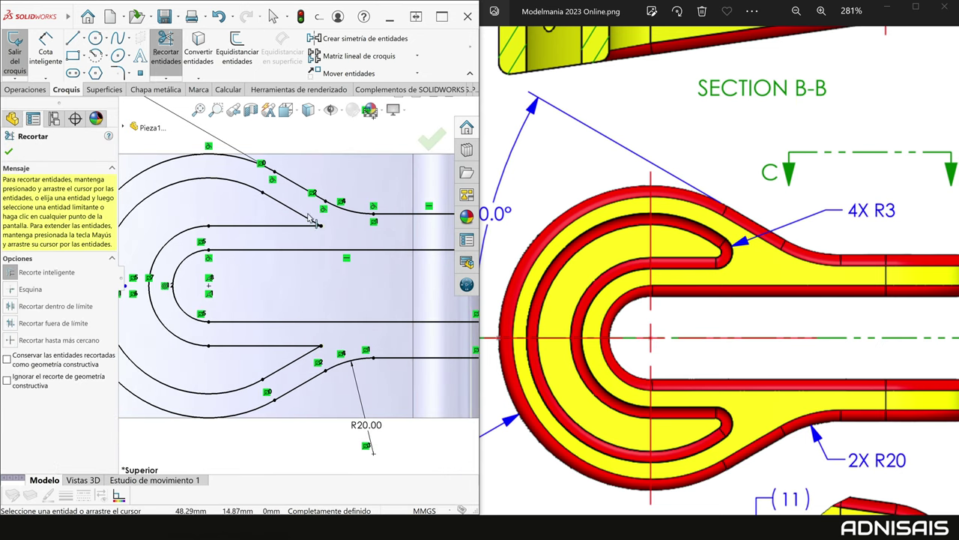
{"action": "key", "text": "Escape"}
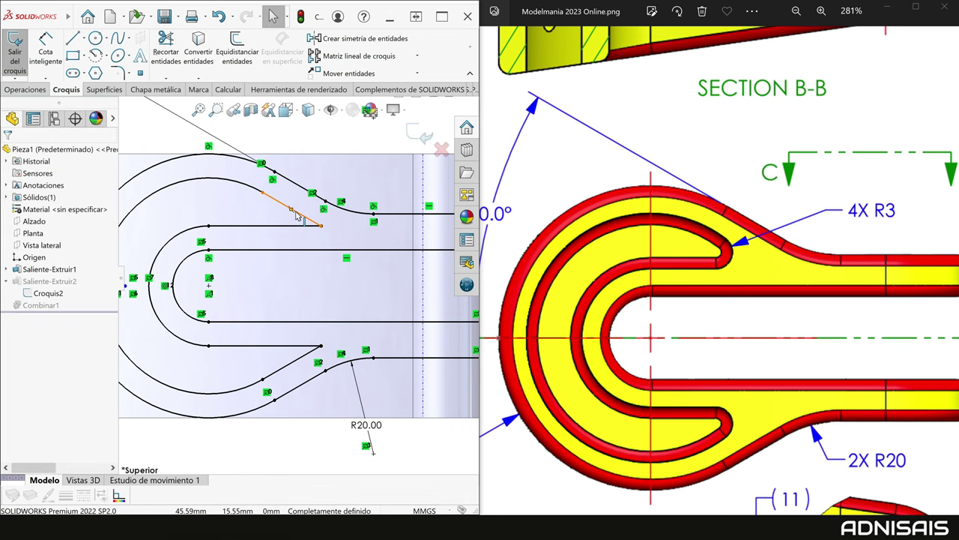
{"action": "left_click", "coordinate": [118, 71]}
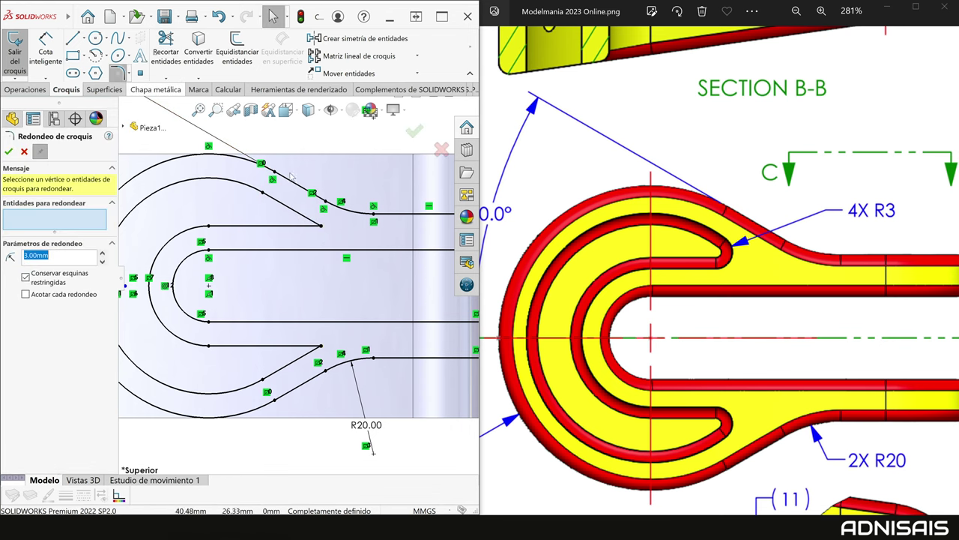
{"action": "left_click", "coordinate": [321, 229]}
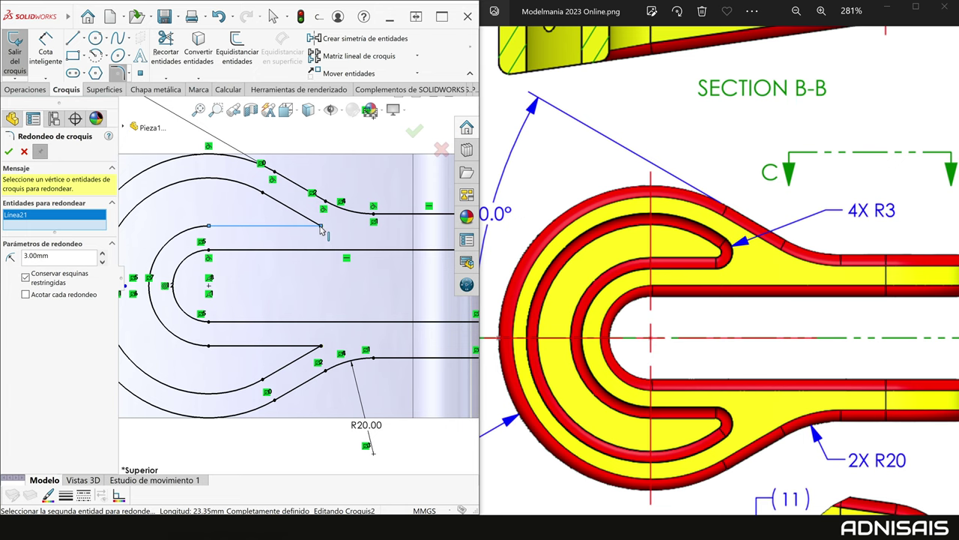
{"action": "left_click", "coordinate": [321, 227]}
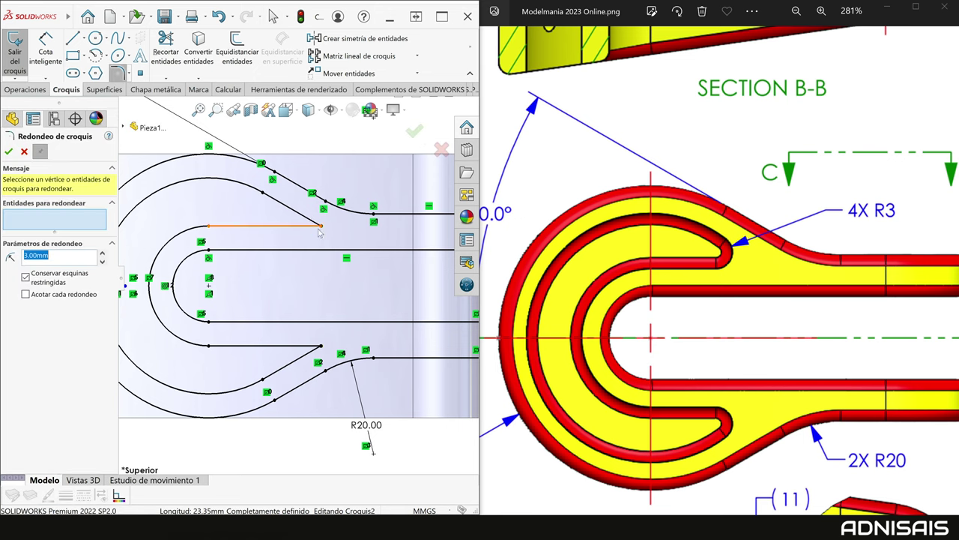
{"action": "left_click_drag", "start_coordinate": [292, 219], "coordinate": [339, 355]}
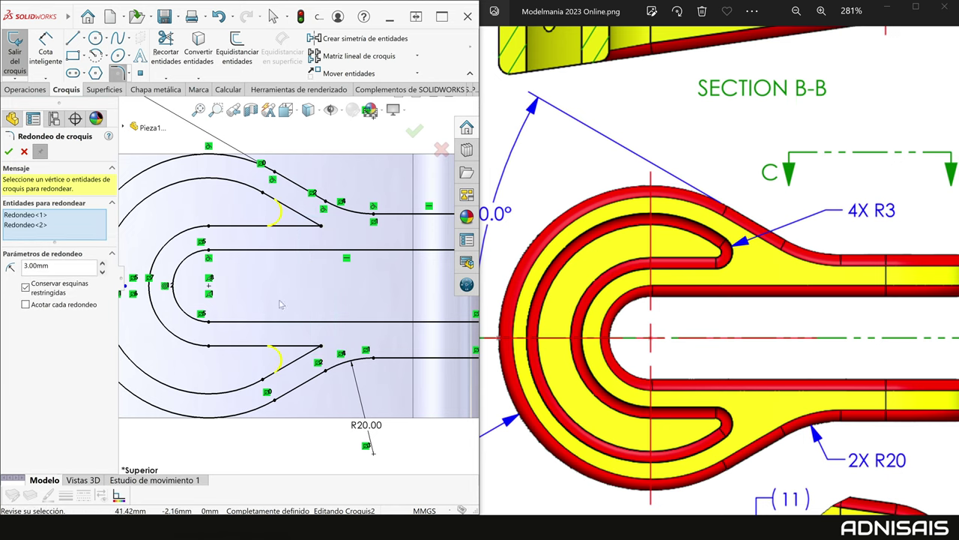
{"action": "left_click", "coordinate": [8, 152]}
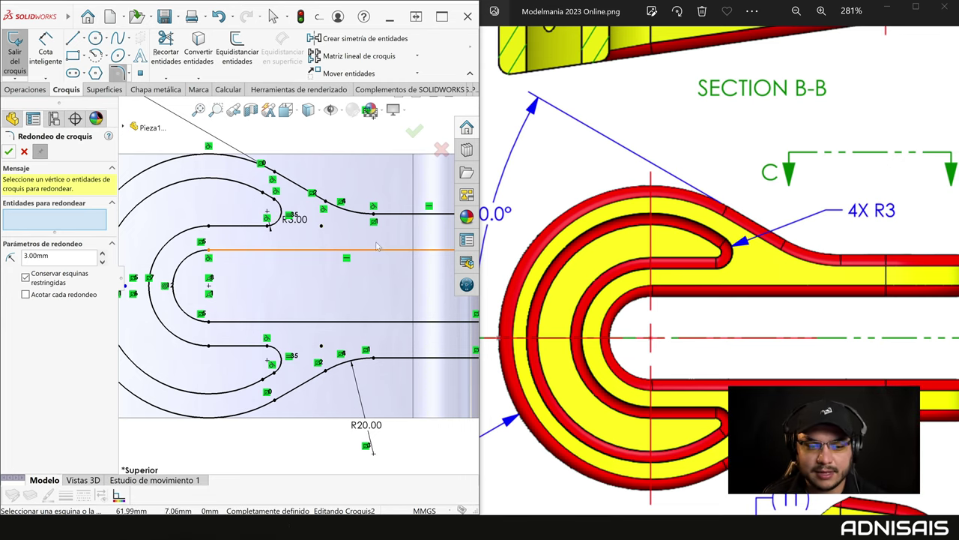
{"action": "left_click", "coordinate": [270, 200]}
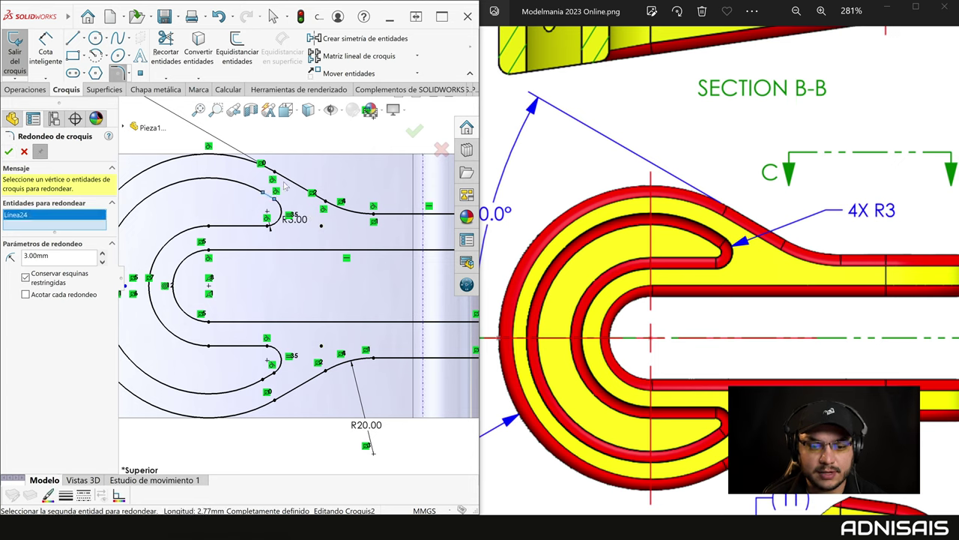
{"action": "key", "text": "Escape"}
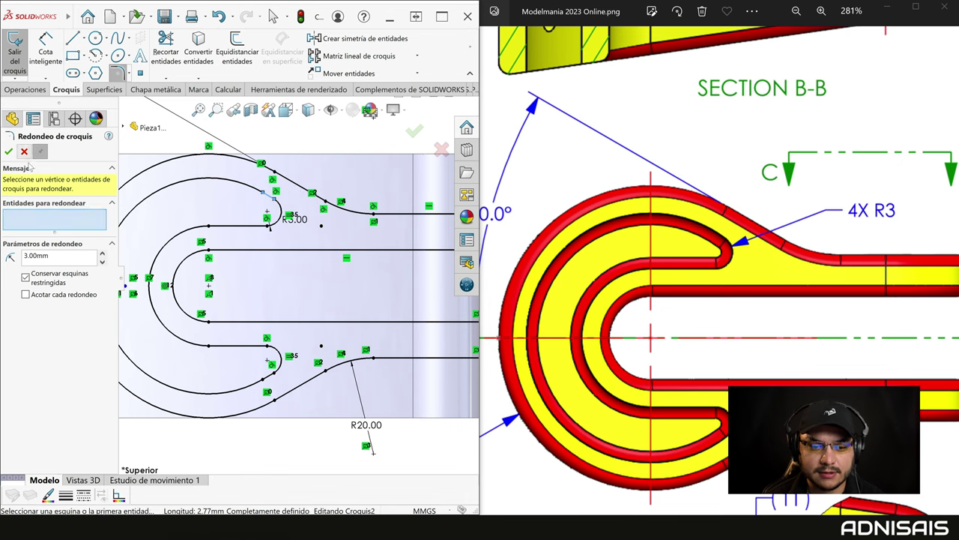
{"action": "key", "text": "Escape"}
{"action": "key", "text": "ctrl+z"}
Step: Undo earlier trim edits to restore the sharp upper tip, then inspect both diagonal lines
{"action": "left_click", "coordinate": [320, 225]}
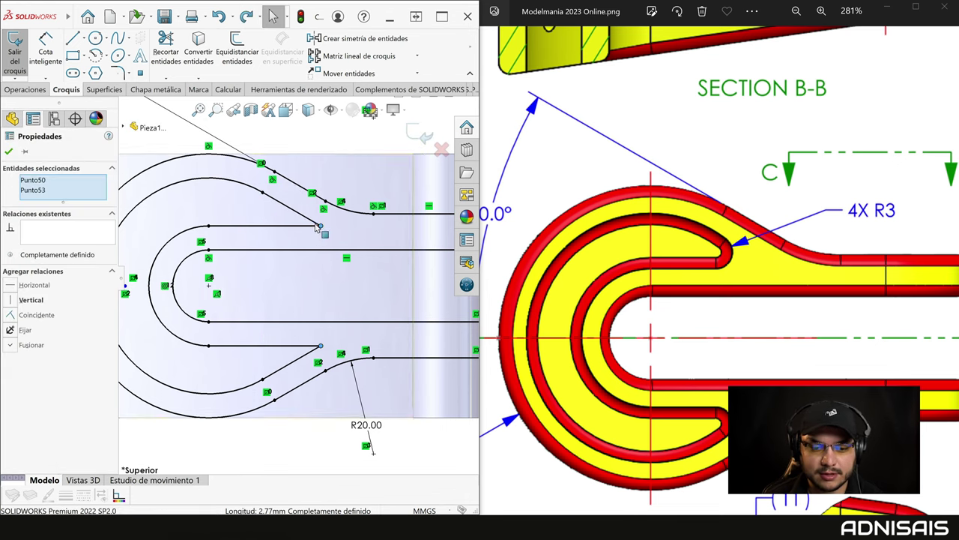
{"action": "key", "text": "ctrl+z"}
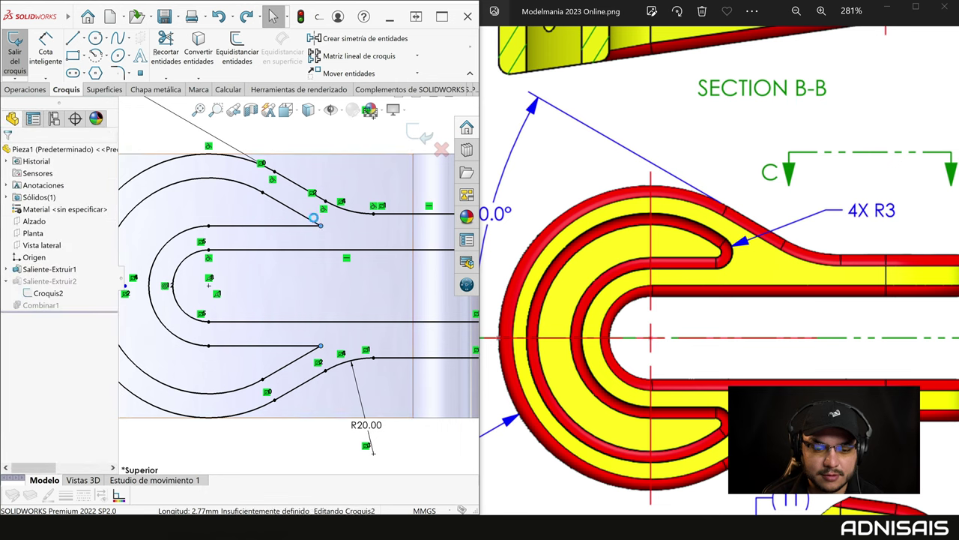
{"action": "key", "text": "ctrl+z"}
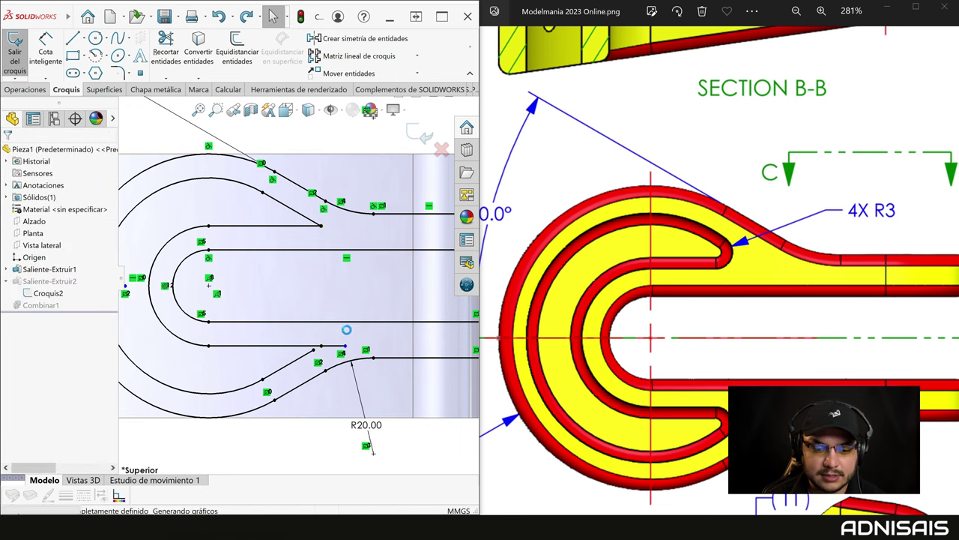
{"action": "key", "text": "ctrl+z"}
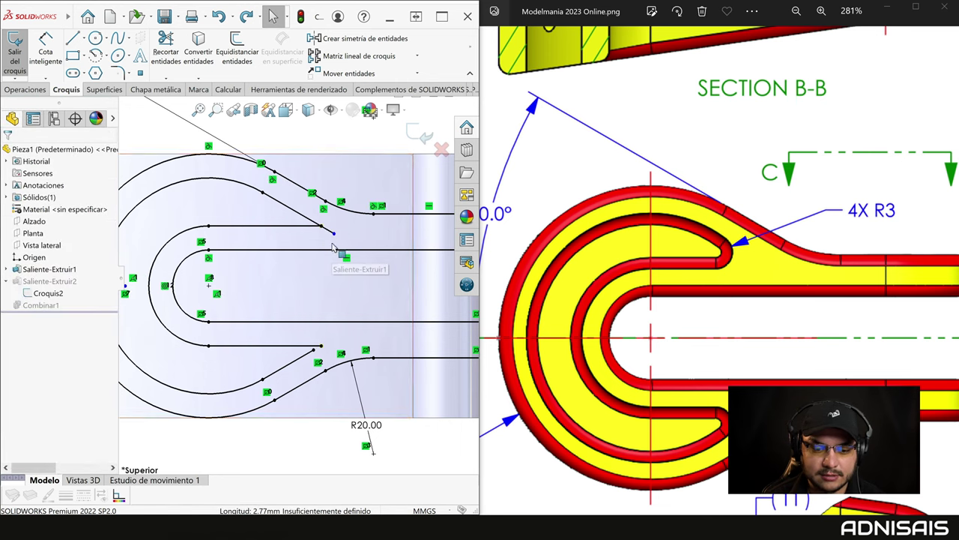
{"action": "key", "text": "ctrl+z"}
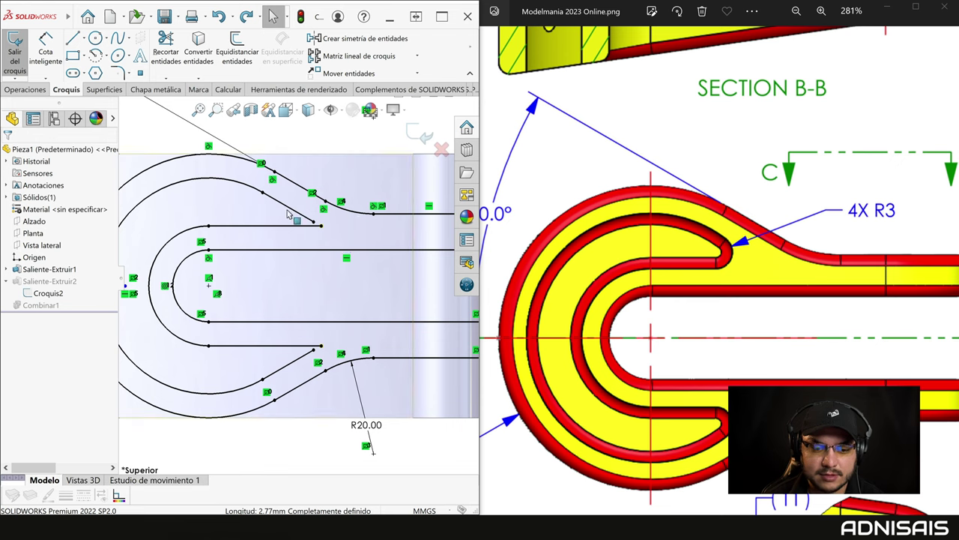
{"action": "left_click", "coordinate": [287, 212]}
{"action": "key", "text": "Escape"}
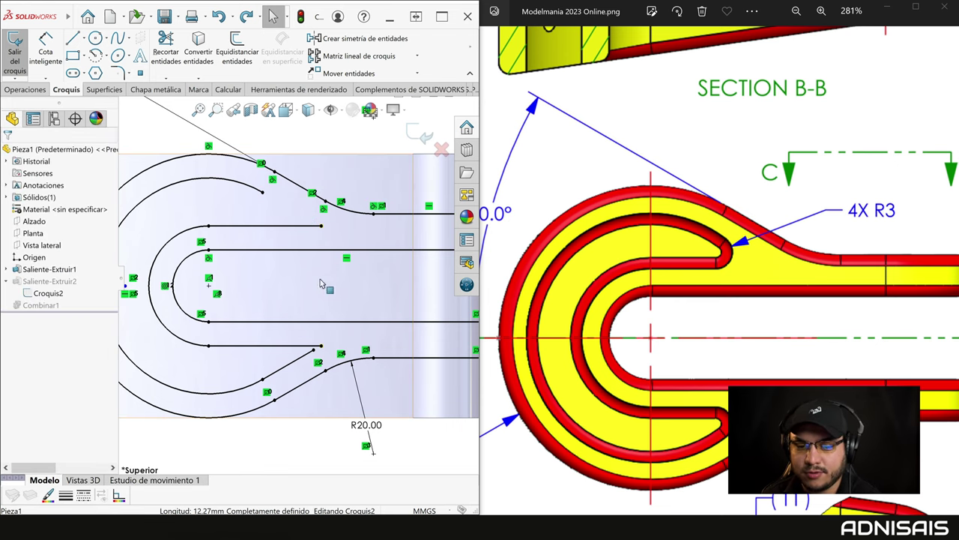
{"action": "left_click", "coordinate": [303, 362]}
{"action": "key", "text": "Escape"}
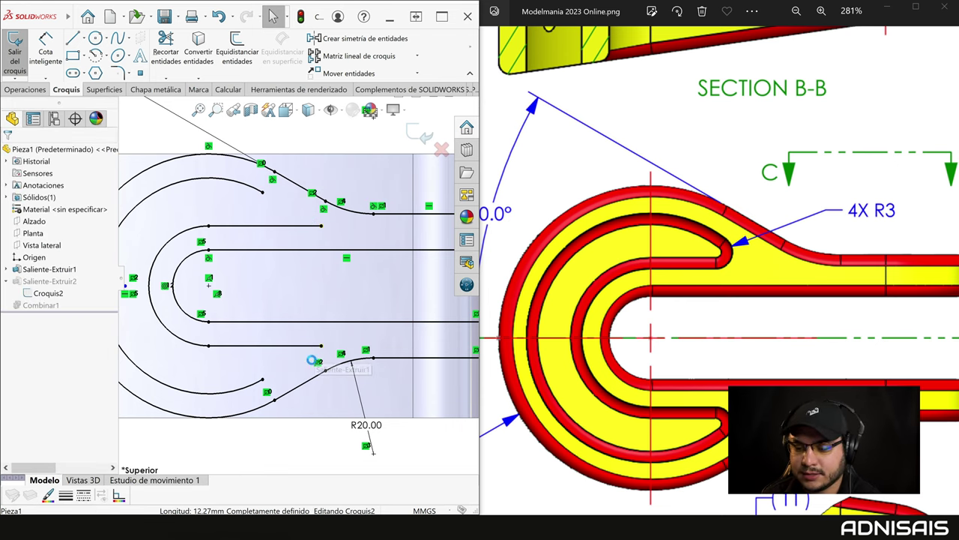
Step: Trim the middle arc's top and bottom ends back to the diagonal lines
{"action": "left_click", "coordinate": [262, 380]}
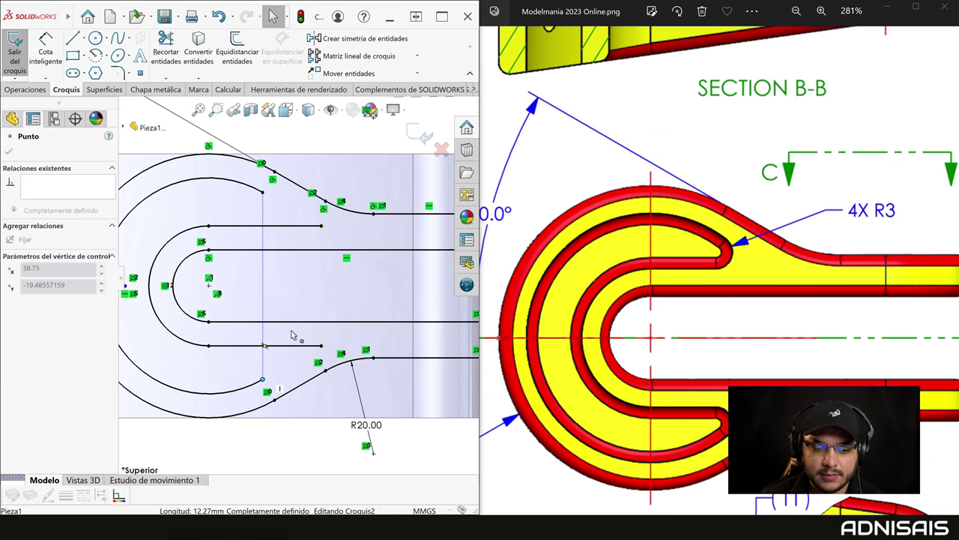
{"action": "right_click_drag", "start_coordinate": [247, 357], "coordinate": [202, 404]}
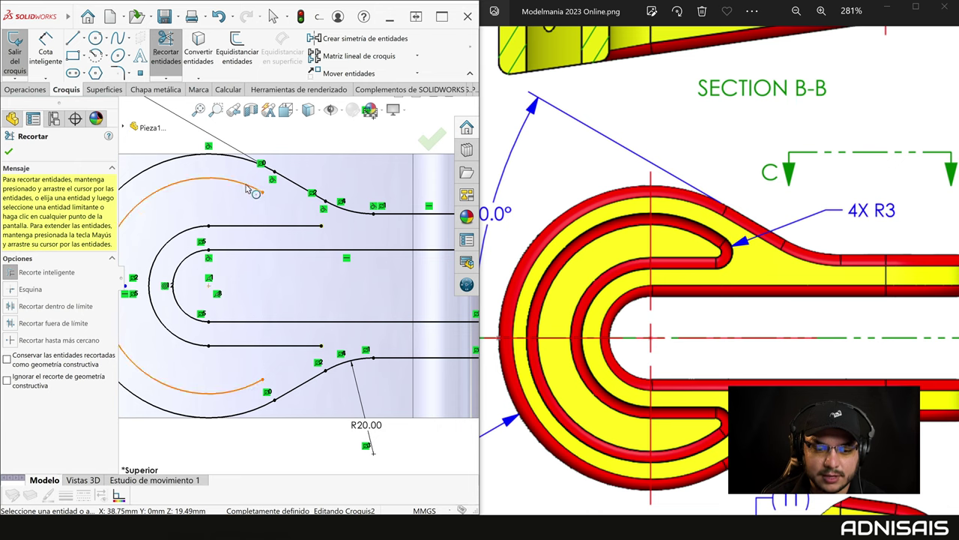
{"action": "mouse_move", "coordinate": [247, 188]}
{"action": "left_mouse_down"}
{"action": "mouse_move", "coordinate": [291, 242]}
{"action": "mouse_move", "coordinate": [302, 351]}
{"action": "mouse_move", "coordinate": [292, 367]}
{"action": "mouse_move", "coordinate": [305, 343]}
{"action": "left_mouse_up"}
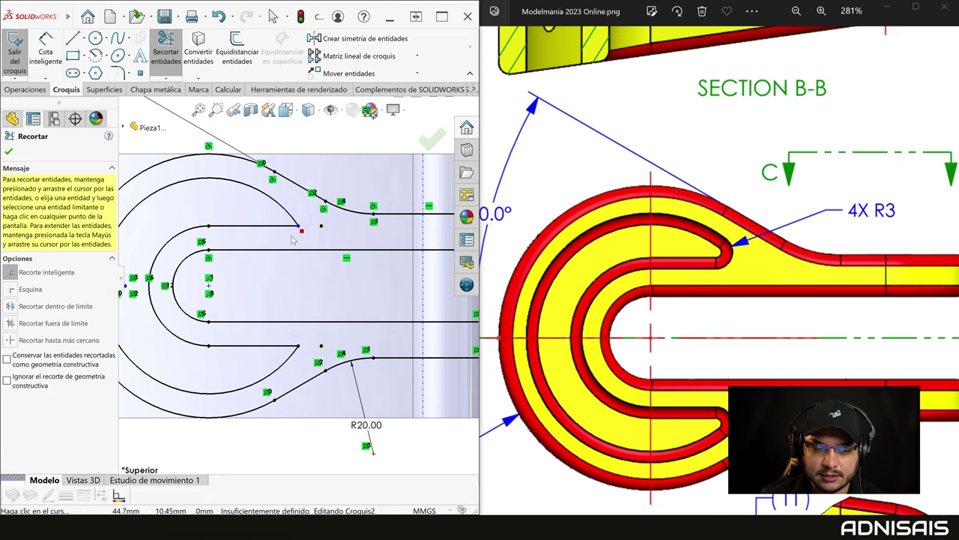
{"action": "key", "text": "Escape"}
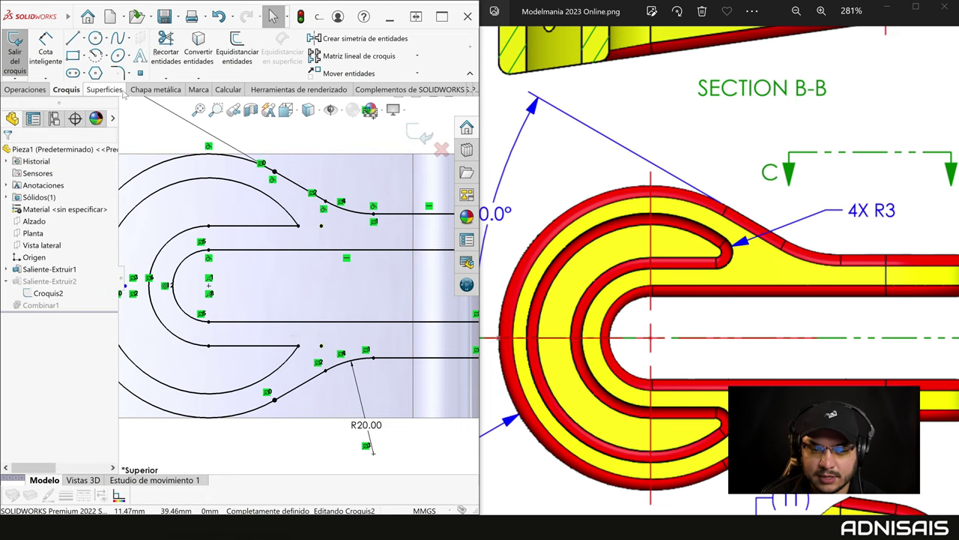
{"action": "left_click", "coordinate": [118, 72]}
Step: Add 3 mm sketch fillets to both open arc tips
{"action": "left_click_drag", "start_coordinate": [257, 214], "coordinate": [322, 361]}
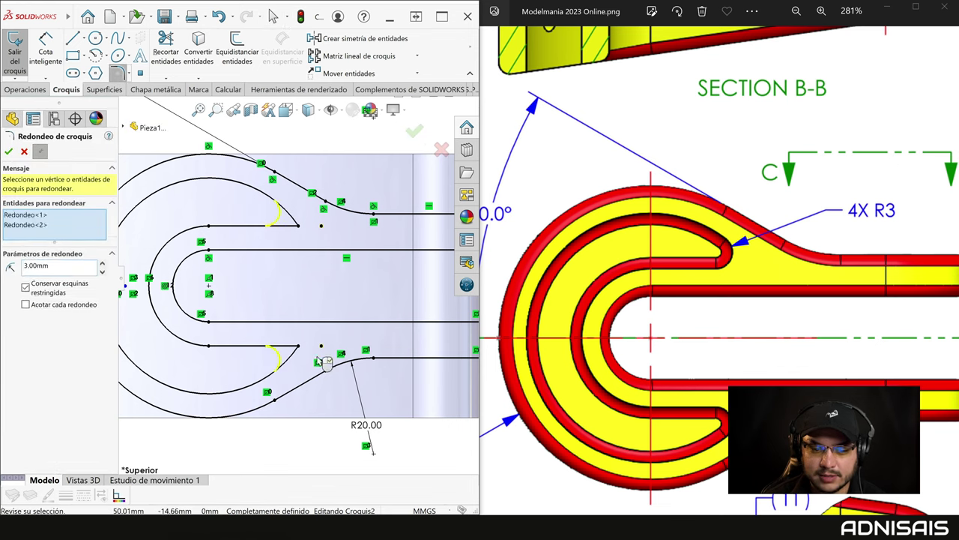
{"action": "left_click", "coordinate": [13, 151]}
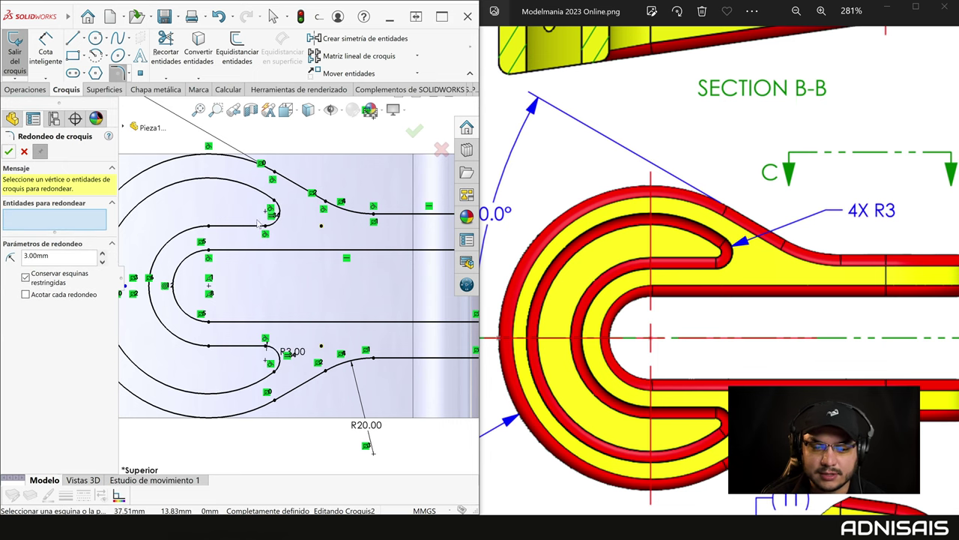
{"action": "scroll", "coordinate": [259, 224], "scroll_direction": "up", "scroll_amount": 1}
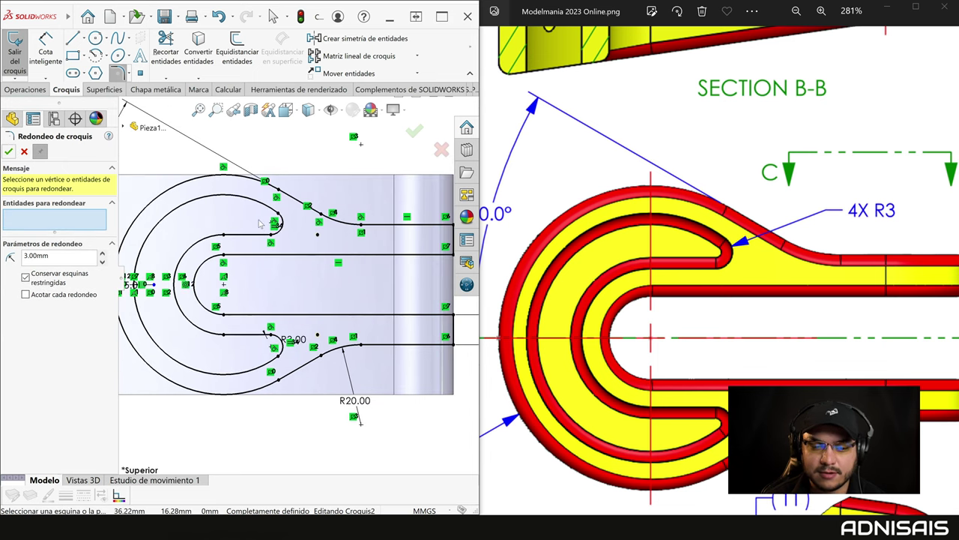
{"action": "left_click", "coordinate": [8, 151]}
Step: Exit the sketch, dismiss the rebuild error, check the straight lines, then exit again
{"action": "left_click", "coordinate": [418, 135]}
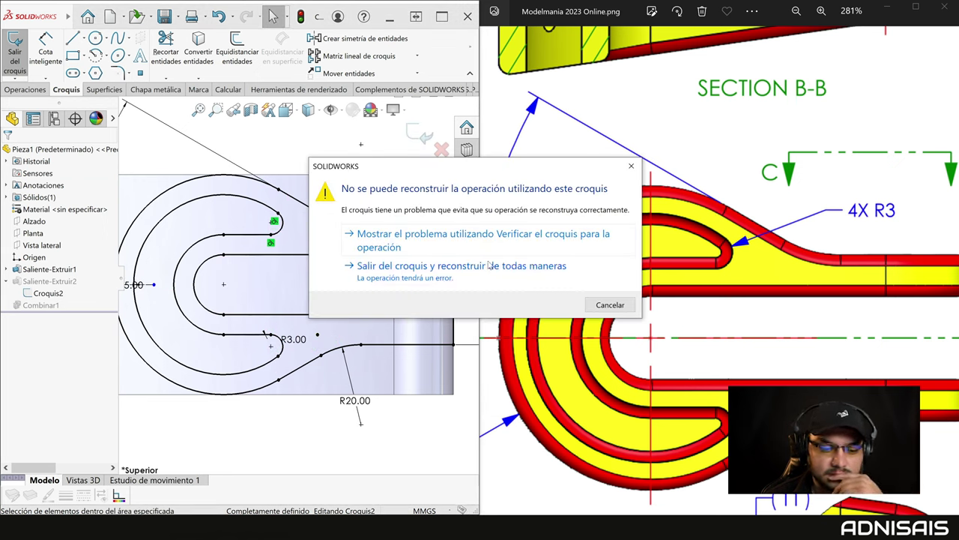
{"action": "left_click", "coordinate": [610, 304]}
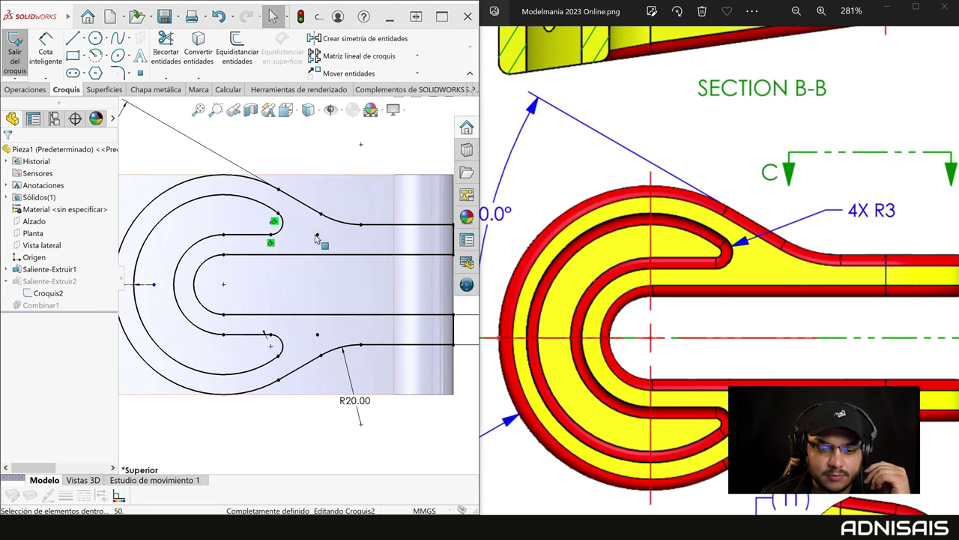
{"action": "left_click", "coordinate": [345, 255], "text": "ctrl"}
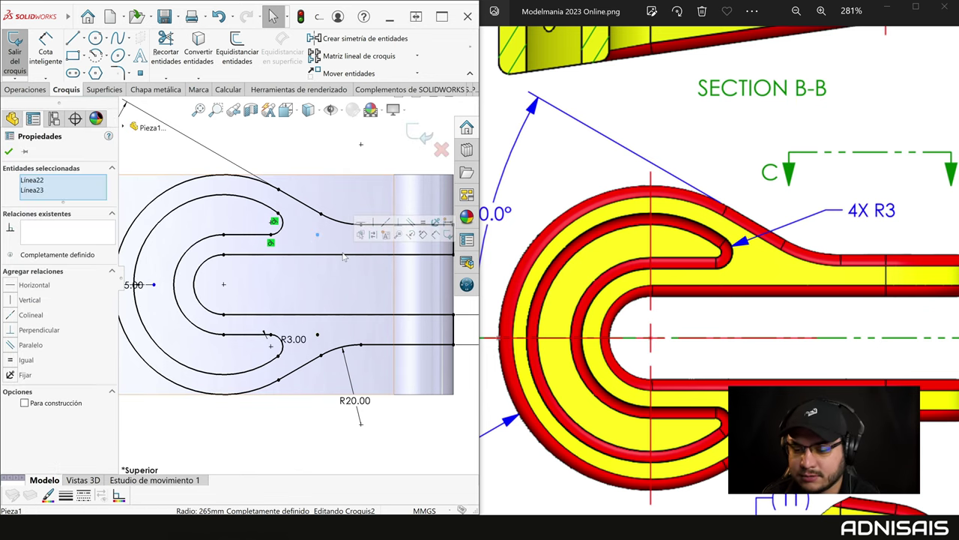
{"action": "left_click_drag", "start_coordinate": [310, 320], "coordinate": [344, 348]}
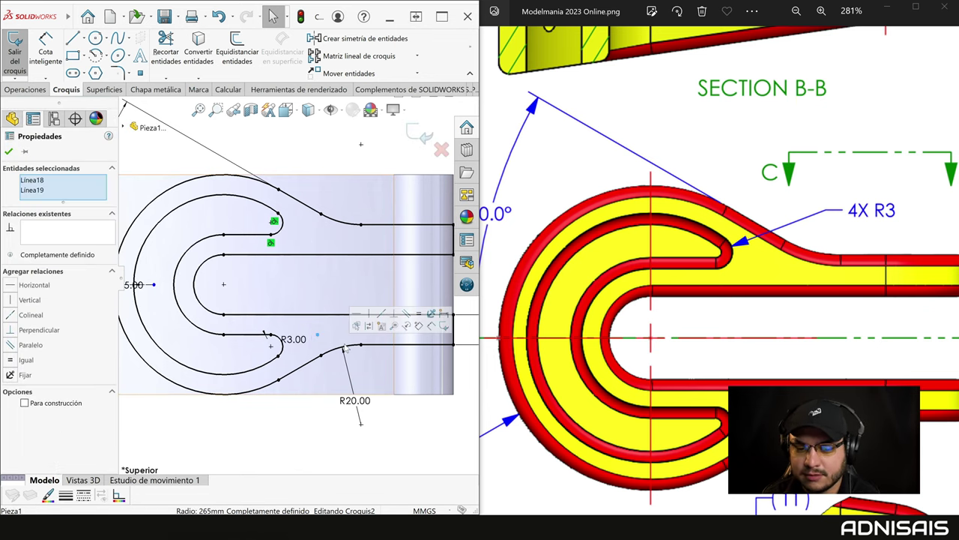
{"action": "key", "text": "Escape"}
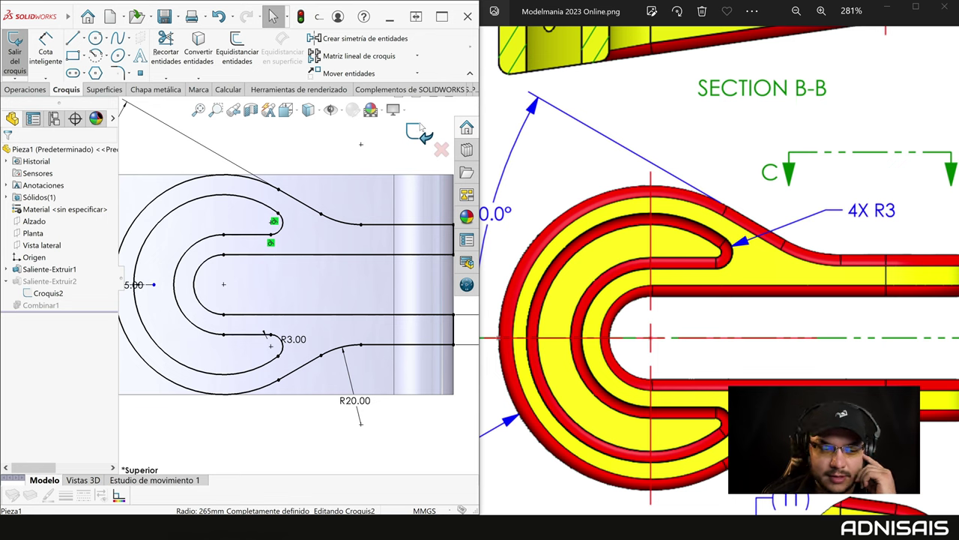
{"action": "left_click", "coordinate": [420, 132]}
{"action": "key", "text": "f"}
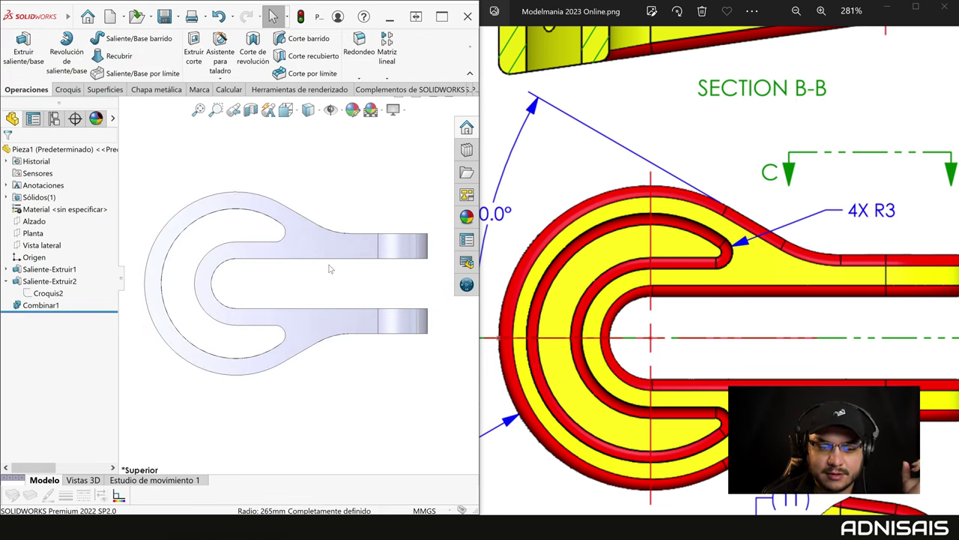
{"action": "middle_click_drag", "start_coordinate": [335, 286], "coordinate": [274, 182]}
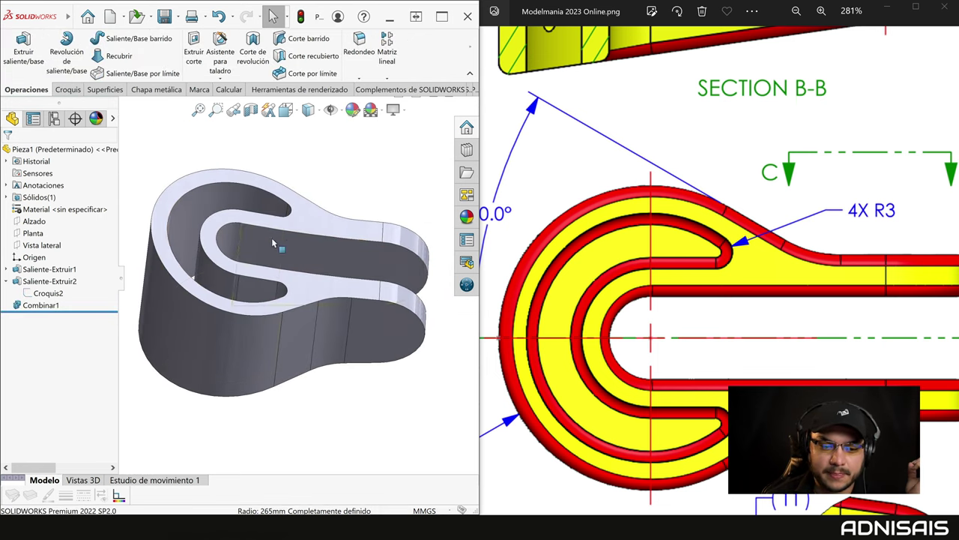
{"action": "left_click", "coordinate": [50, 281]}
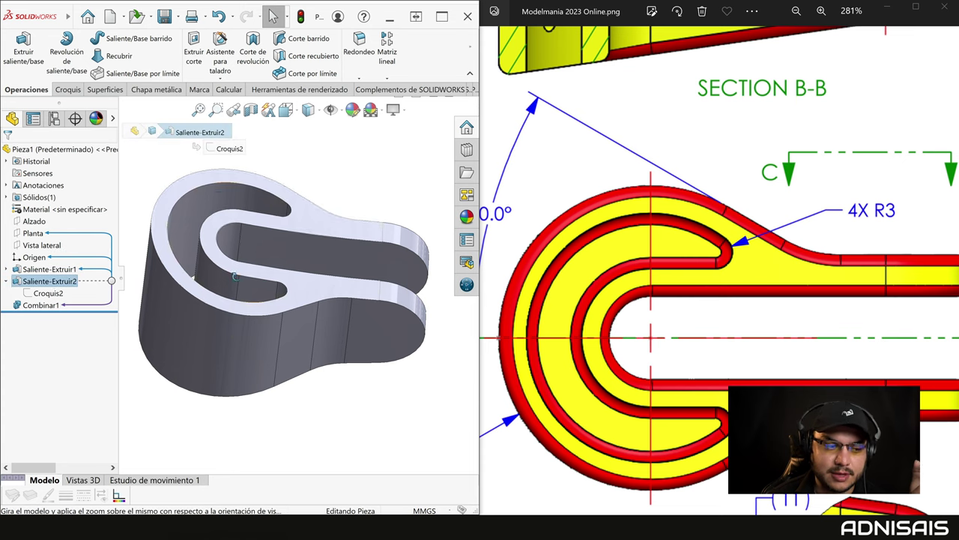
{"action": "mouse_move", "coordinate": [183, 231]}
{"action": "middle_mouse_down"}
{"action": "mouse_move", "coordinate": [171, 301]}
{"action": "mouse_move", "coordinate": [173, 228]}
{"action": "mouse_move", "coordinate": [338, 275]}
{"action": "middle_mouse_up"}
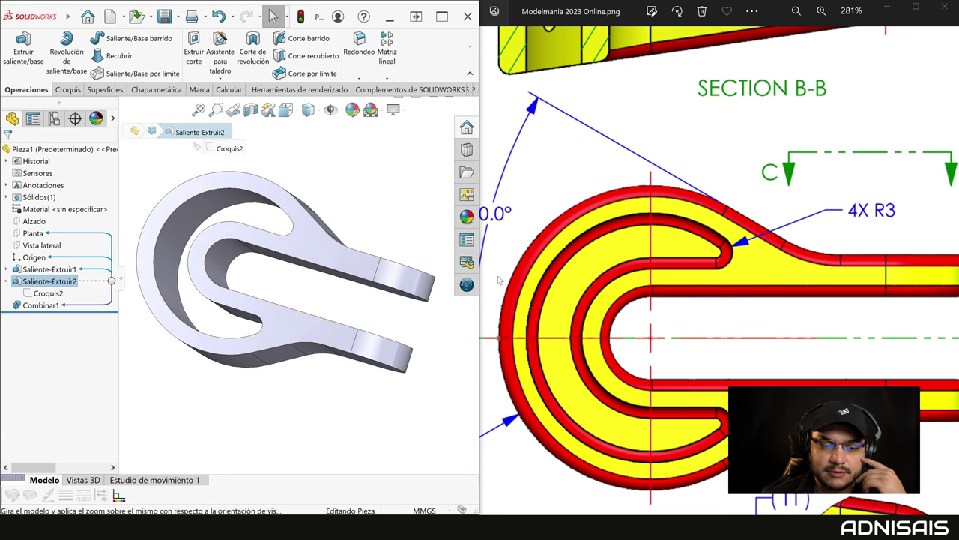
{"action": "left_click", "coordinate": [350, 199]}
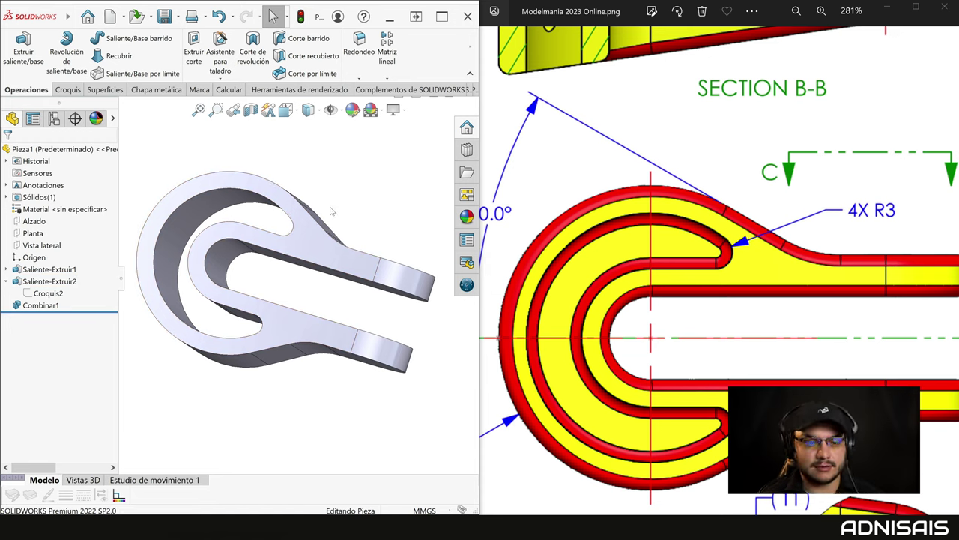
{"action": "middle_click_drag", "start_coordinate": [330, 212], "coordinate": [259, 225]}
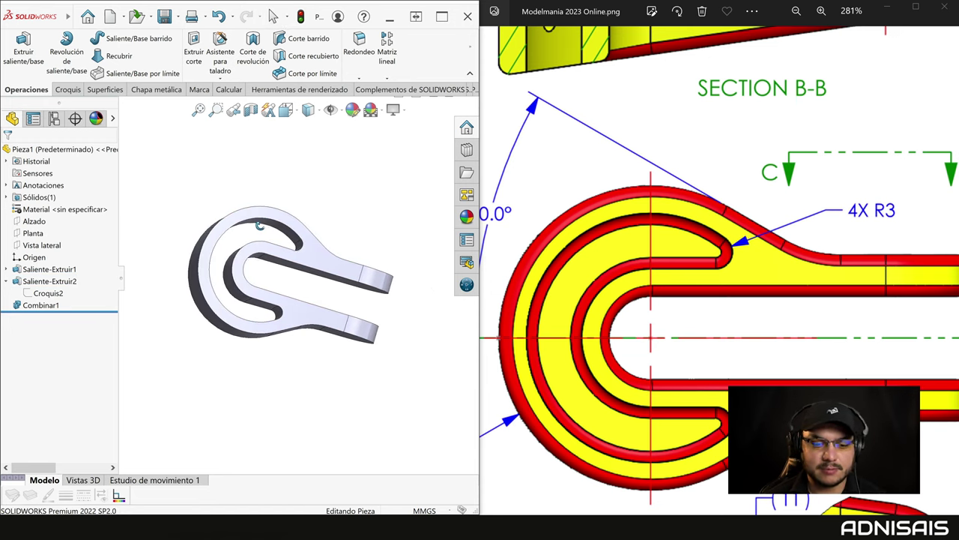
Step: Sketch on Planta and convert the band's tangent edge chain into Croquis3
{"action": "left_click", "coordinate": [28, 233]}
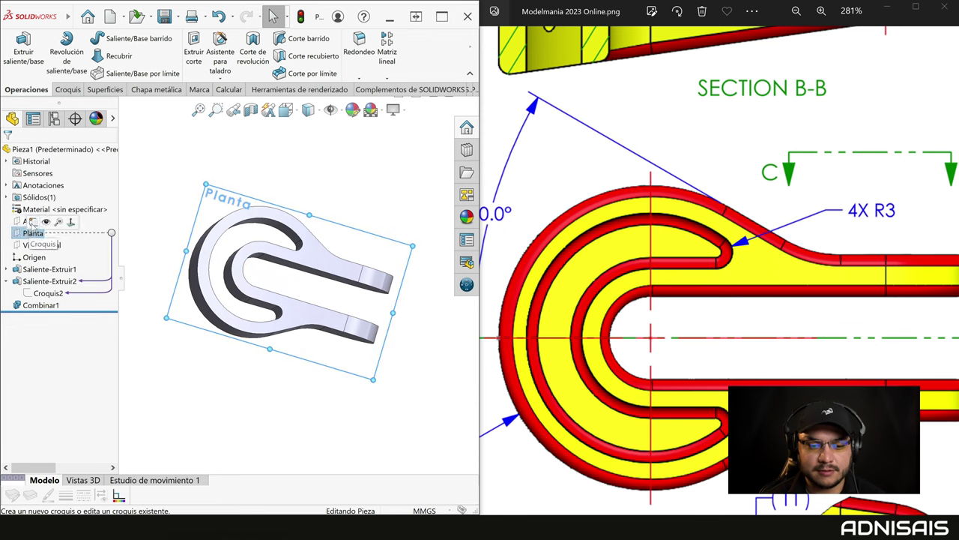
{"action": "left_click", "coordinate": [30, 223]}
{"action": "right_click", "coordinate": [244, 182]}
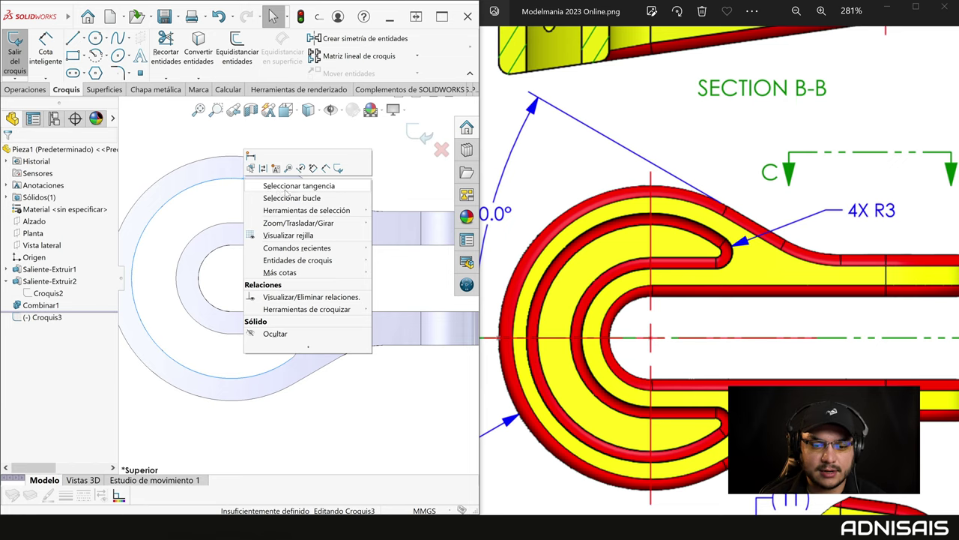
{"action": "left_click", "coordinate": [285, 187]}
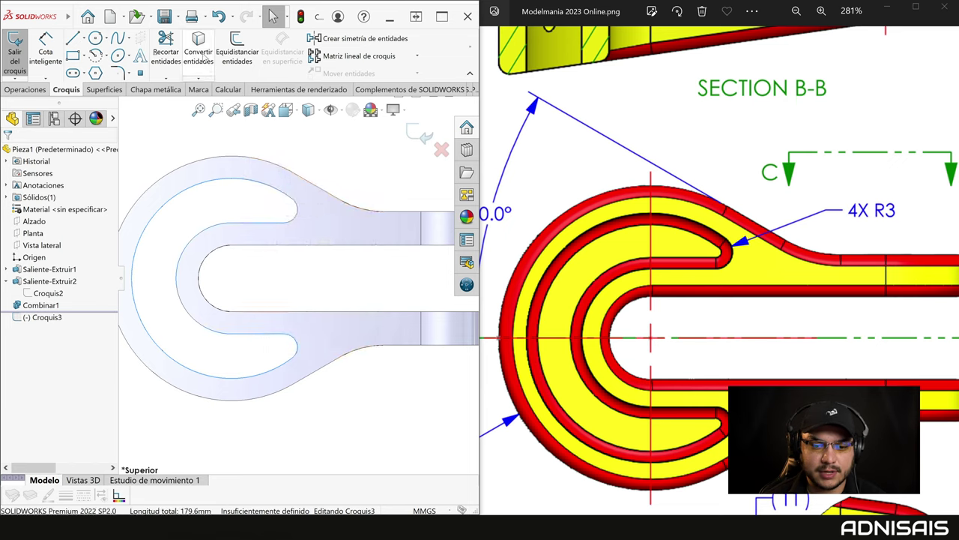
{"action": "left_click", "coordinate": [199, 51]}
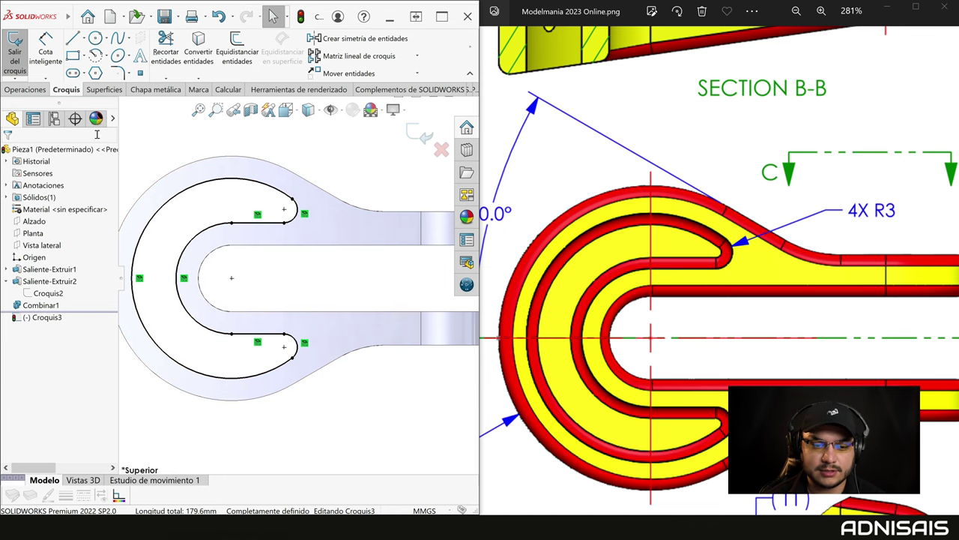
{"action": "left_click", "coordinate": [25, 90]}
{"action": "left_click", "coordinate": [23, 47]}
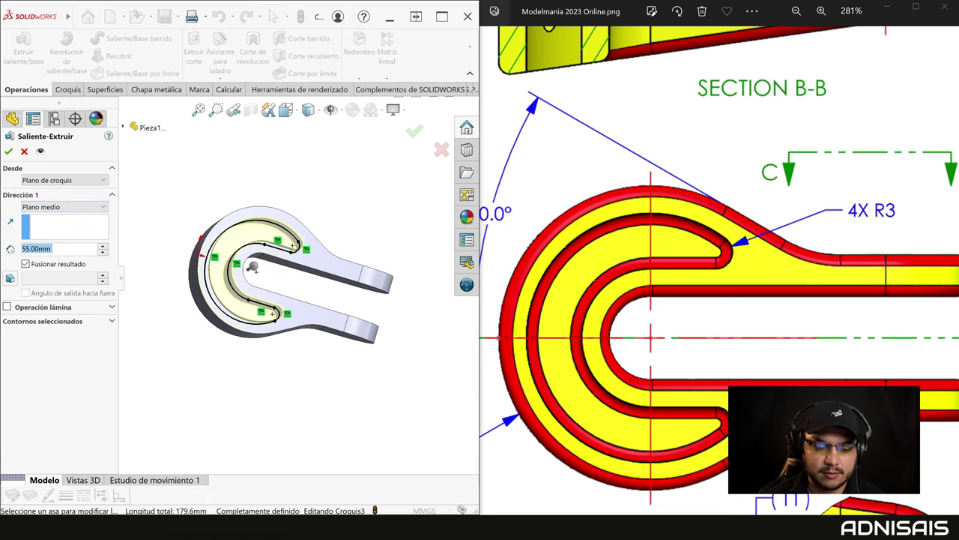
Step: Extrude Croquis3 5 mm mid-plane, then check the new band with a section view
{"action": "type", "text": "5"}
{"action": "key", "text": "Return"}
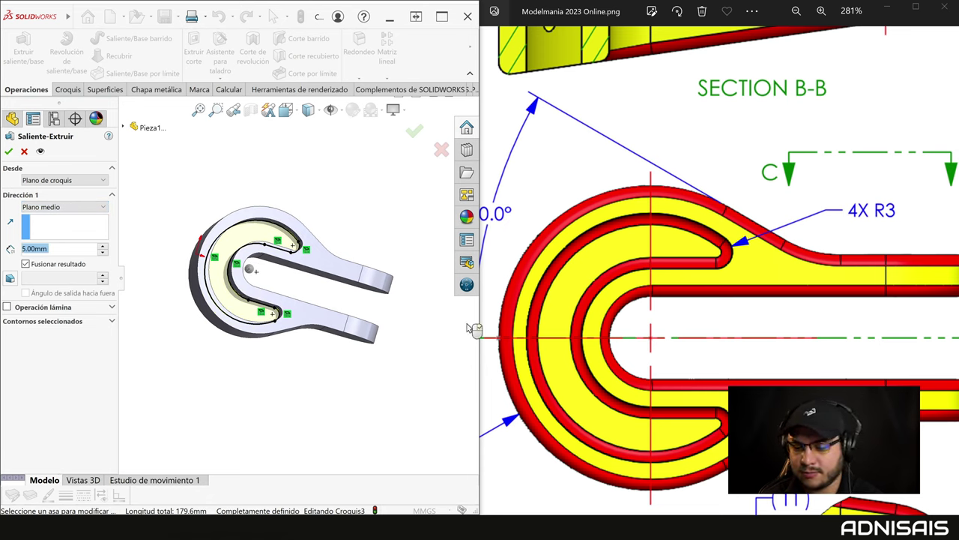
{"action": "key", "text": "Return"}
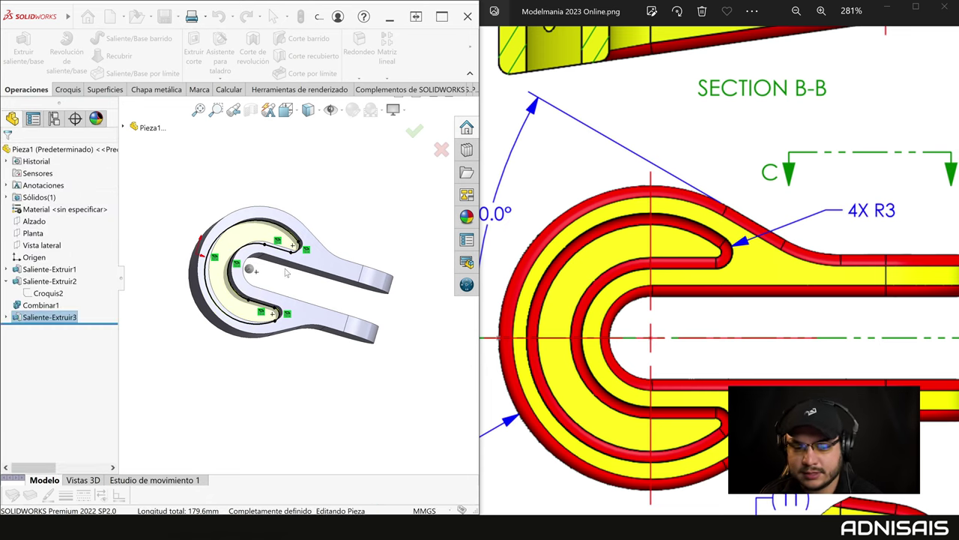
{"action": "mouse_move", "coordinate": [240, 247]}
{"action": "middle_mouse_down"}
{"action": "mouse_move", "coordinate": [296, 209]}
{"action": "mouse_move", "coordinate": [250, 187]}
{"action": "middle_mouse_up"}
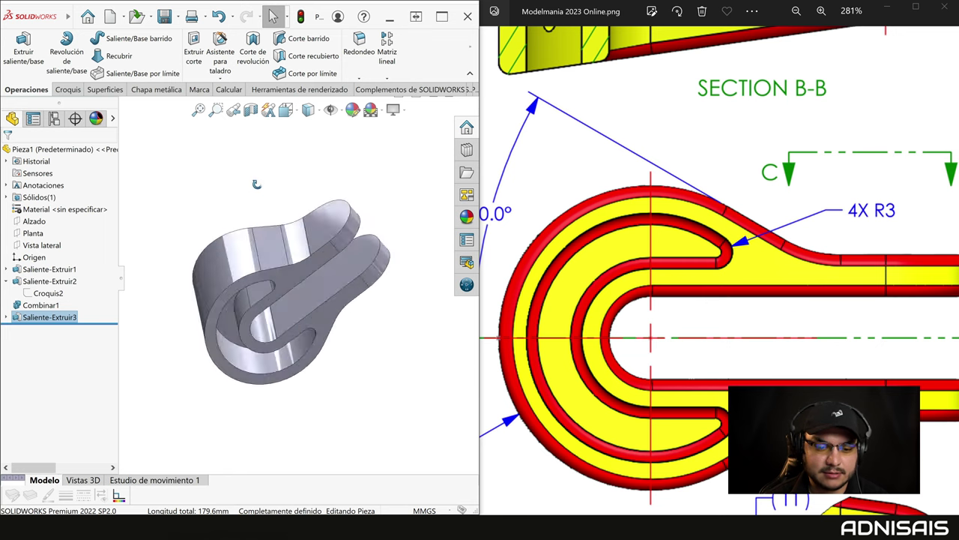
{"action": "left_click", "coordinate": [250, 110]}
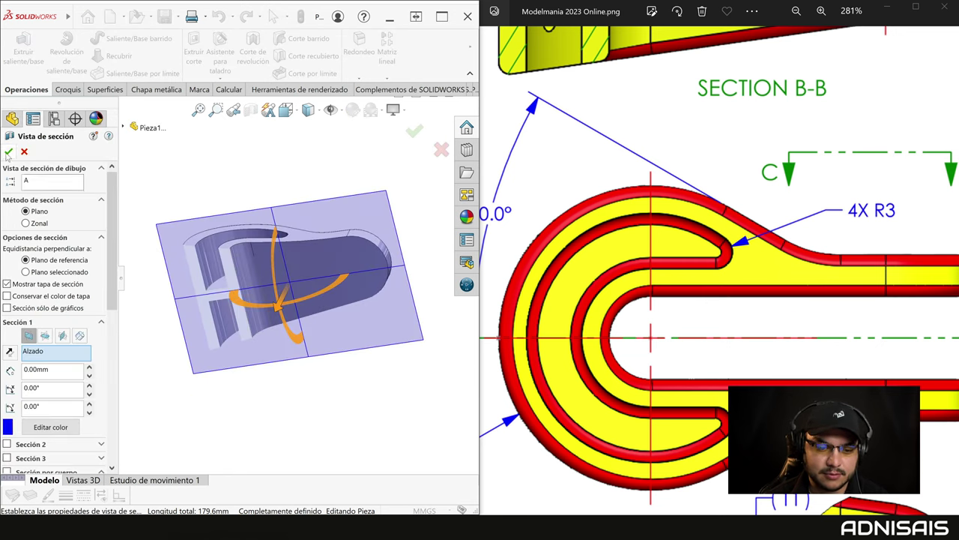
{"action": "left_click", "coordinate": [8, 152]}
{"action": "scroll", "coordinate": [724, 201], "scroll_direction": "down", "scroll_amount": 2}
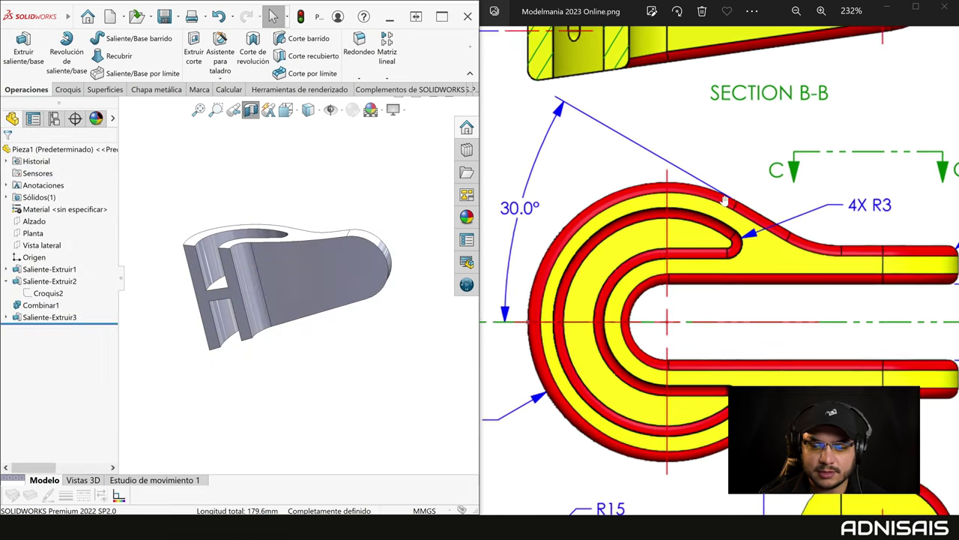
{"action": "scroll", "coordinate": [724, 200], "scroll_direction": "down", "scroll_amount": 3}
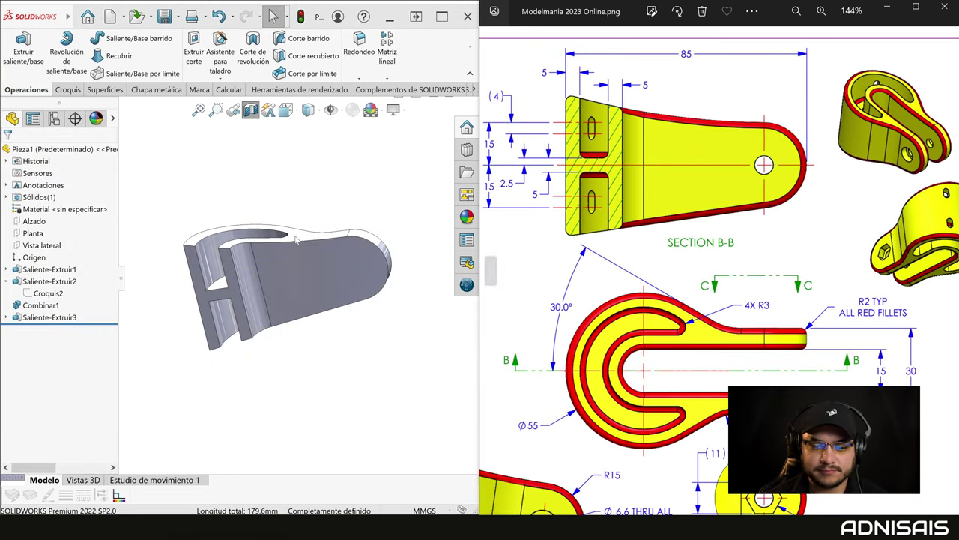
Step: Turn off Section View, then delete Saliente-Extruir3 and Croquis3, confirming each deletion
{"action": "left_click", "coordinate": [278, 183]}
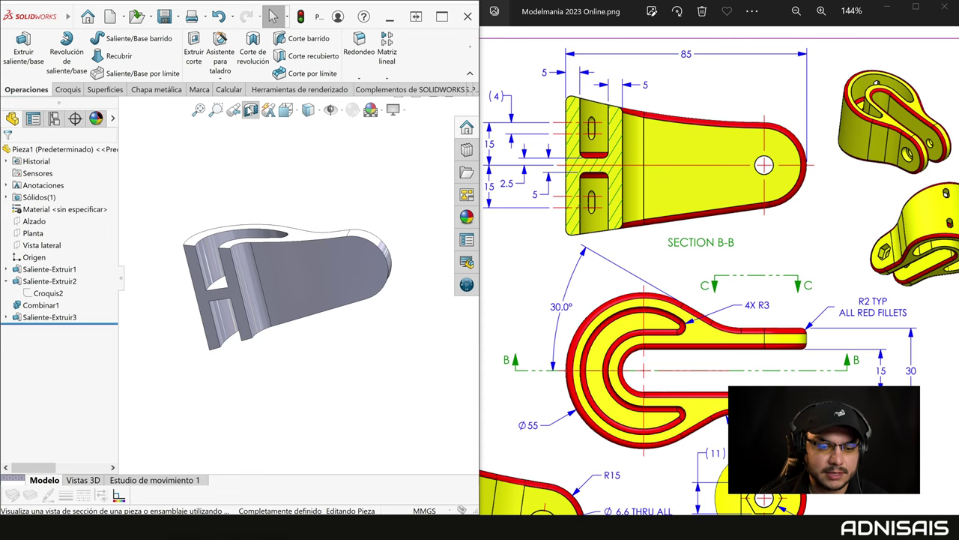
{"action": "left_click", "coordinate": [250, 110]}
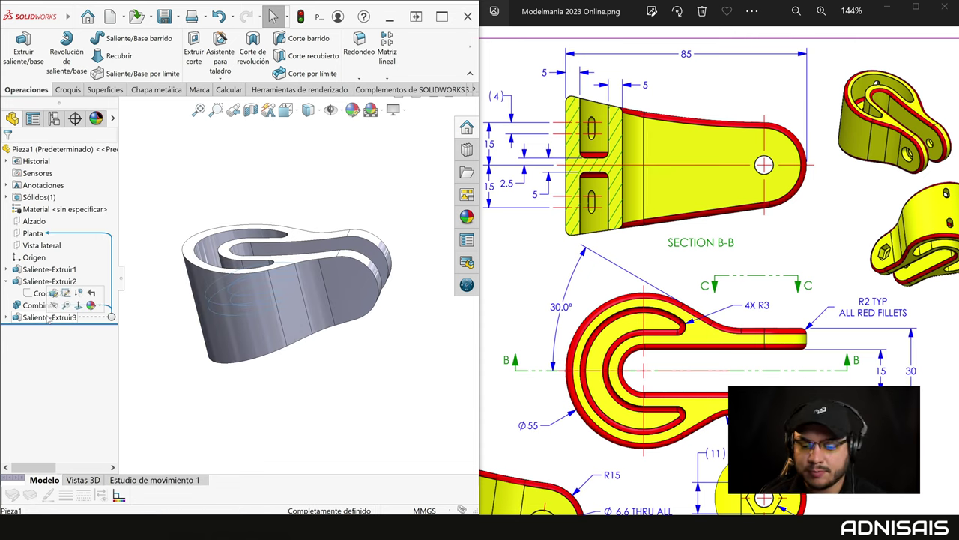
{"action": "key", "text": "Delete"}
{"action": "key", "text": "Return"}
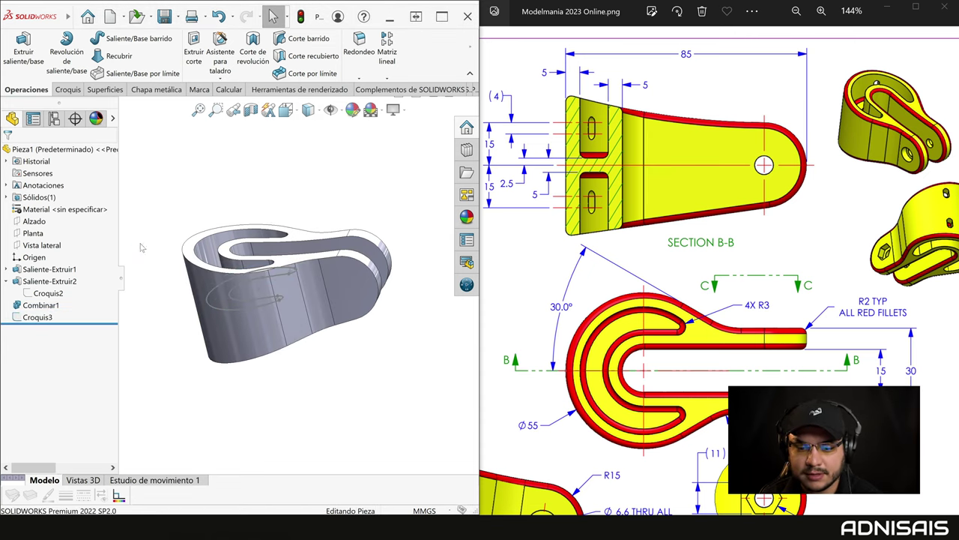
{"action": "left_click", "coordinate": [41, 317]}
{"action": "key", "text": "Delete"}
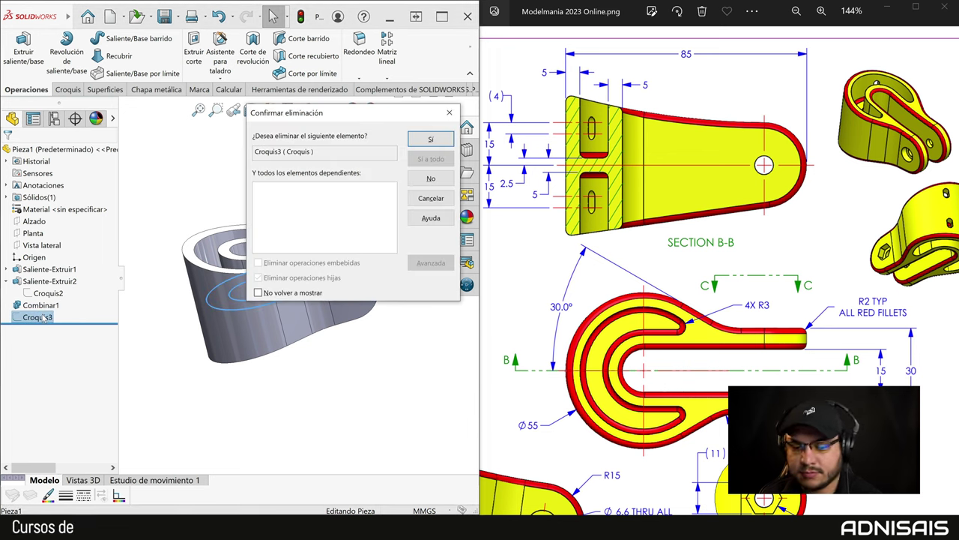
{"action": "key", "text": "Return"}
{"action": "left_click", "coordinate": [48, 293]}
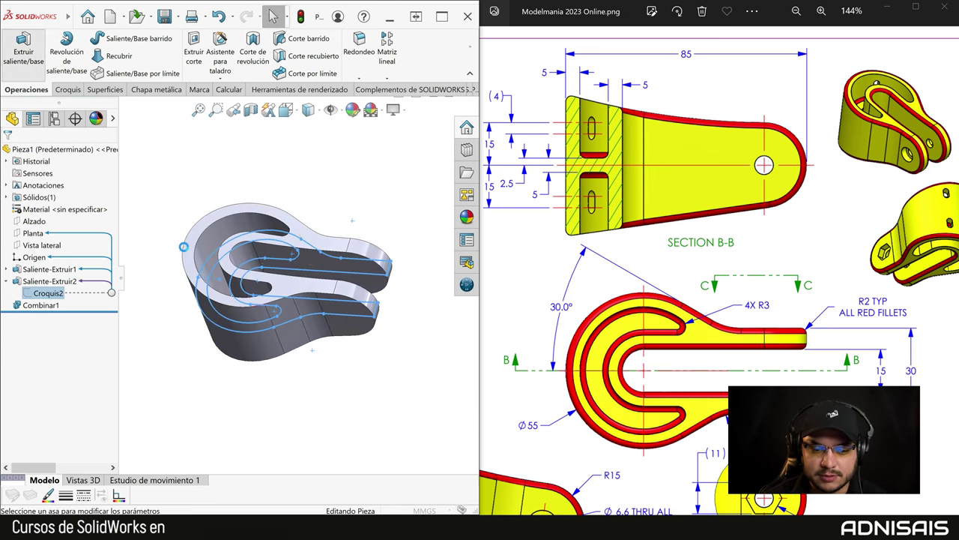
Step: Extrude a single region of Croquis2 5 mm mid-plane to create Saliente-Extruir4
{"action": "left_click", "coordinate": [23, 46]}
{"action": "left_click", "coordinate": [75, 325]}
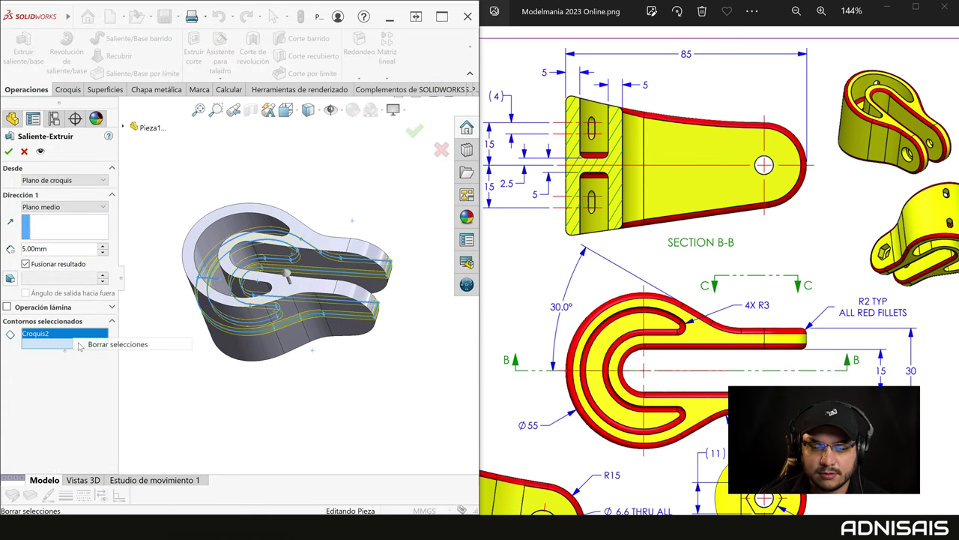
{"action": "left_click", "coordinate": [232, 298]}
{"action": "middle_click_drag", "start_coordinate": [232, 298], "coordinate": [303, 192]}
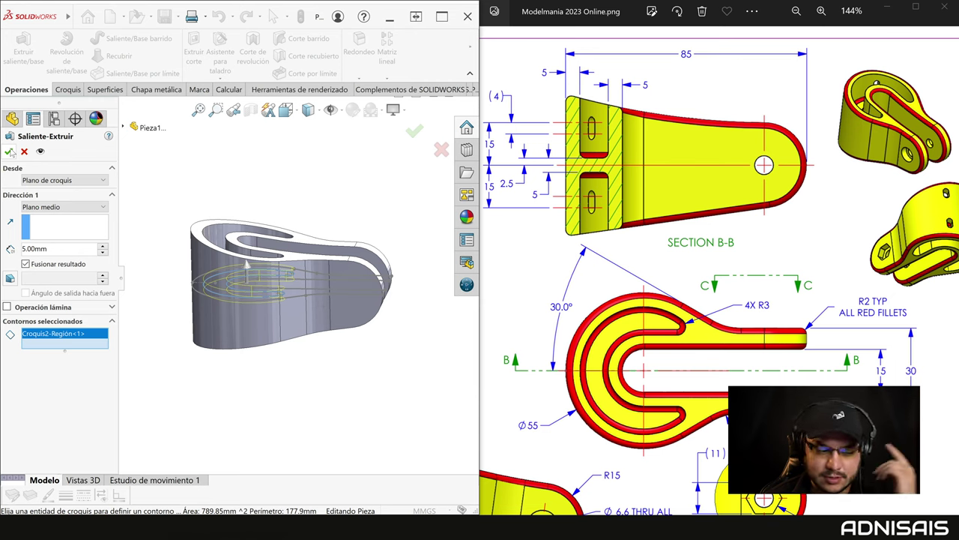
{"action": "left_click", "coordinate": [9, 152]}
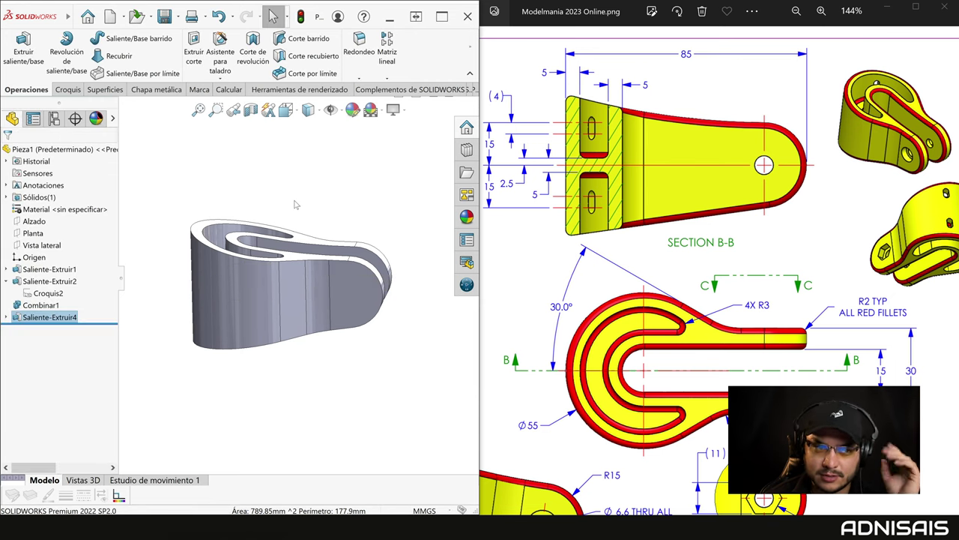
{"action": "mouse_move", "coordinate": [311, 219]}
{"action": "middle_mouse_down"}
{"action": "mouse_move", "coordinate": [257, 205]}
{"action": "mouse_move", "coordinate": [240, 283]}
{"action": "middle_mouse_up"}
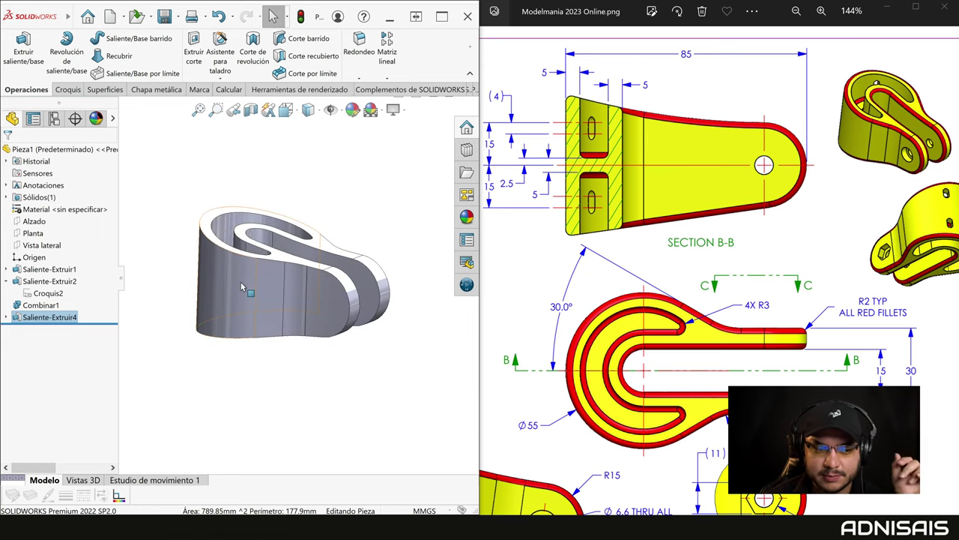
{"action": "mouse_move", "coordinate": [324, 199]}
{"action": "middle_mouse_down"}
{"action": "mouse_move", "coordinate": [365, 260]}
{"action": "mouse_move", "coordinate": [346, 210]}
{"action": "mouse_move", "coordinate": [353, 229]}
{"action": "middle_mouse_up"}
{"action": "left_click_drag", "start_coordinate": [637, 497], "coordinate": [698, 375]}
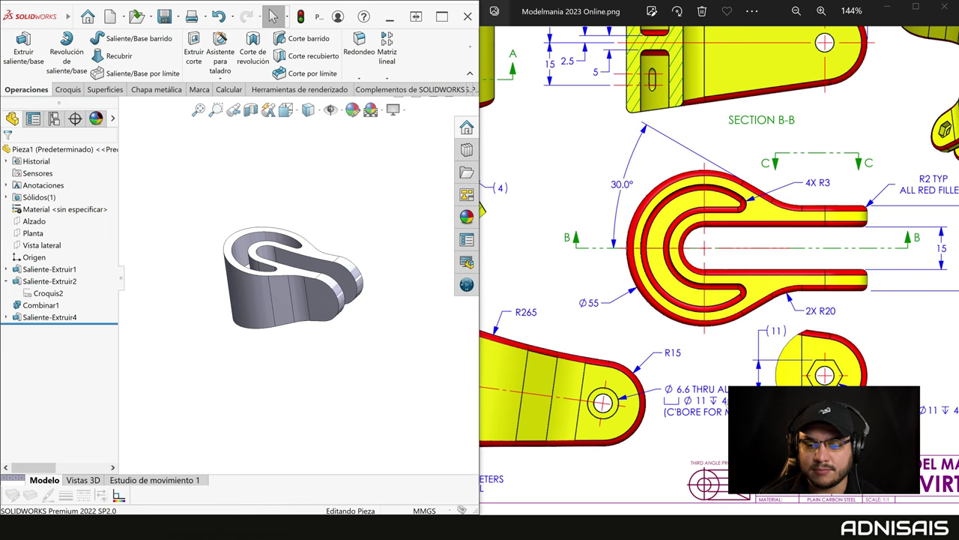
{"action": "left_click_drag", "start_coordinate": [753, 309], "coordinate": [738, 308]}
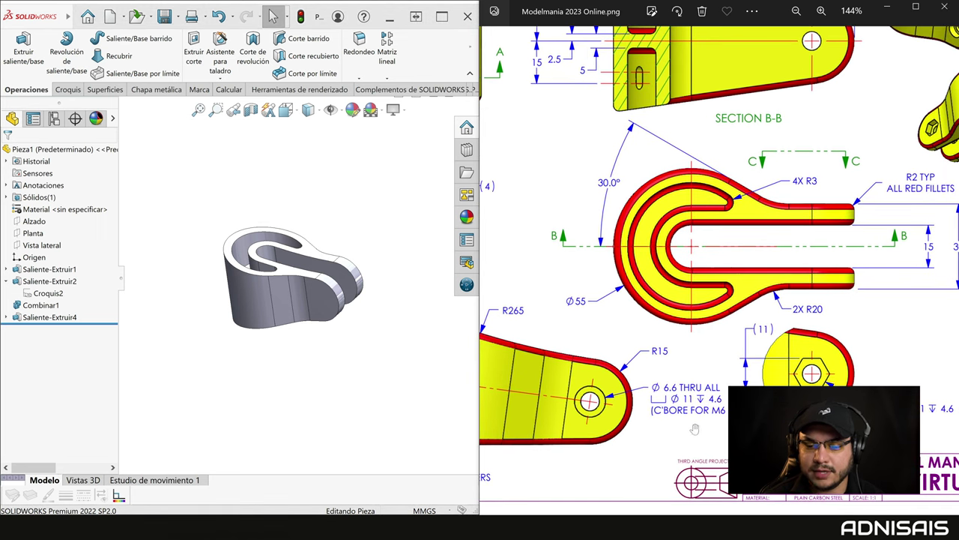
{"action": "mouse_move", "coordinate": [677, 418]}
{"action": "left_mouse_down"}
{"action": "mouse_move", "coordinate": [688, 417]}
{"action": "mouse_move", "coordinate": [633, 417]}
{"action": "left_mouse_up"}
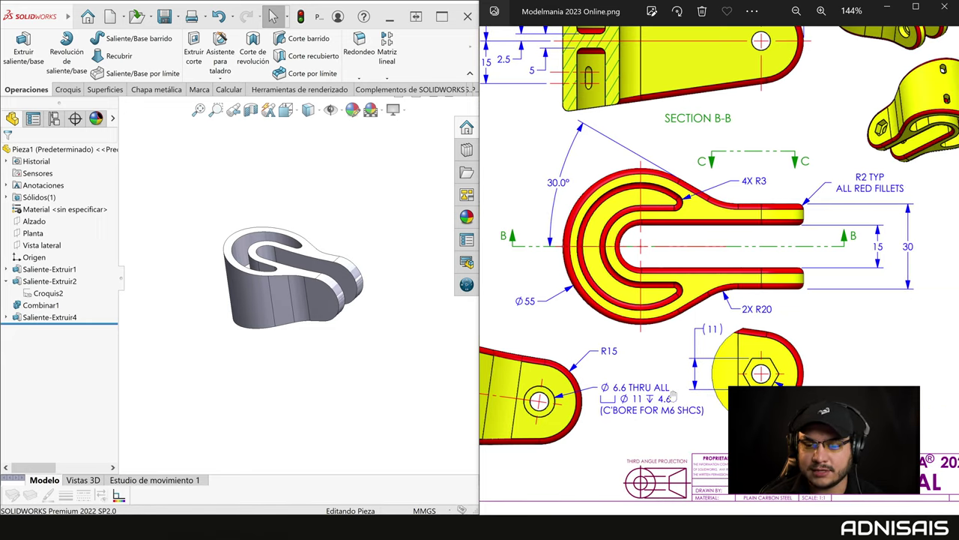
{"action": "left_click_drag", "start_coordinate": [672, 397], "coordinate": [664, 398]}
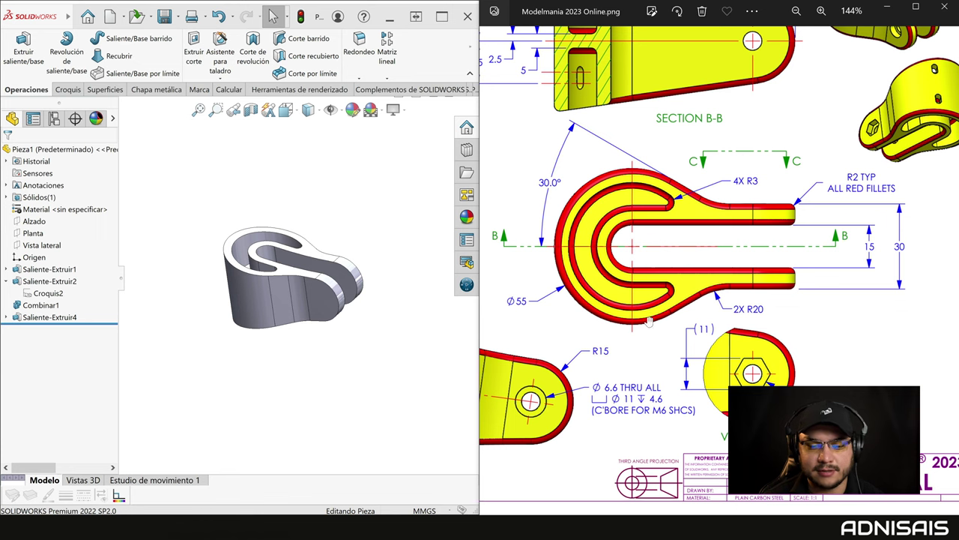
{"action": "scroll", "coordinate": [649, 323], "scroll_direction": "down", "scroll_amount": 1}
{"action": "scroll", "coordinate": [634, 443], "scroll_direction": "down", "scroll_amount": 1}
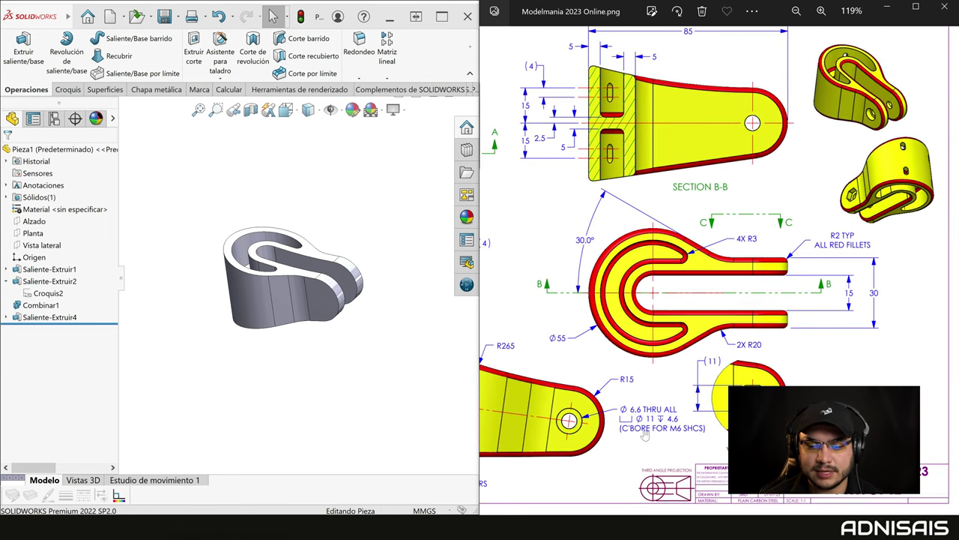
{"action": "mouse_move", "coordinate": [626, 327]}
{"action": "left_mouse_down"}
{"action": "mouse_move", "coordinate": [662, 327]}
{"action": "mouse_move", "coordinate": [625, 328]}
{"action": "left_mouse_up"}
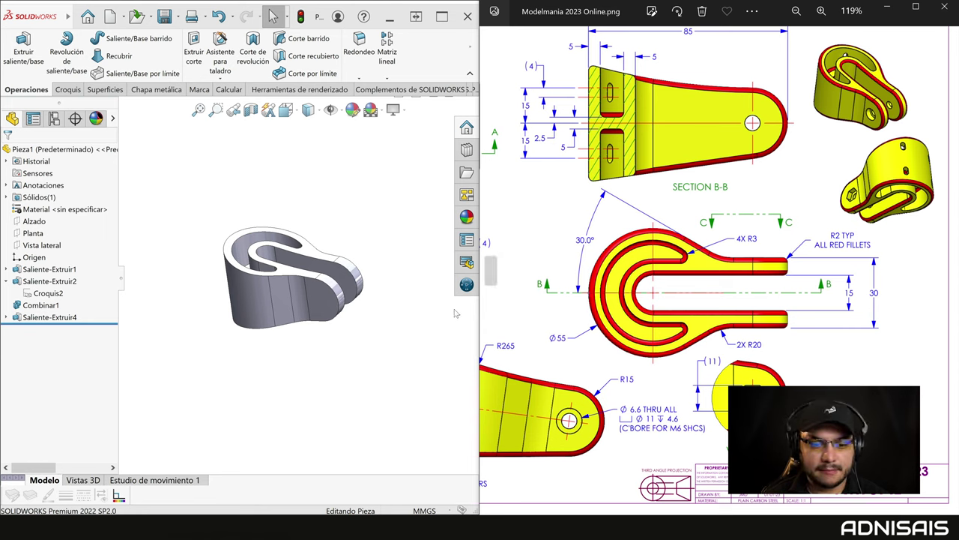
{"action": "left_click", "coordinate": [368, 261]}
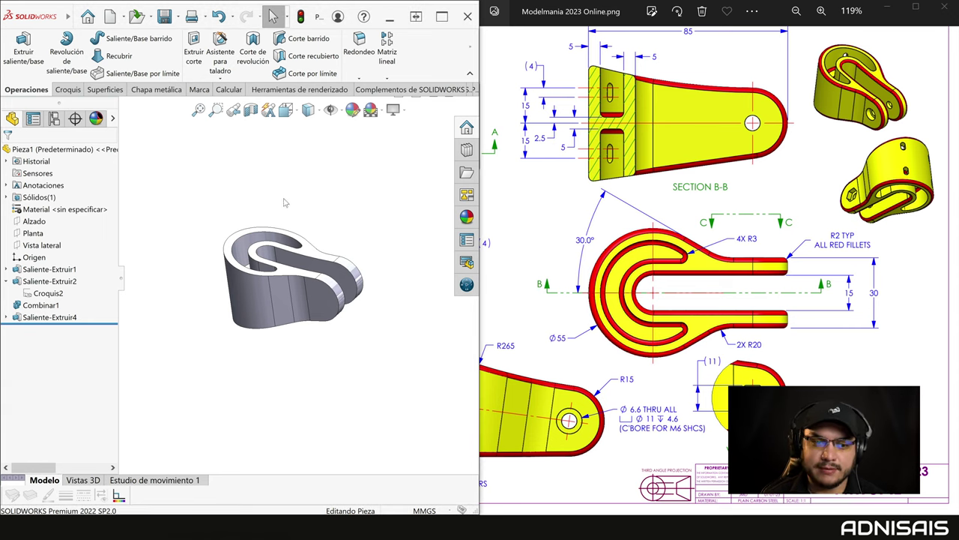
{"action": "left_click", "coordinate": [218, 57]}
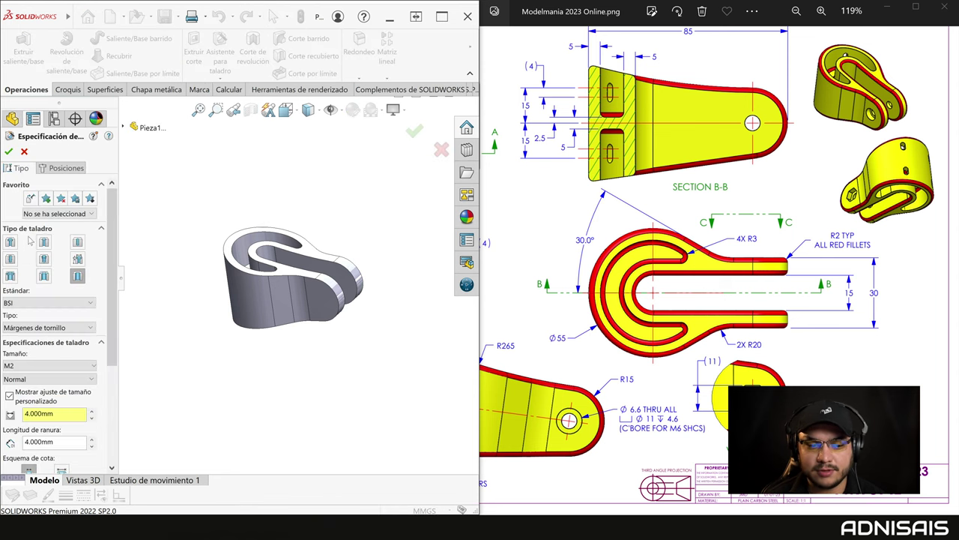
Step: Make the hole a Counterbore type with custom sizing and the Ansi Metric standard
{"action": "left_click", "coordinate": [10, 242]}
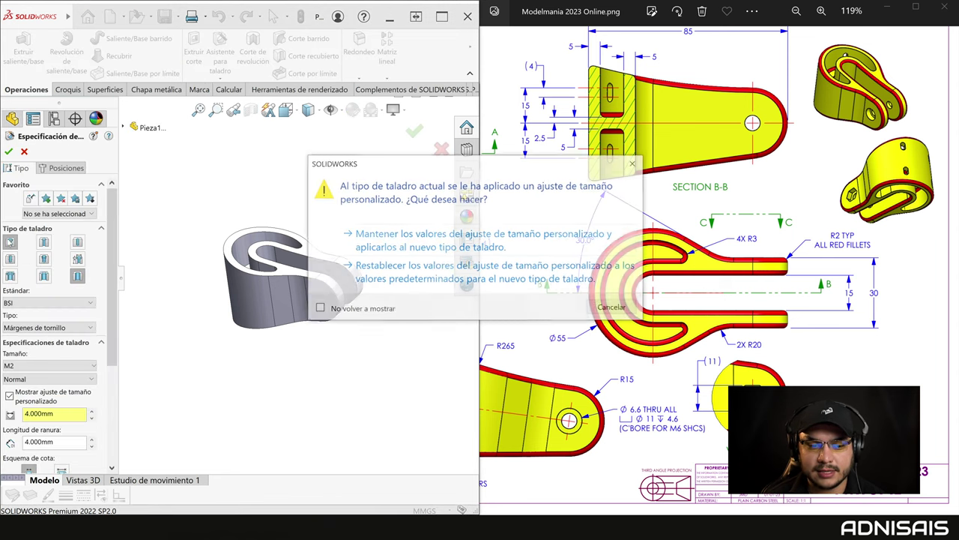
{"action": "left_click", "coordinate": [402, 246]}
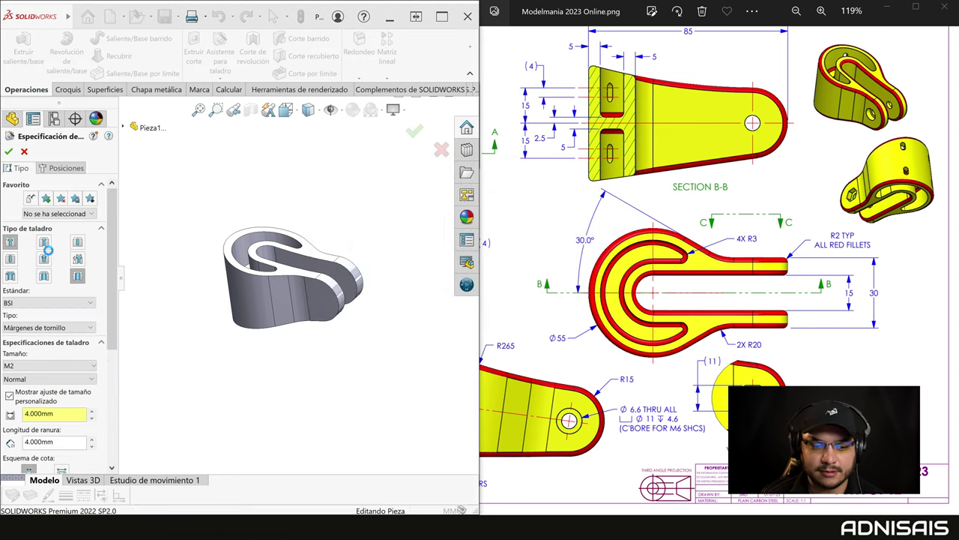
{"action": "left_click", "coordinate": [33, 304]}
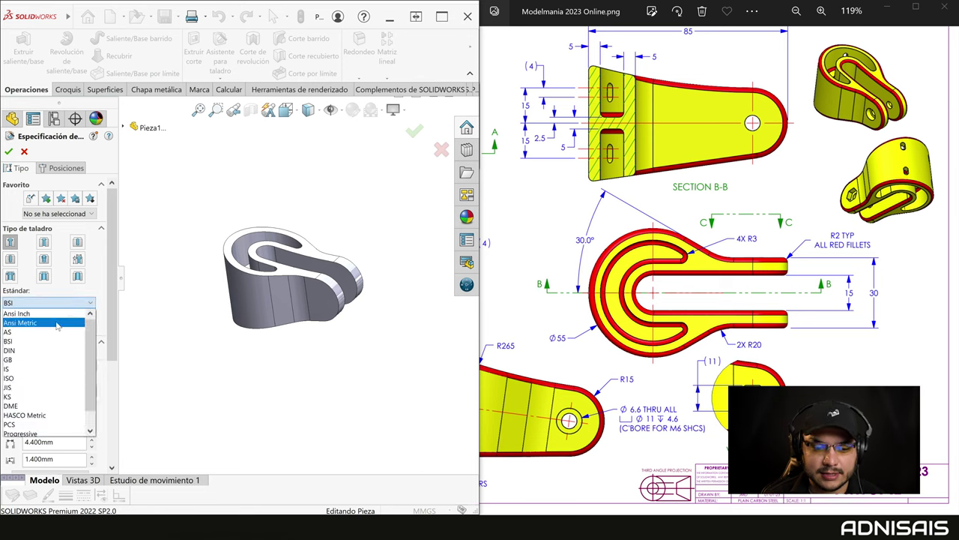
{"action": "left_click", "coordinate": [56, 323]}
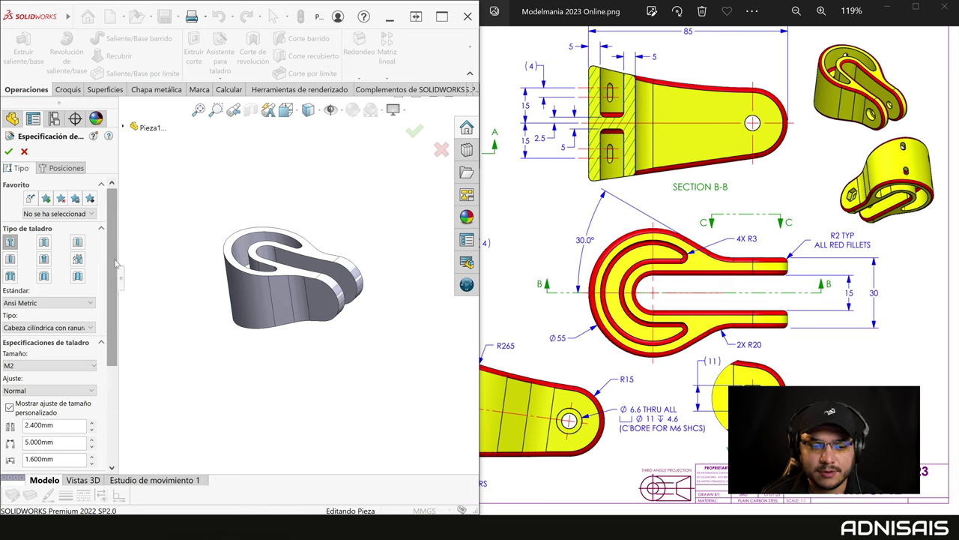
Step: Set hole diameter 6.6 mm, counterbore diameter 11 mm and counterbore depth 4.6 mm
{"action": "scroll", "coordinate": [45, 315], "scroll_direction": "down", "scroll_amount": 3}
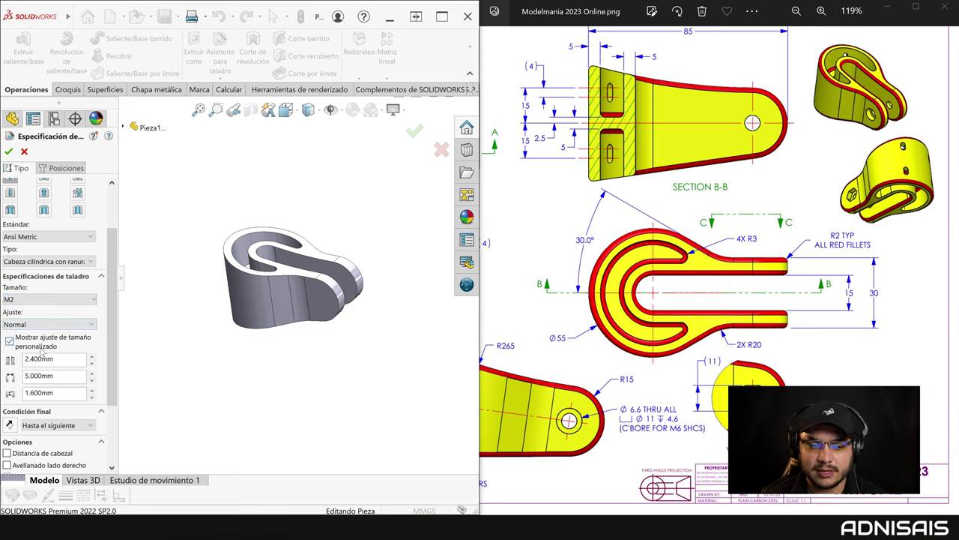
{"action": "double_click", "coordinate": [59, 361]}
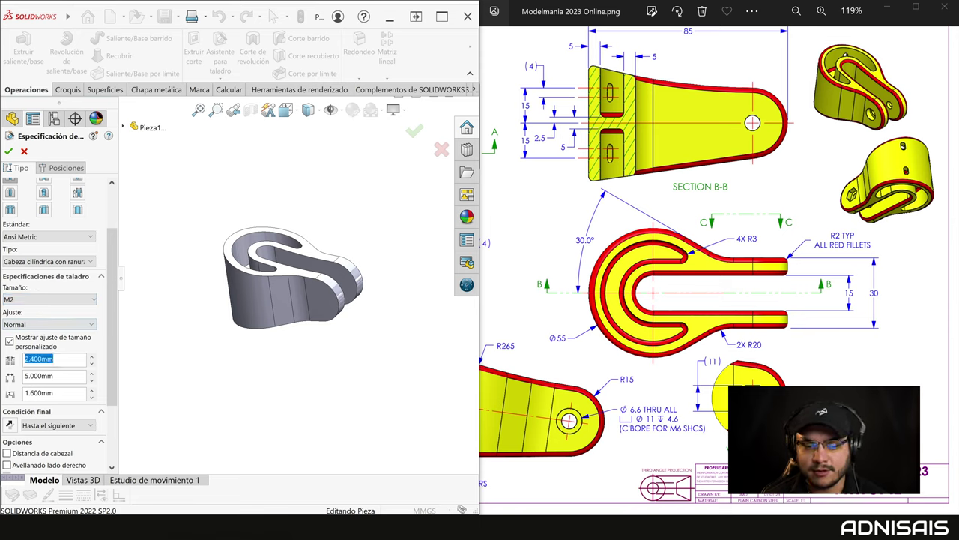
{"action": "type", "text": "6.6"}
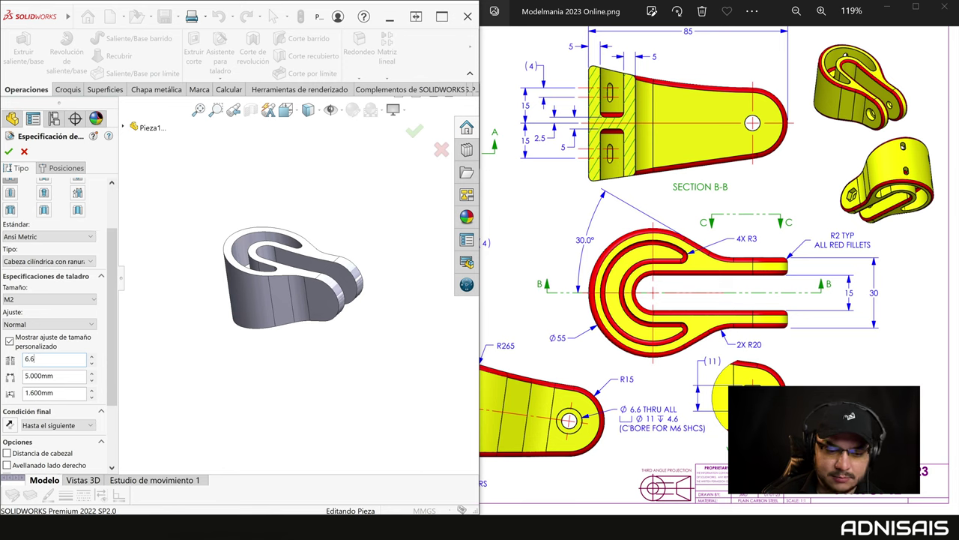
{"action": "key", "text": "Return"}
{"action": "double_click", "coordinate": [74, 376]}
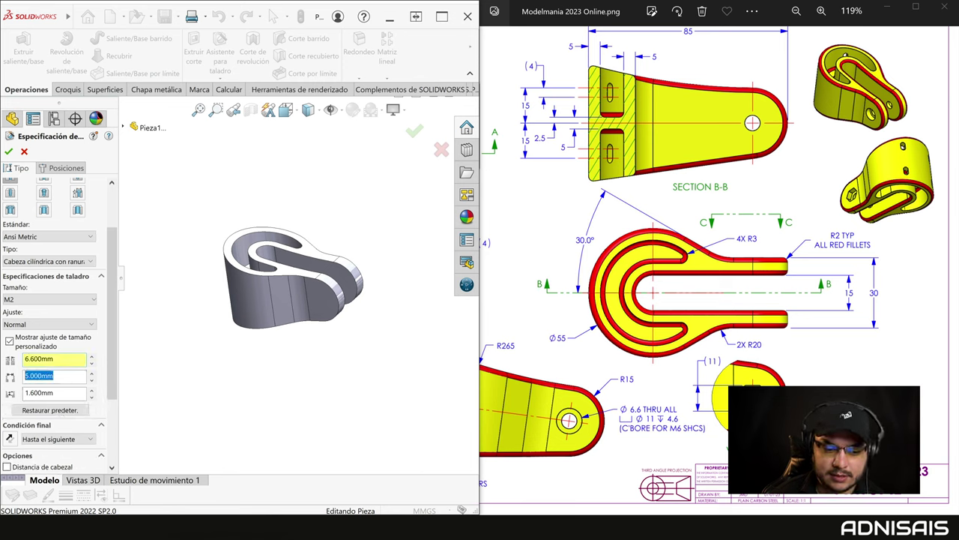
{"action": "type", "text": "11"}
{"action": "key", "text": "Return"}
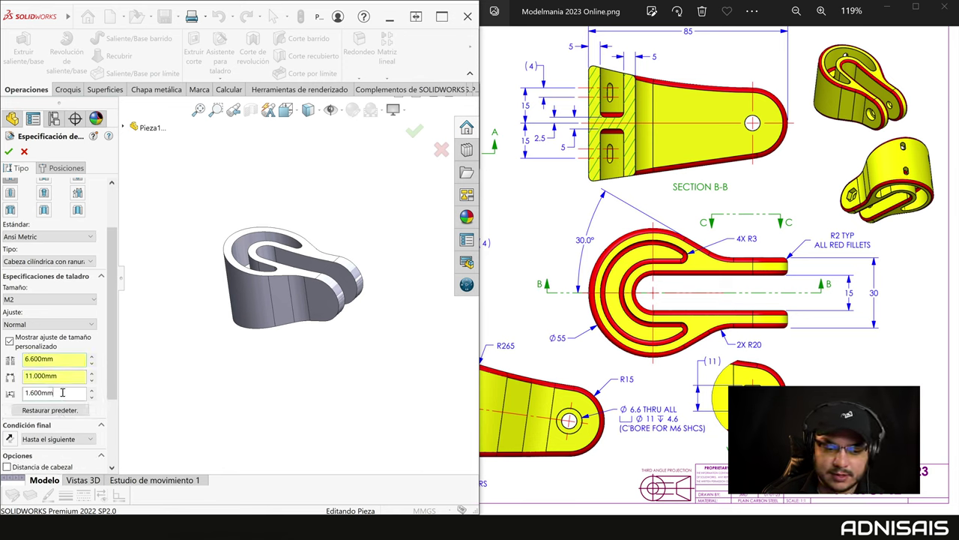
{"action": "double_click", "coordinate": [63, 393]}
{"action": "type", "text": "4.6"}
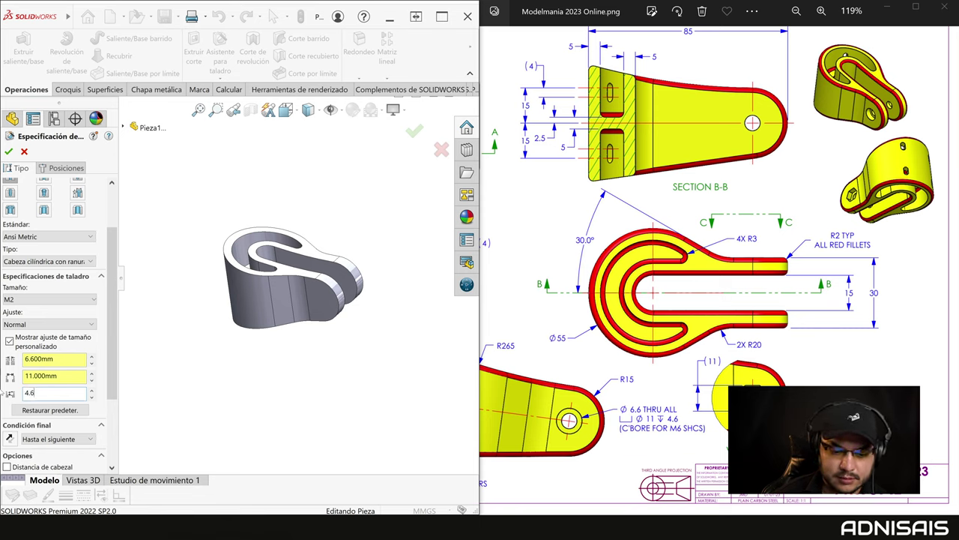
{"action": "key", "text": "Return"}
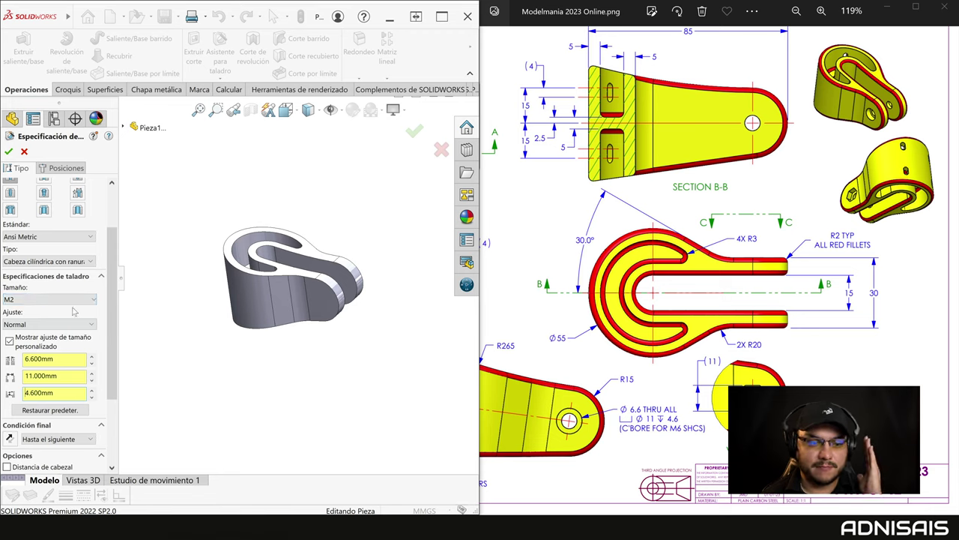
Step: Place the counterbore hole at the arc centre of the rounded end and finish it
{"action": "left_click", "coordinate": [65, 168]}
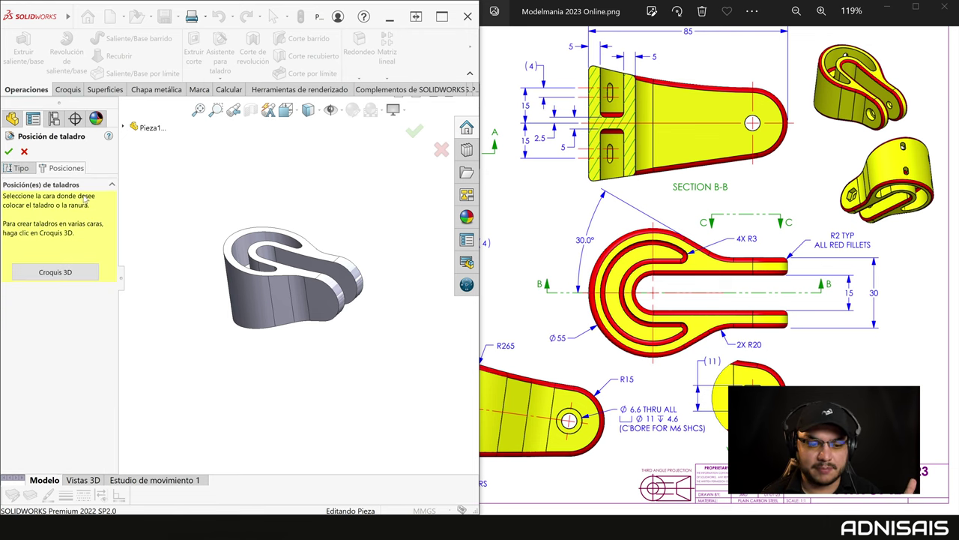
{"action": "left_click", "coordinate": [319, 308]}
{"action": "scroll", "coordinate": [349, 300], "scroll_direction": "down", "scroll_amount": 3}
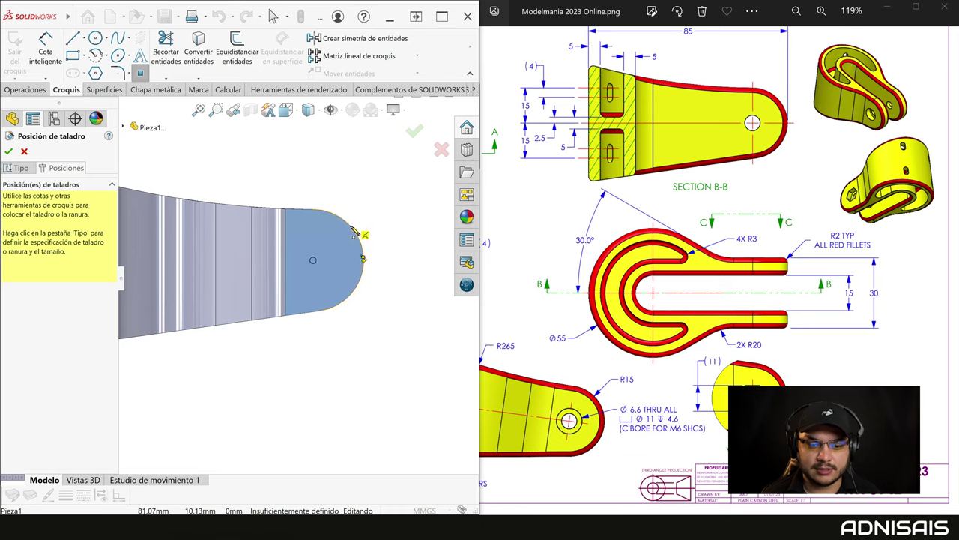
{"action": "left_click", "coordinate": [313, 260]}
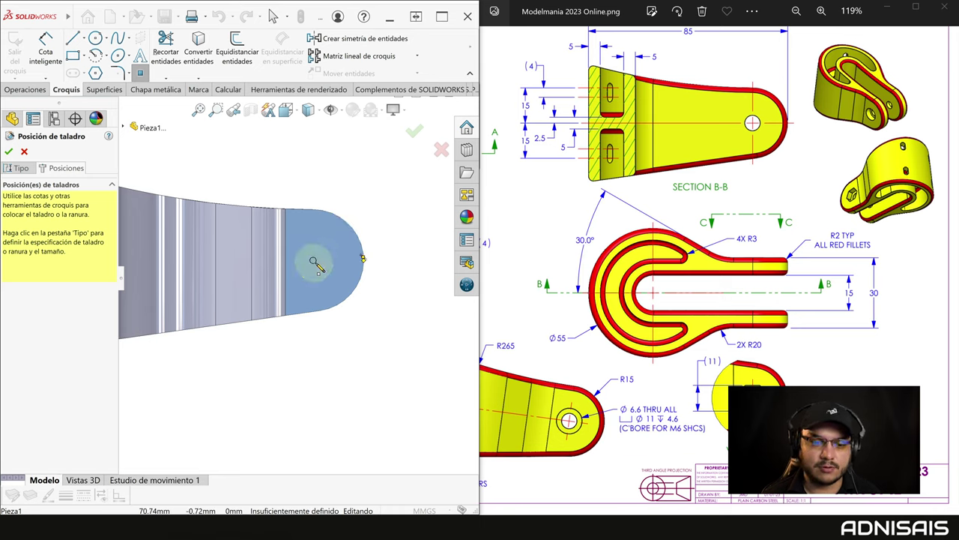
{"action": "left_click", "coordinate": [314, 260]}
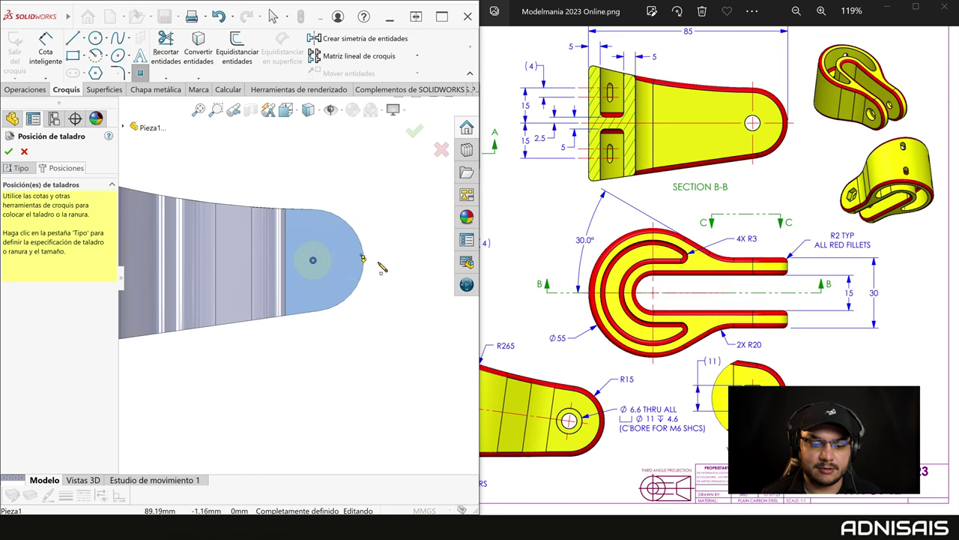
{"action": "key", "text": "Escape"}
{"action": "key", "text": "Return"}
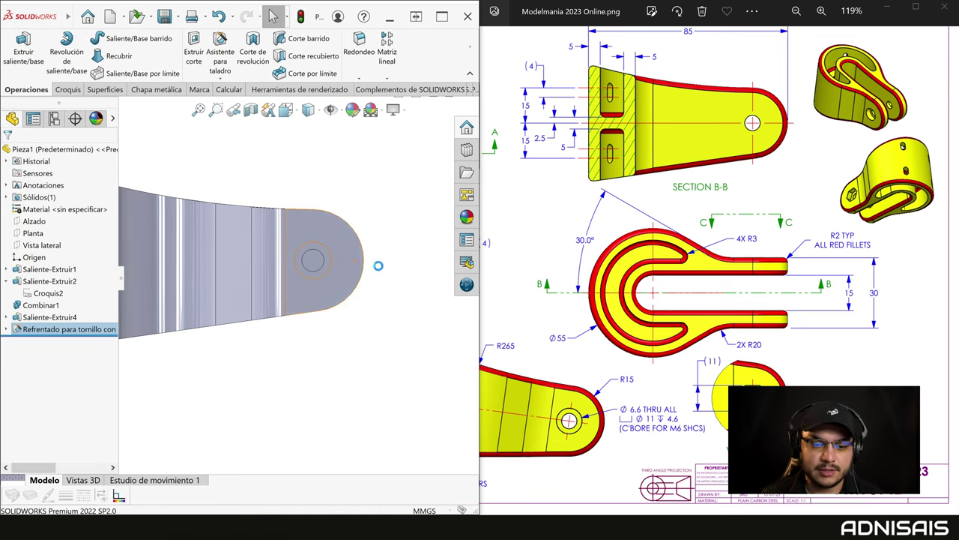
{"action": "left_click", "coordinate": [60, 329]}
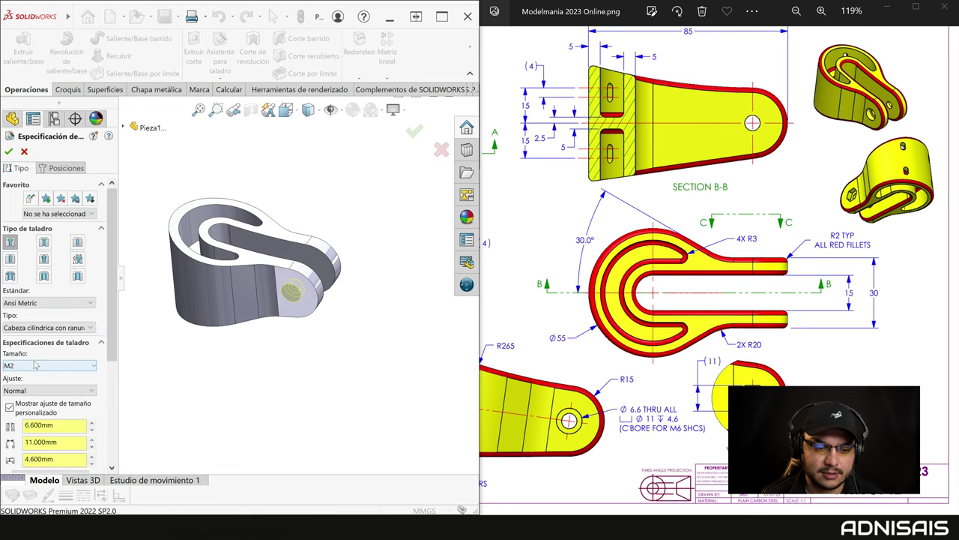
Step: Change the counterbore hole's end condition from Up To Next to Through All (Por todo)
{"action": "scroll", "coordinate": [113, 359], "scroll_direction": "down", "scroll_amount": 4}
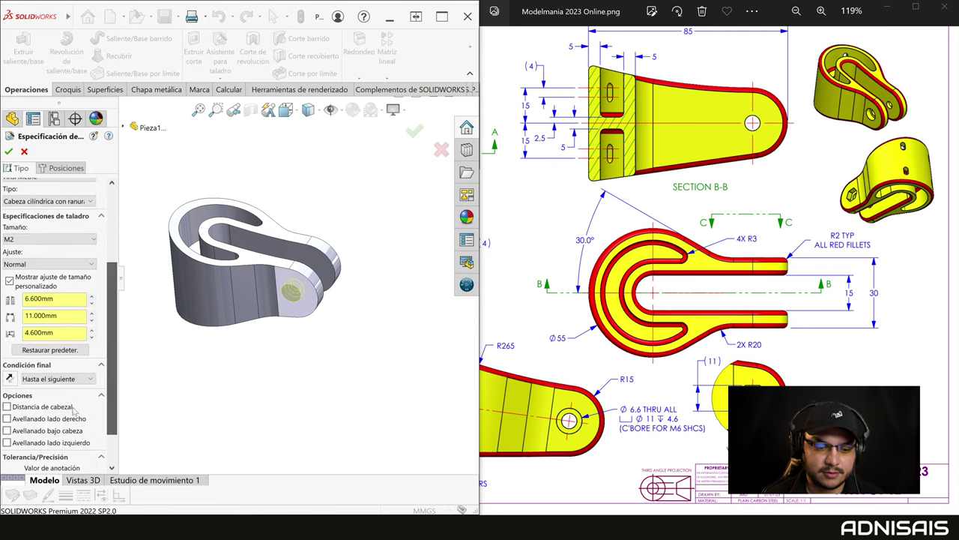
{"action": "left_click", "coordinate": [59, 380]}
{"action": "left_click", "coordinate": [45, 396]}
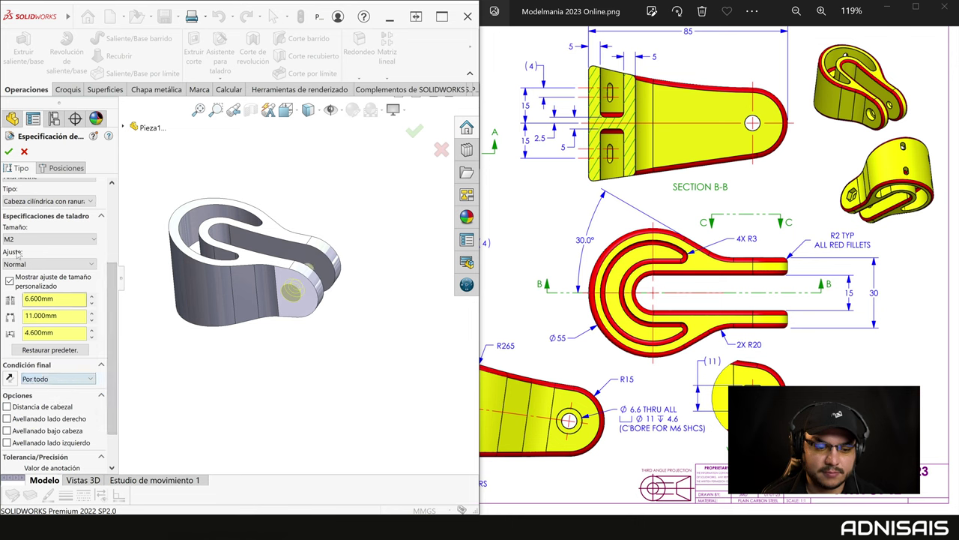
{"action": "left_click", "coordinate": [11, 152]}
{"action": "middle_click_drag", "start_coordinate": [247, 225], "coordinate": [132, 255]}
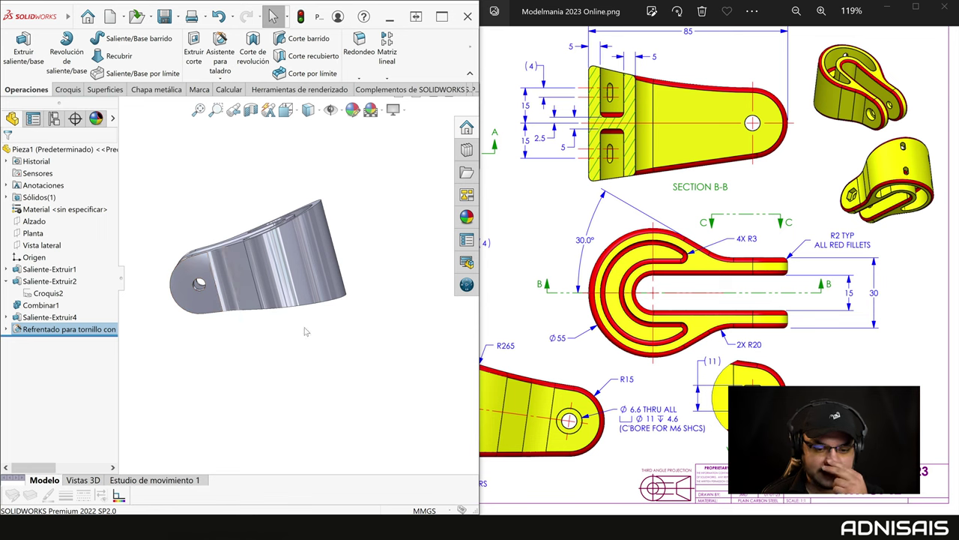
Step: Sketch a hexagon on the end face centred on the hole, with a horizontal top edge
{"action": "left_click_drag", "start_coordinate": [842, 226], "coordinate": [847, 226]}
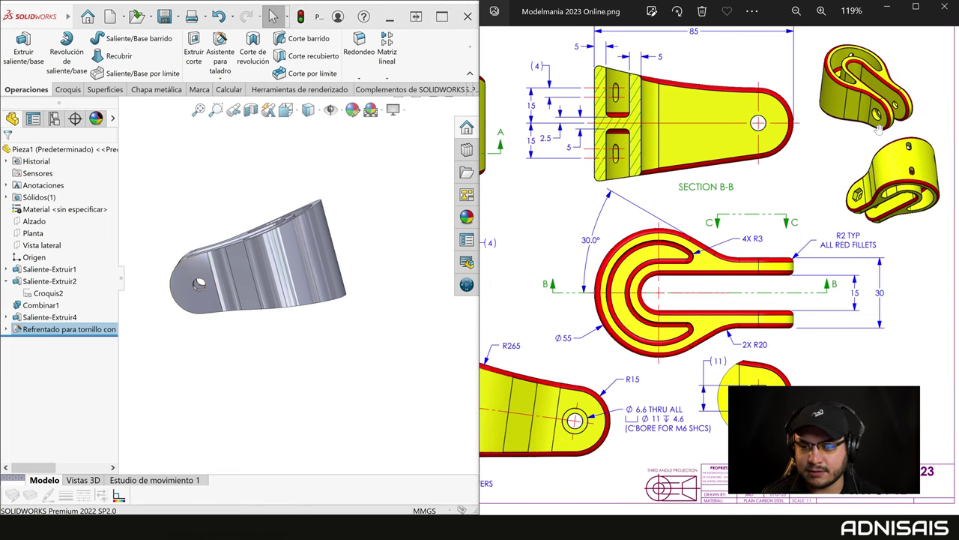
{"action": "left_click", "coordinate": [189, 288]}
{"action": "left_click", "coordinate": [215, 260]}
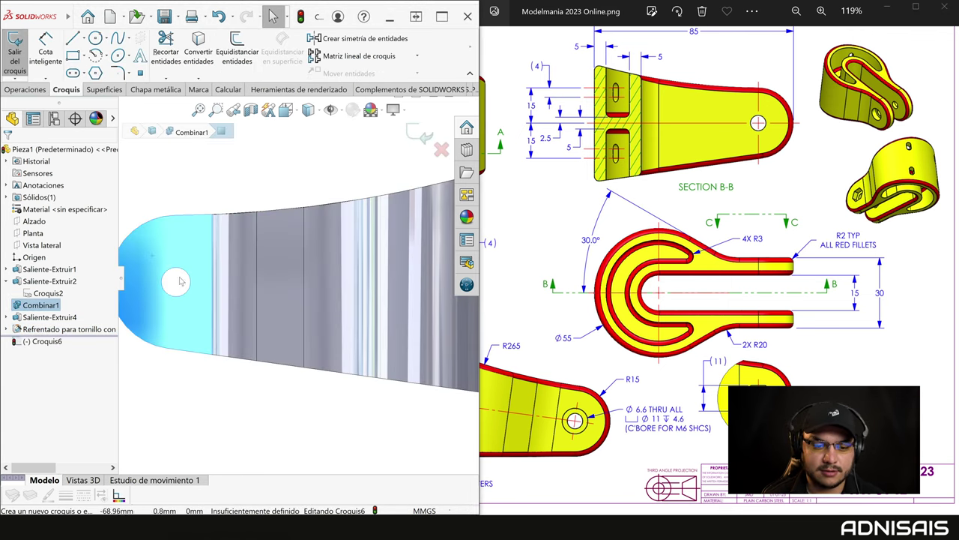
{"action": "left_click", "coordinate": [95, 73]}
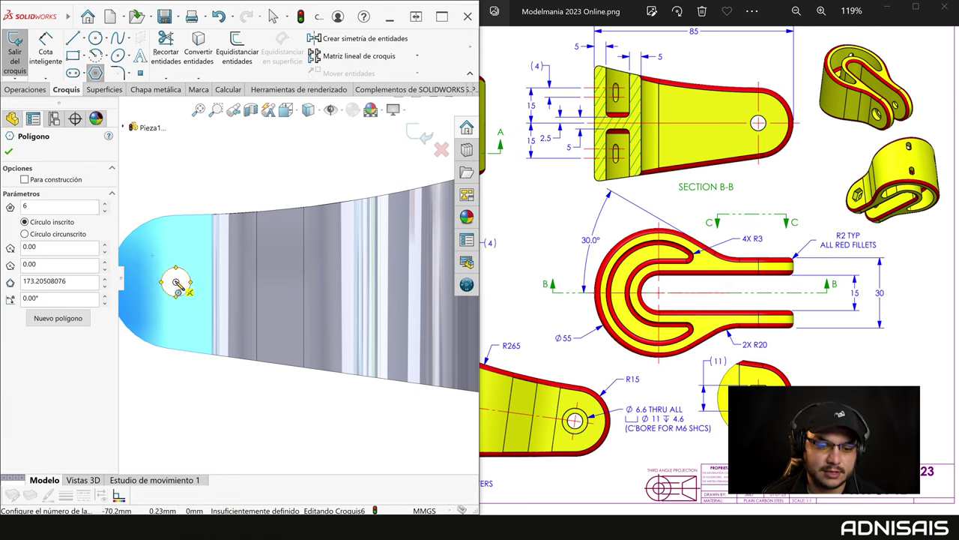
{"action": "left_click", "coordinate": [175, 282]}
{"action": "left_click", "coordinate": [194, 259]}
{"action": "key", "text": "Escape"}
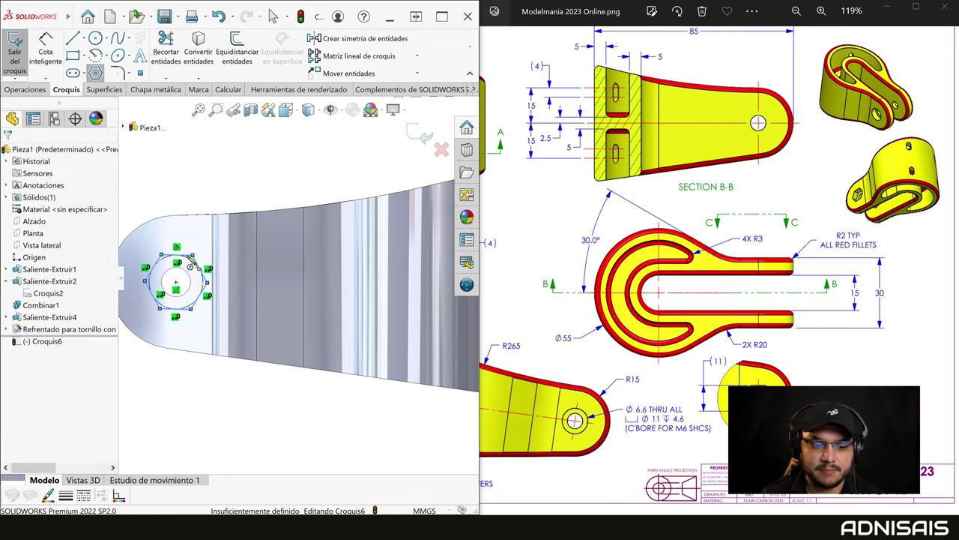
{"action": "left_click", "coordinate": [193, 259]}
{"action": "left_click", "coordinate": [206, 228]}
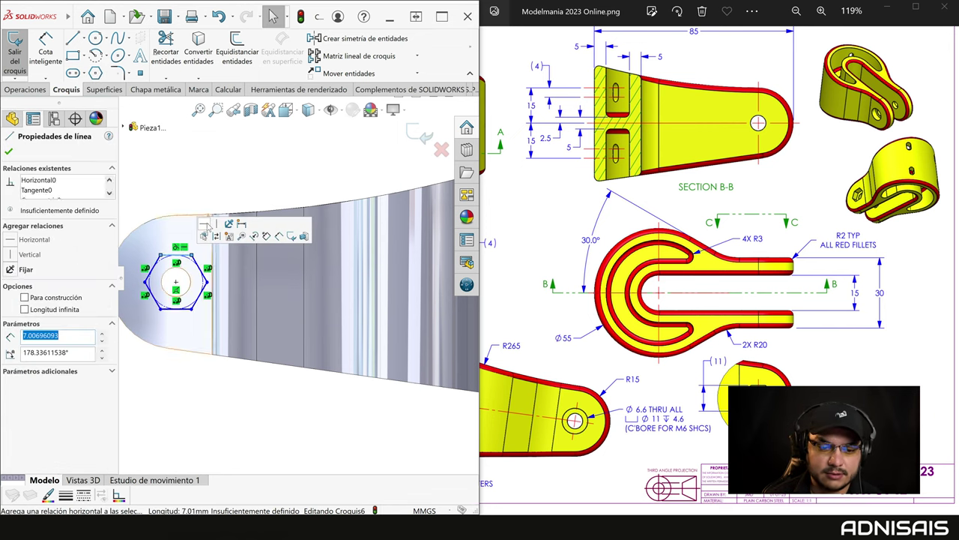
{"action": "key", "text": "Escape"}
Step: Dimension the hexagon's construction circle to Ø11 mm, fully defining Croquis6
{"action": "key", "text": "d"}
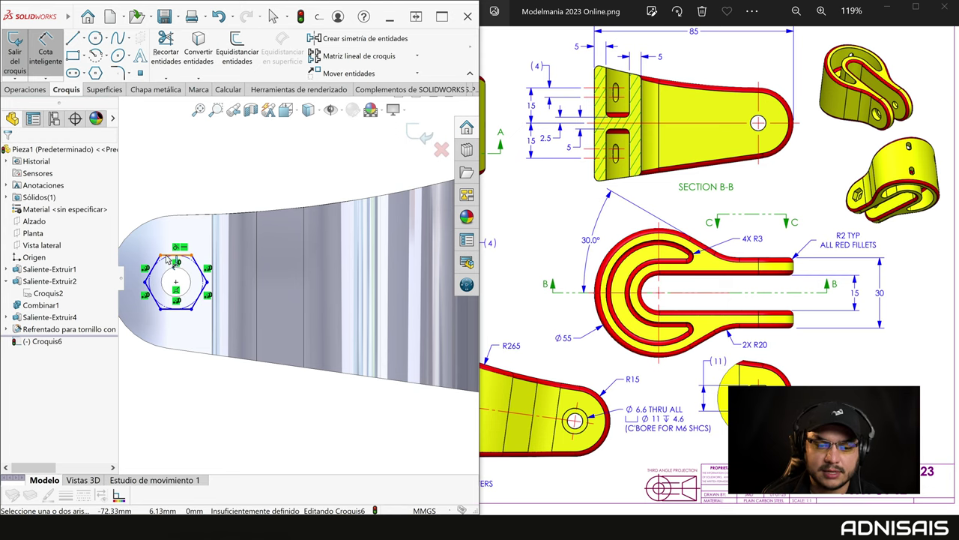
{"action": "scroll", "coordinate": [174, 317], "scroll_direction": "up", "scroll_amount": 1}
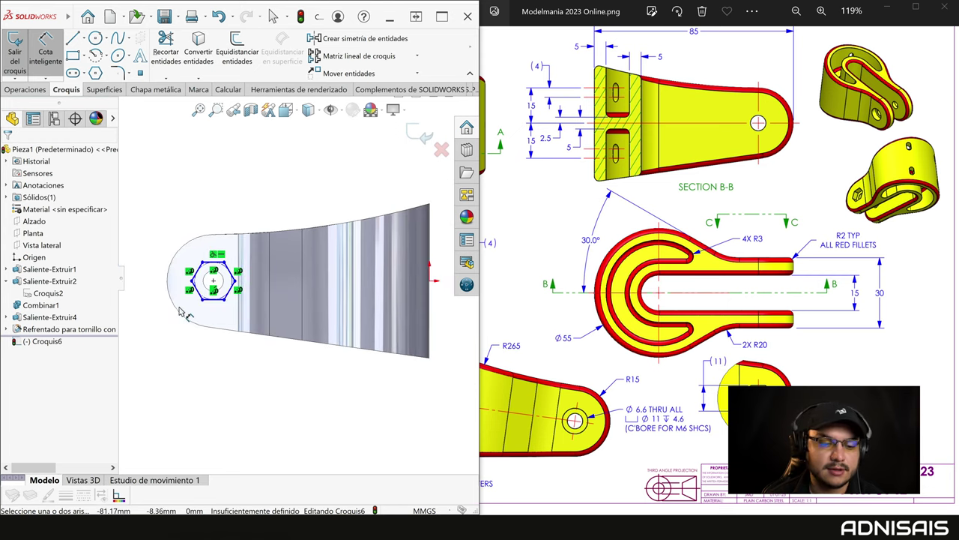
{"action": "scroll", "coordinate": [165, 308], "scroll_direction": "up", "scroll_amount": 1}
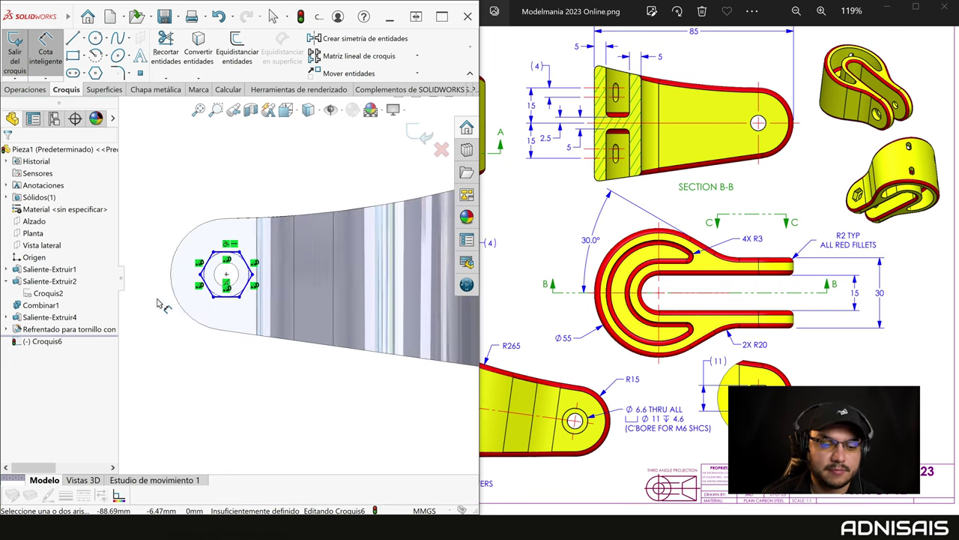
{"action": "left_click", "coordinate": [217, 298]}
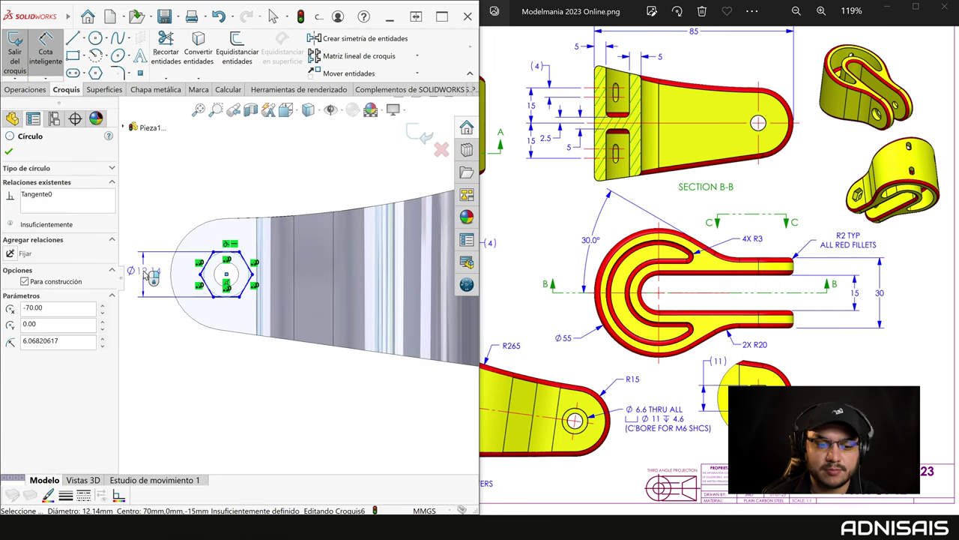
{"action": "left_click", "coordinate": [146, 276]}
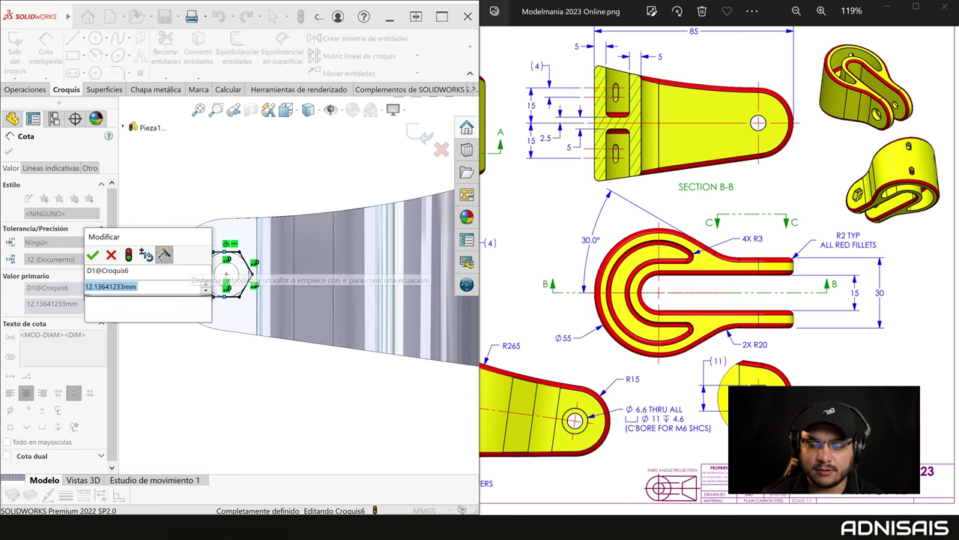
{"action": "type", "text": "11"}
{"action": "key", "text": "Return"}
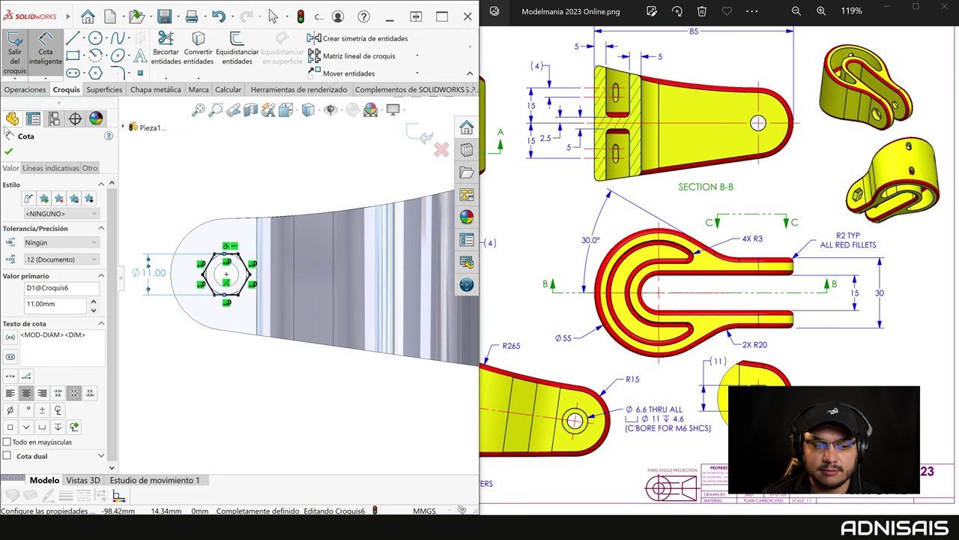
{"action": "left_click", "coordinate": [9, 151]}
{"action": "key", "text": "Escape"}
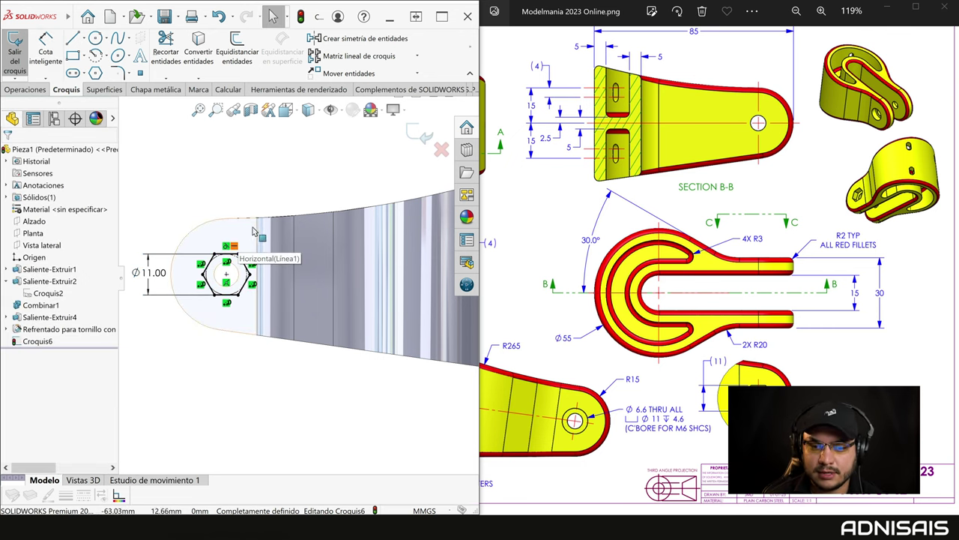
Step: Cut the hexagon sketch 4.6 mm Blind into the end face as Cortar-Extruir1
{"action": "left_click", "coordinate": [50, 92]}
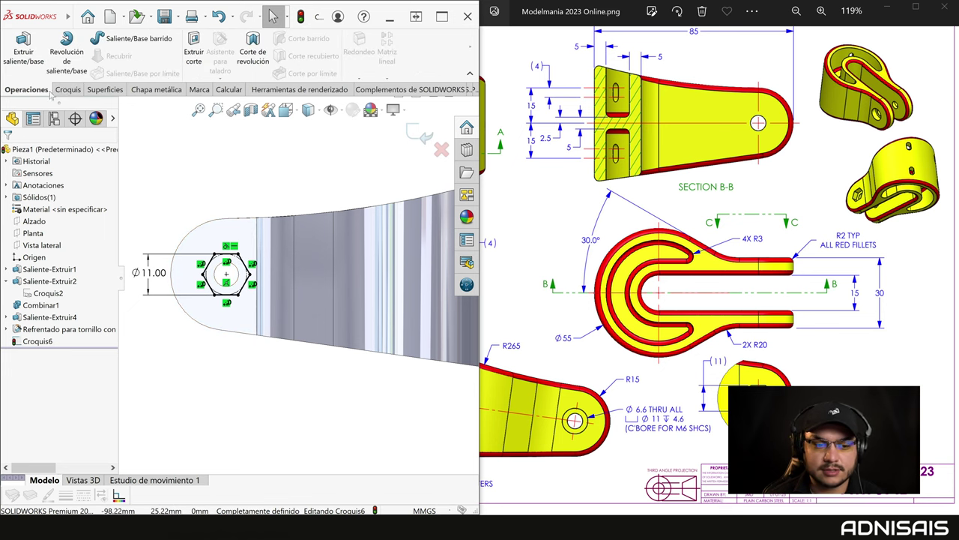
{"action": "left_click", "coordinate": [193, 57]}
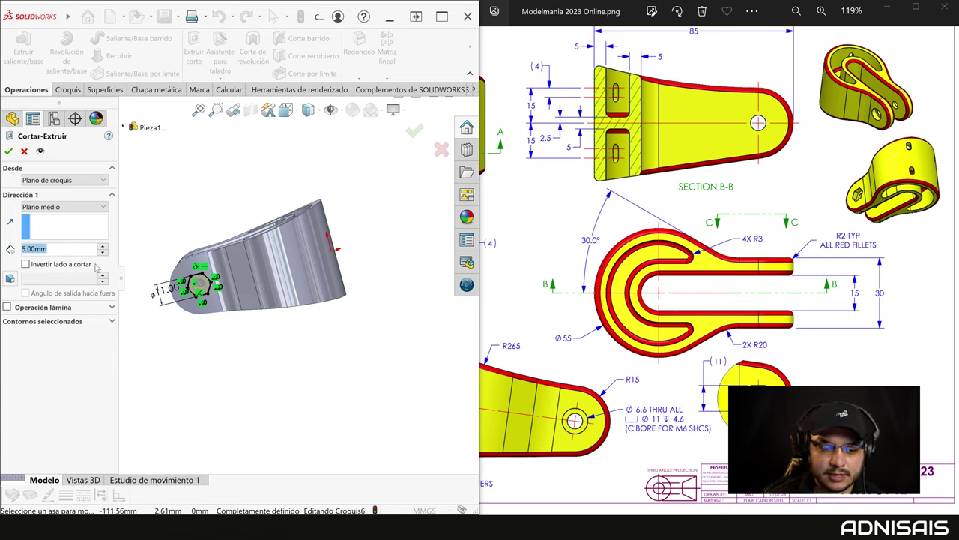
{"action": "type", "text": "4.6"}
{"action": "key", "text": "Return"}
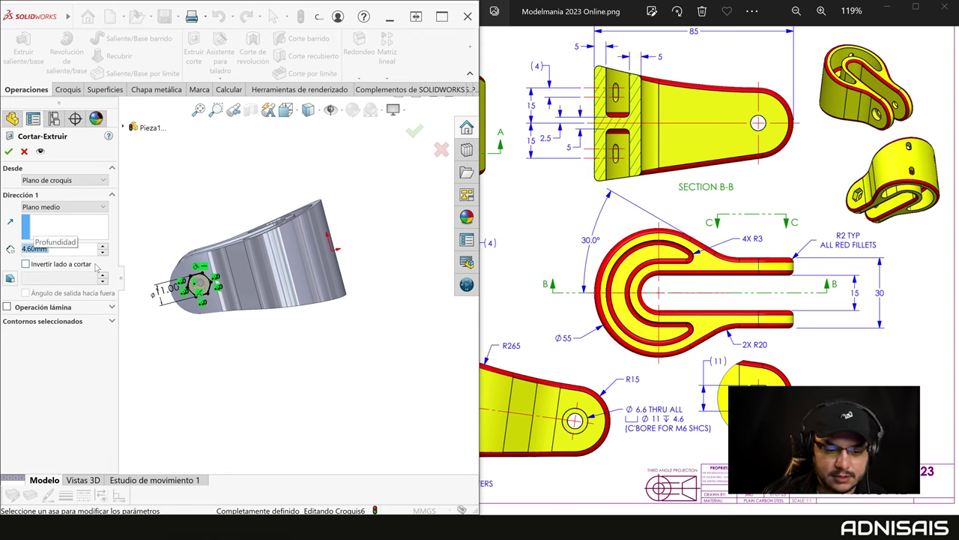
{"action": "middle_click_drag", "start_coordinate": [195, 300], "coordinate": [262, 307]}
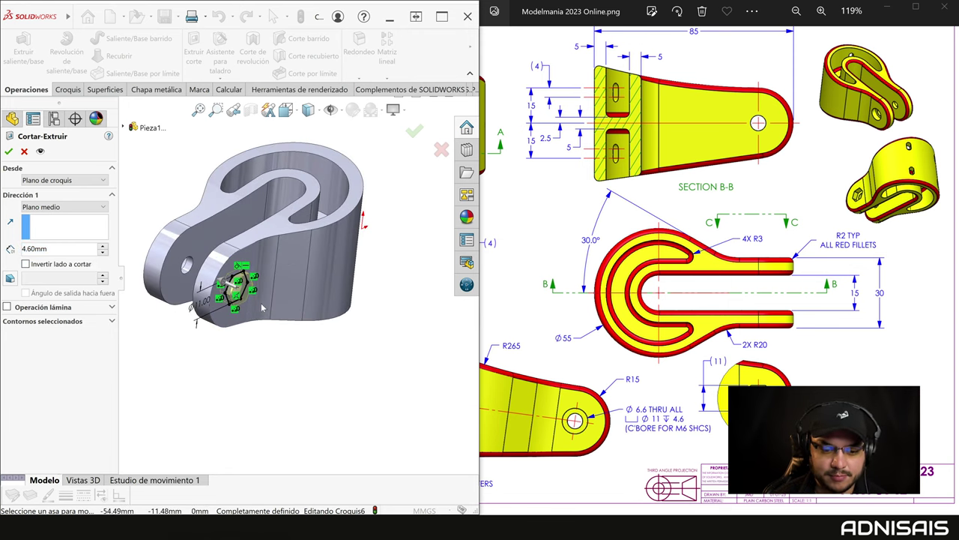
{"action": "scroll", "coordinate": [262, 308], "scroll_direction": "down", "scroll_amount": 3}
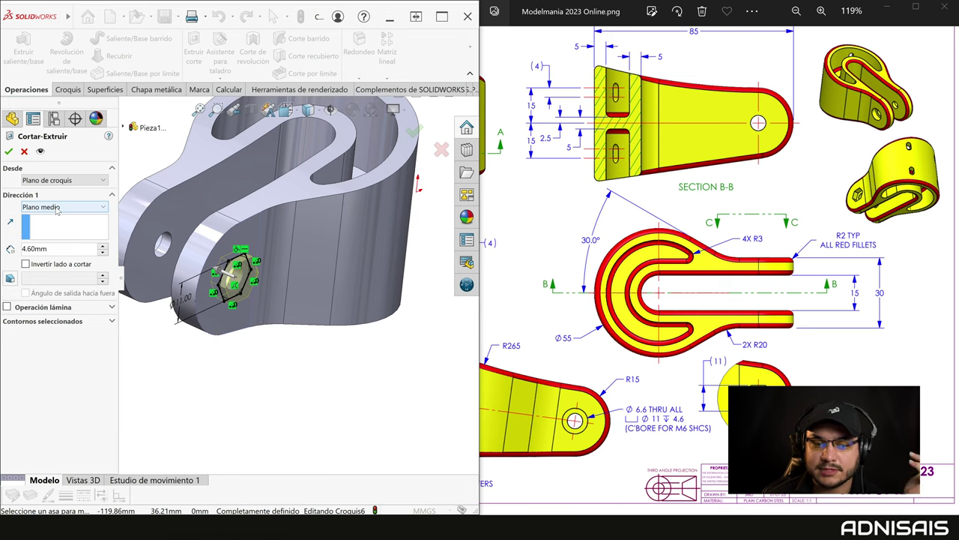
{"action": "left_click", "coordinate": [56, 209]}
{"action": "left_click", "coordinate": [57, 216]}
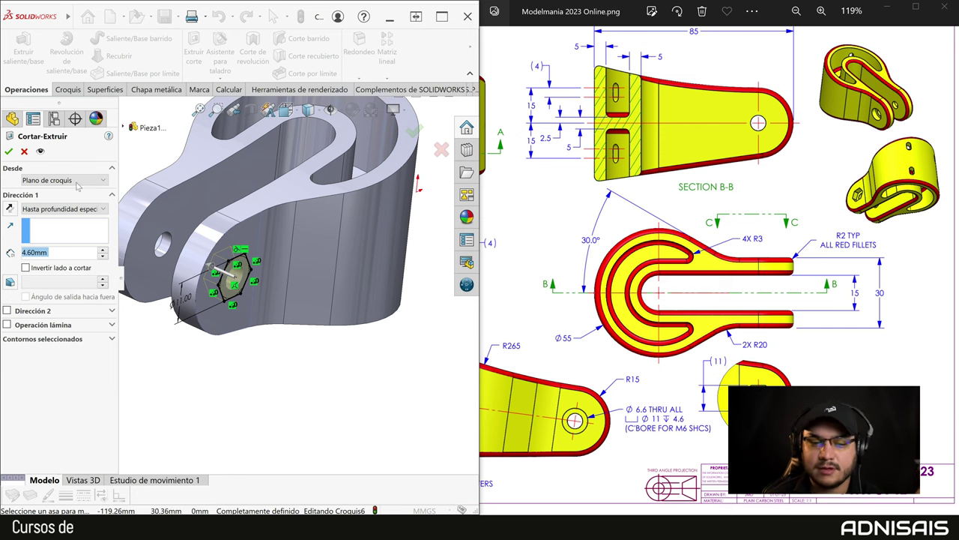
{"action": "key", "text": "Return"}
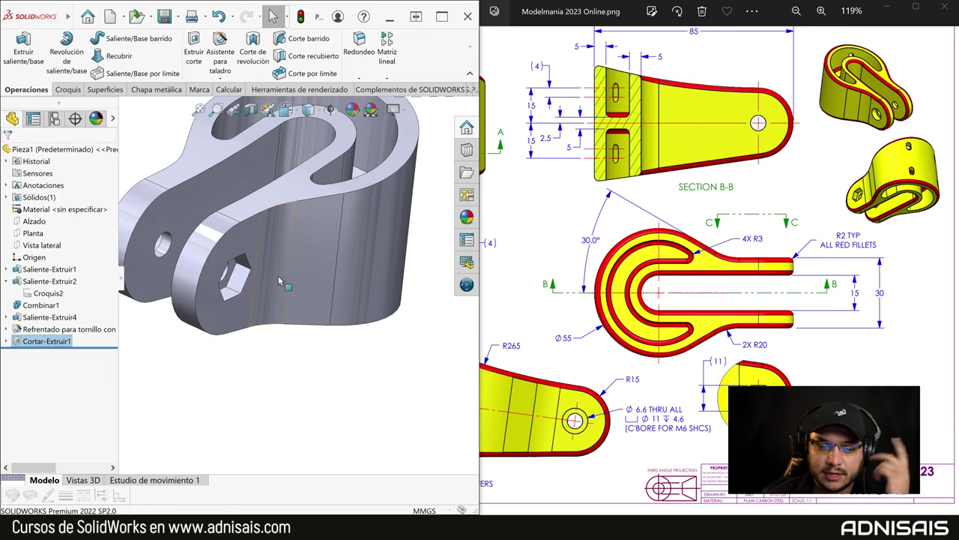
{"action": "middle_click_drag", "start_coordinate": [284, 285], "coordinate": [497, 335]}
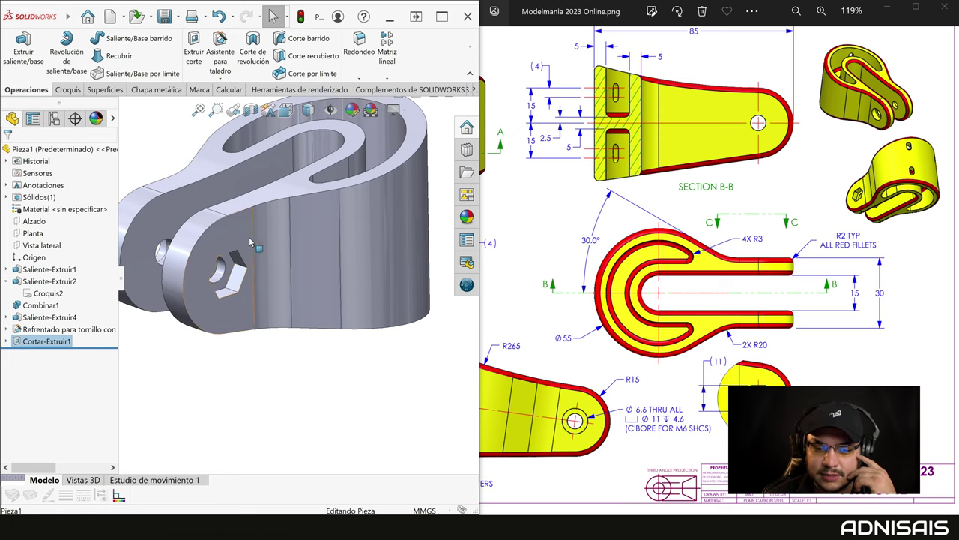
{"action": "mouse_move", "coordinate": [248, 237]}
{"action": "middle_mouse_down"}
{"action": "mouse_move", "coordinate": [289, 268]}
{"action": "mouse_move", "coordinate": [233, 271]}
{"action": "middle_mouse_up"}
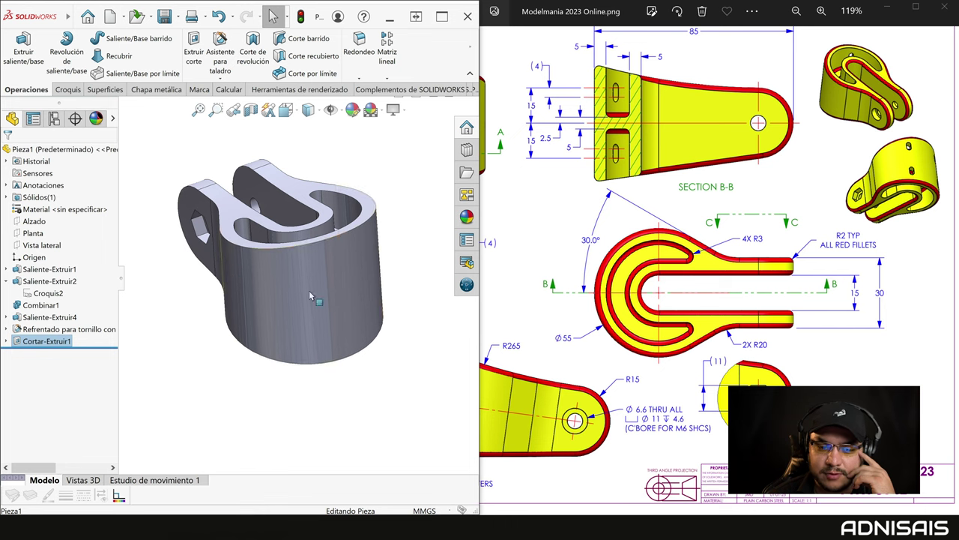
{"action": "scroll", "coordinate": [635, 147], "scroll_direction": "left", "scroll_amount": 3}
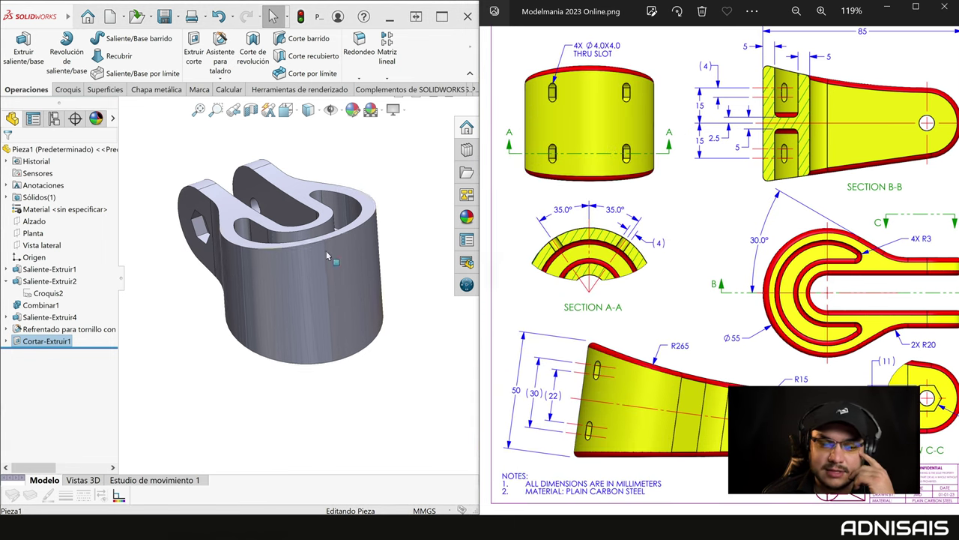
{"action": "left_click", "coordinate": [397, 254]}
{"action": "middle_click_drag", "start_coordinate": [397, 254], "coordinate": [377, 262]}
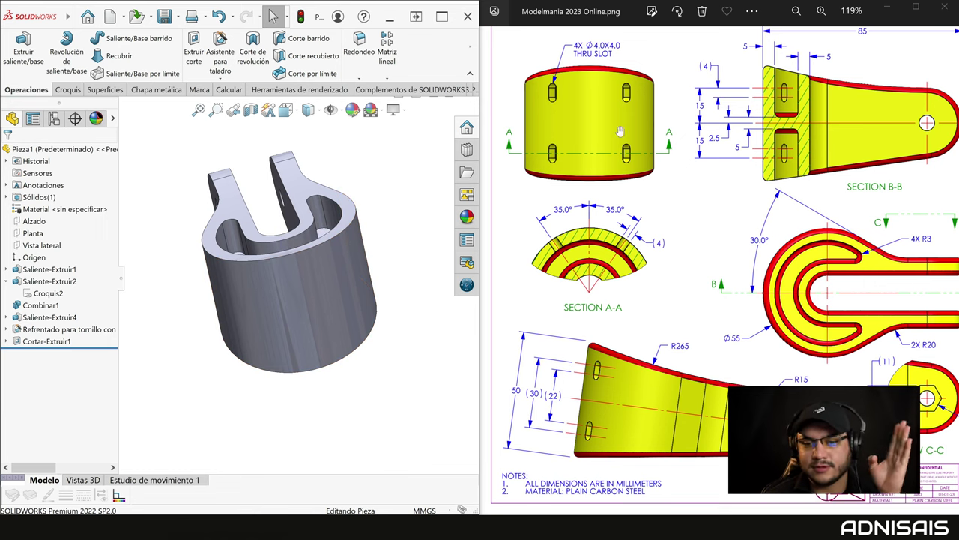
{"action": "left_click", "coordinate": [221, 67]}
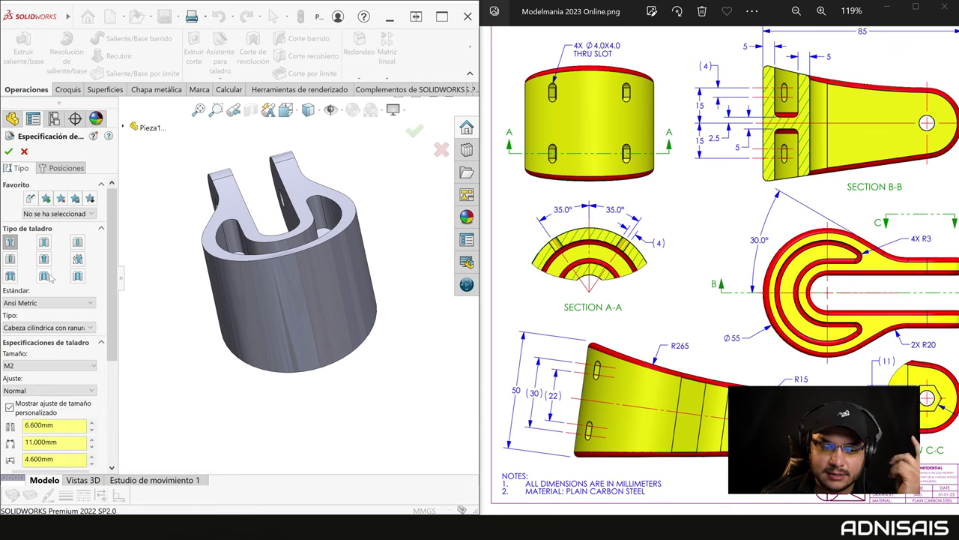
{"action": "left_click", "coordinate": [77, 276]}
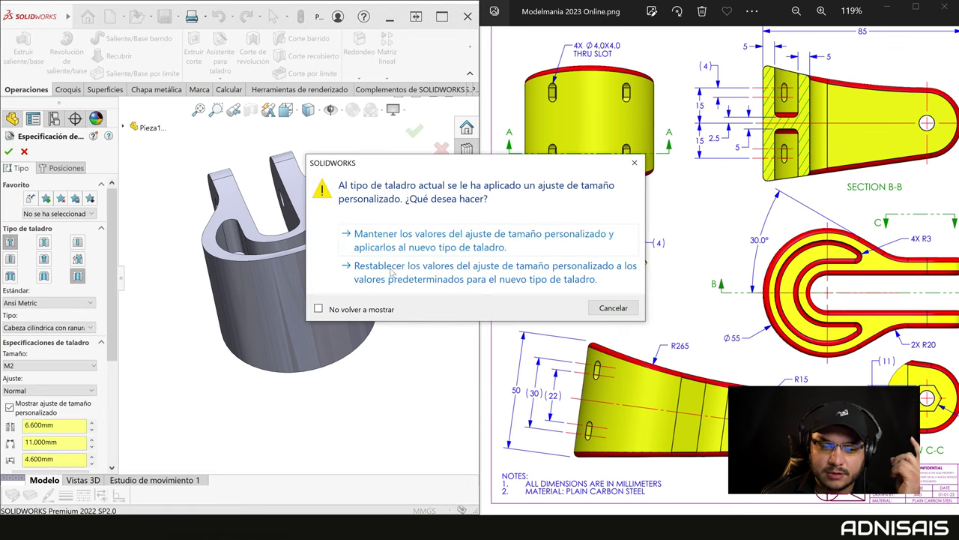
{"action": "left_click", "coordinate": [417, 240]}
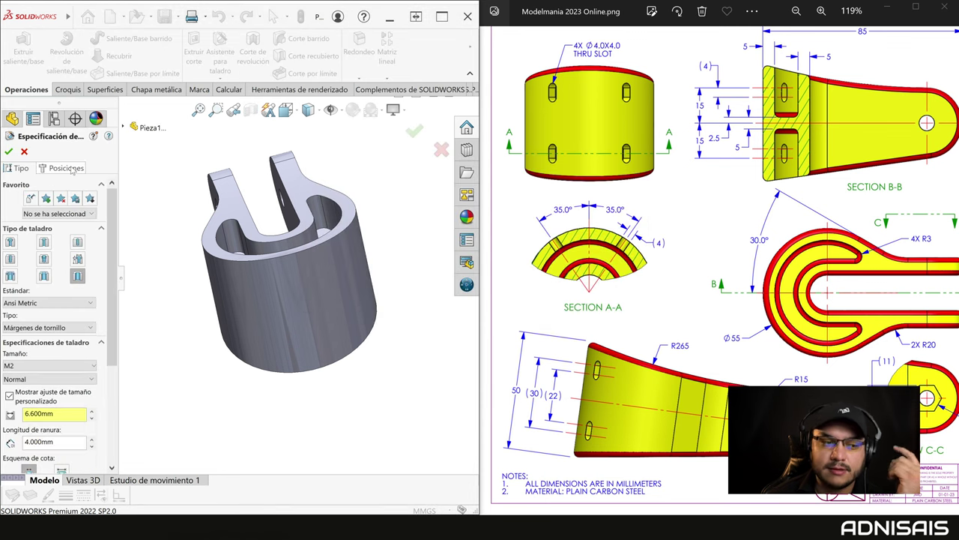
{"action": "left_click", "coordinate": [66, 168]}
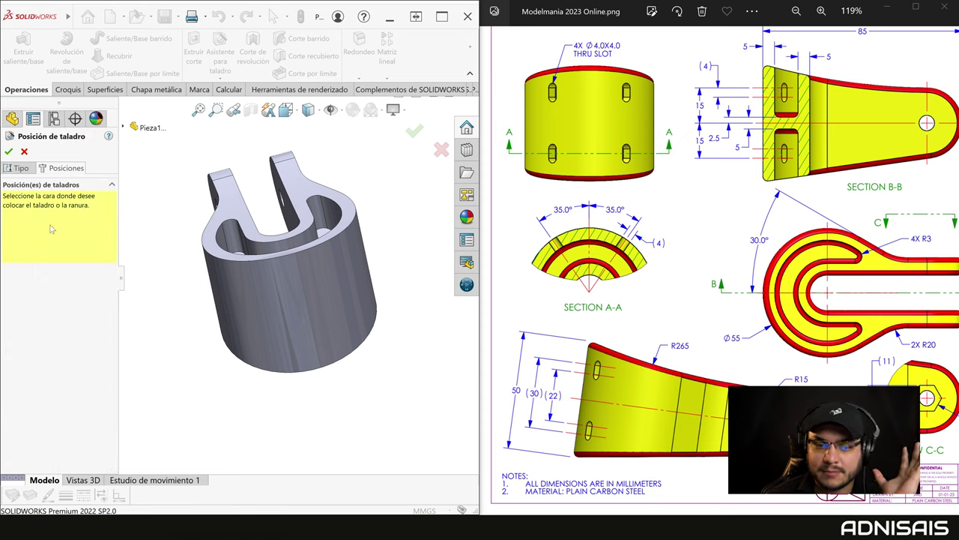
{"action": "left_click", "coordinate": [253, 296]}
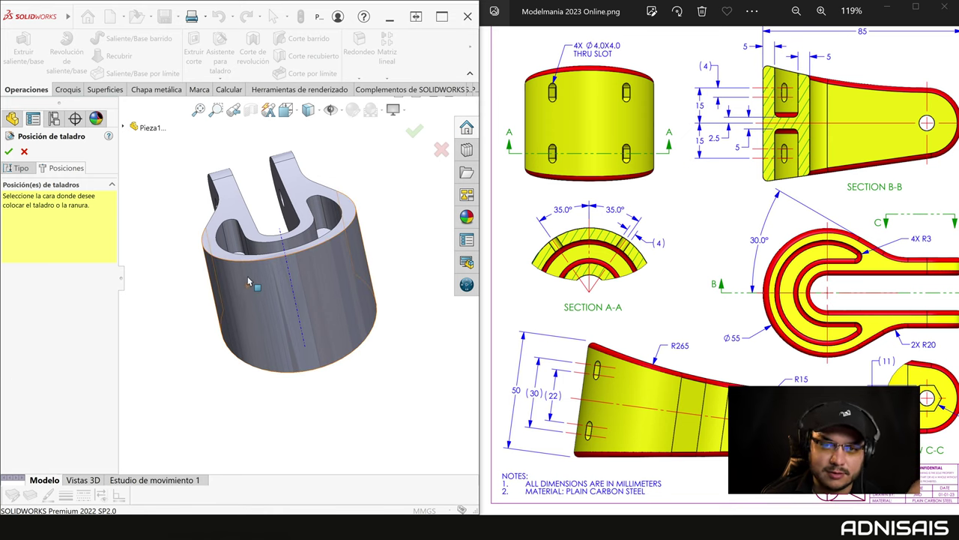
{"action": "left_click", "coordinate": [248, 283]}
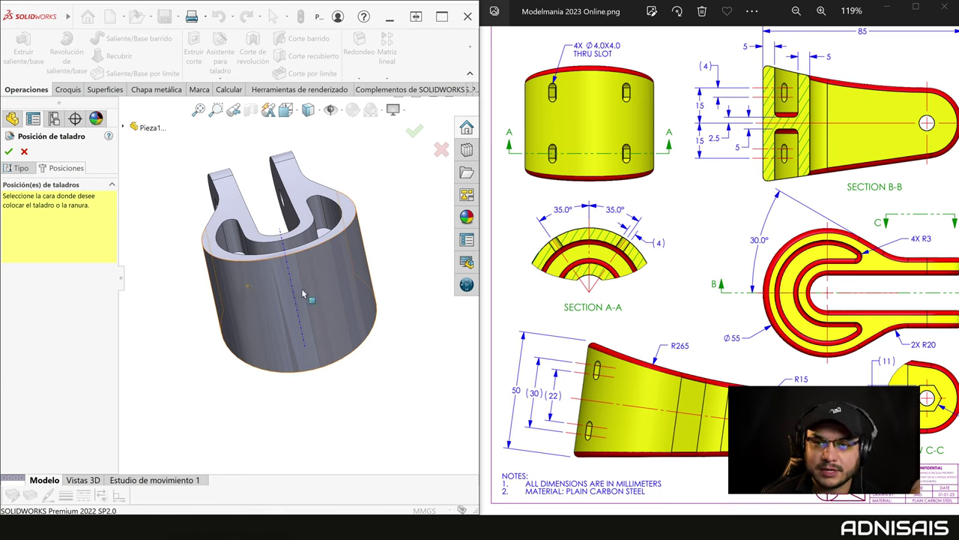
{"action": "left_click", "coordinate": [28, 168]}
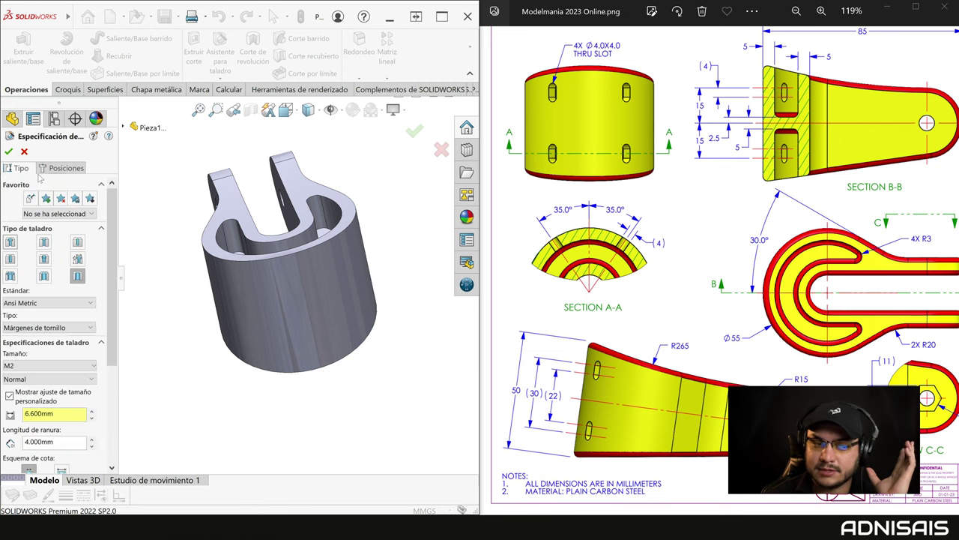
{"action": "left_click", "coordinate": [24, 150]}
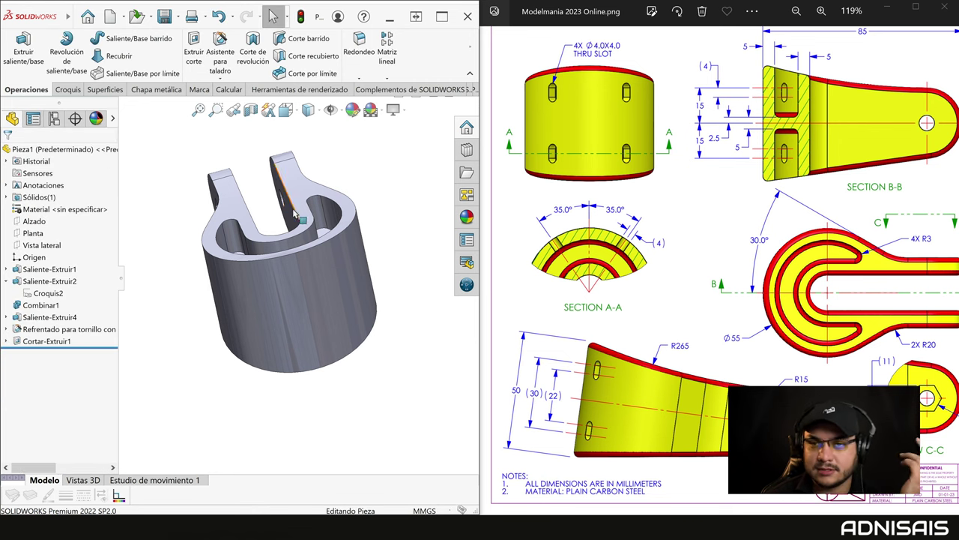
Step: Orbit the model to show the top opening and lugs
{"action": "middle_click_drag", "start_coordinate": [294, 214], "coordinate": [286, 280]}
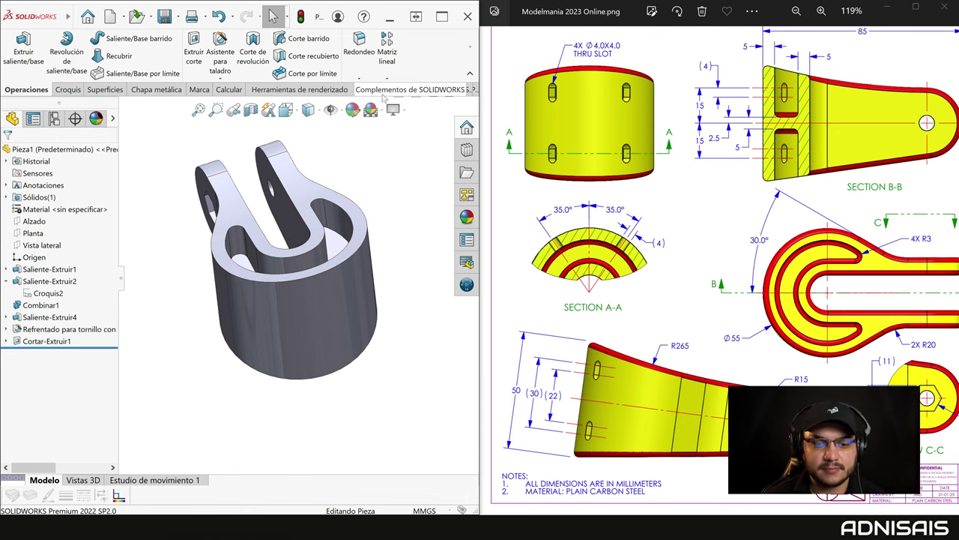
{"action": "mouse_move", "coordinate": [470, 48]}
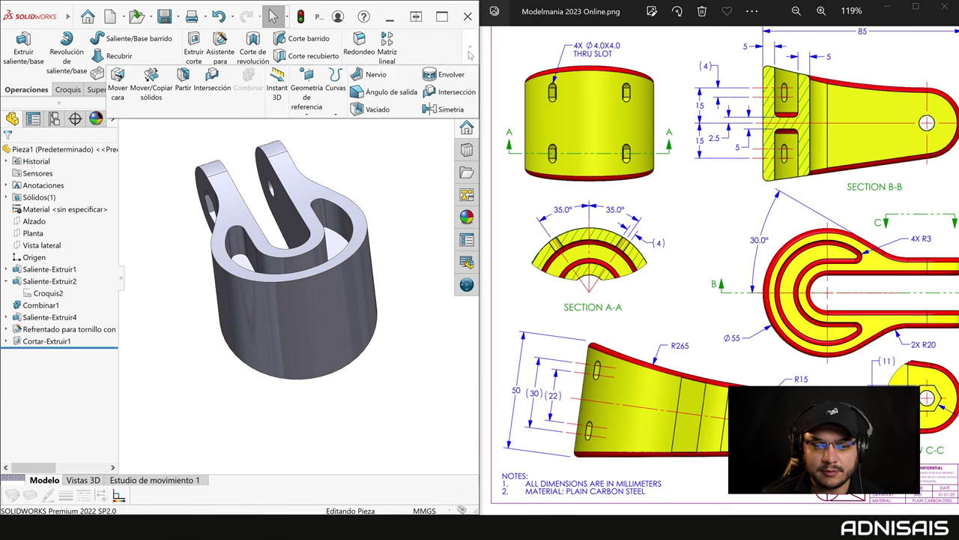
Step: Start a reference plane tangent to the cylinder face, with Vista lateral as second reference
{"action": "left_click", "coordinate": [313, 110]}
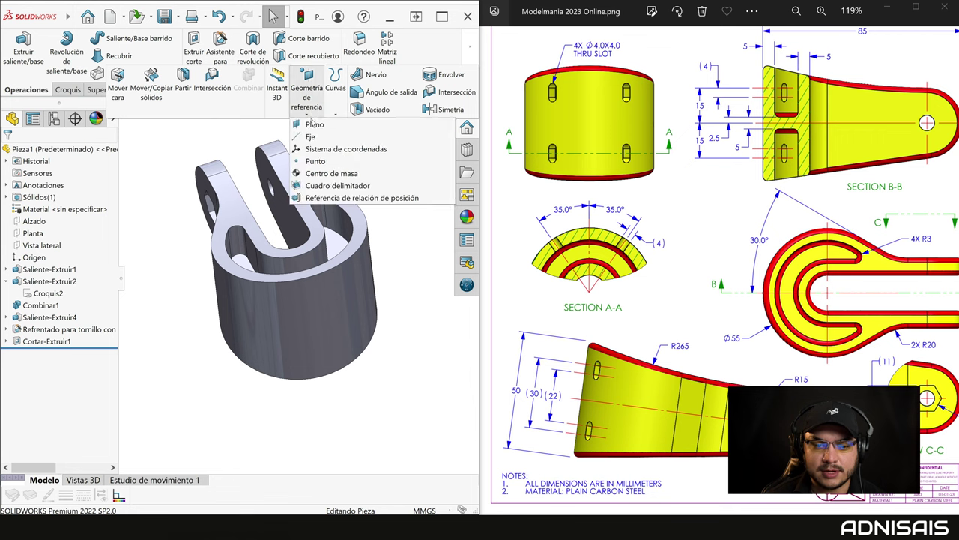
{"action": "left_click", "coordinate": [323, 123]}
{"action": "left_click", "coordinate": [318, 301]}
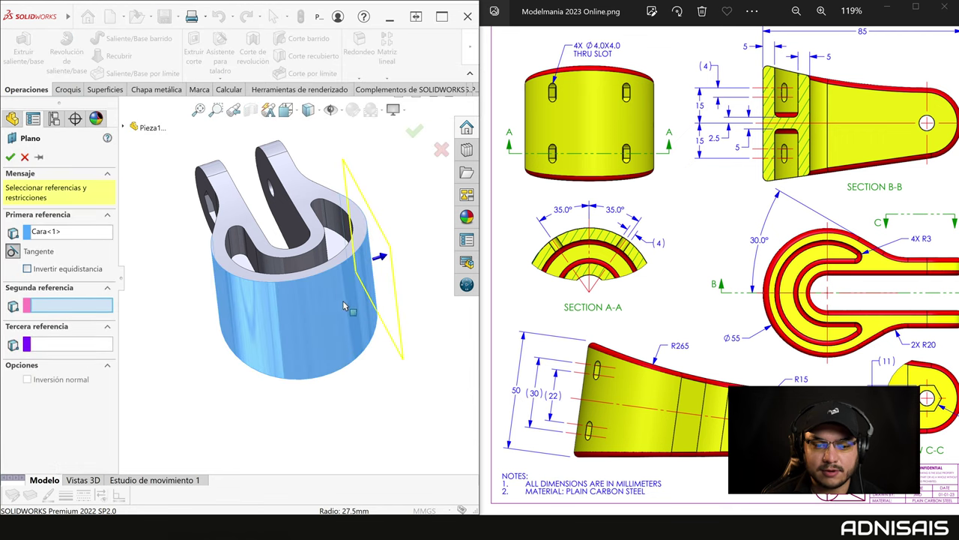
{"action": "middle_click_drag", "start_coordinate": [318, 301], "coordinate": [210, 287]}
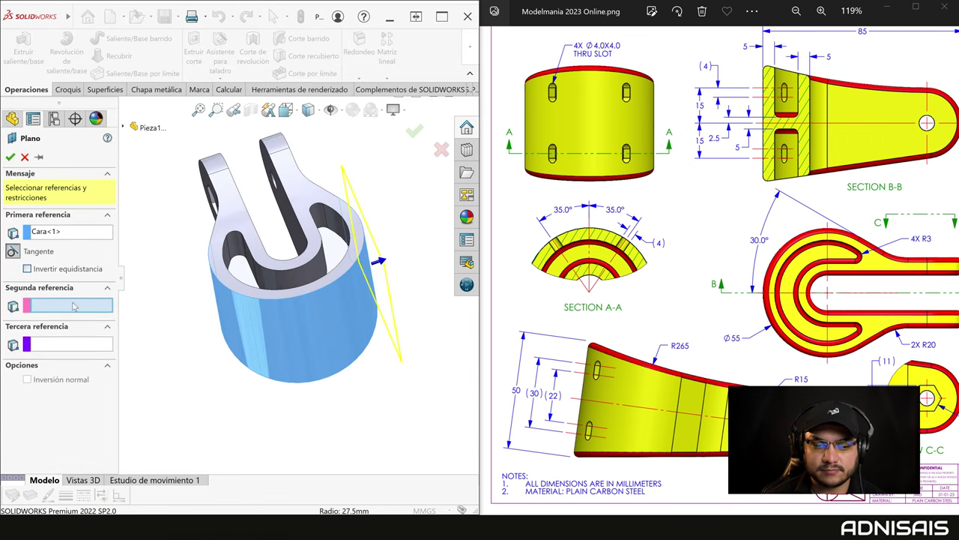
{"action": "left_click", "coordinate": [129, 128]}
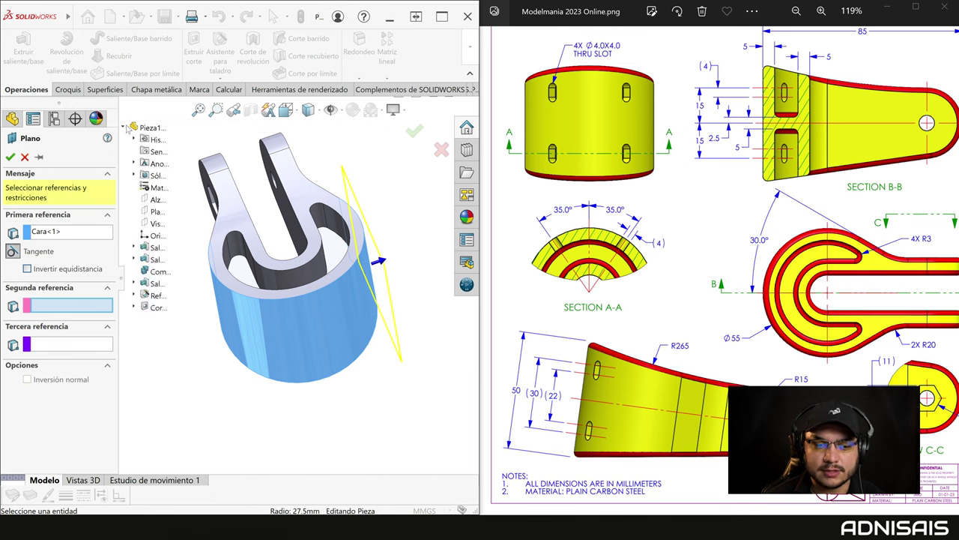
{"action": "left_click", "coordinate": [160, 200]}
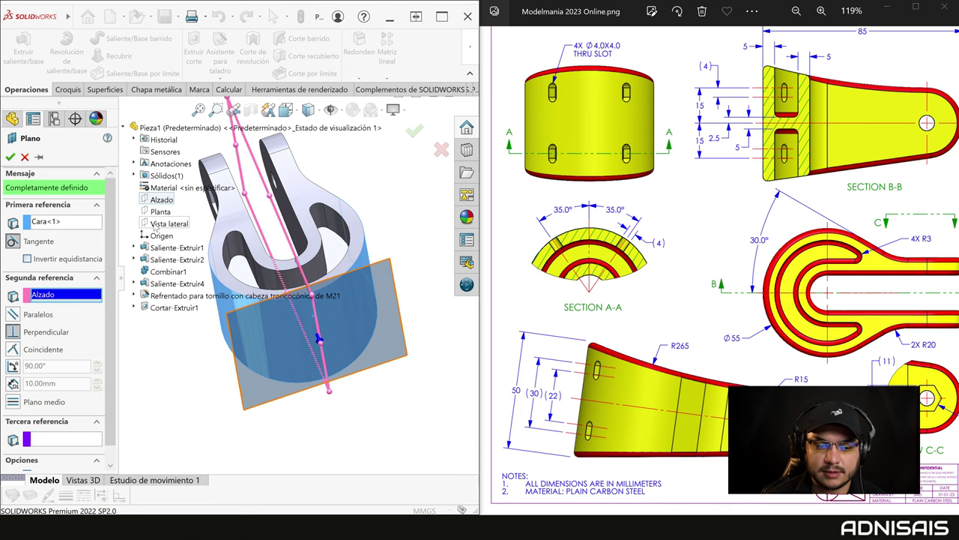
{"action": "left_click", "coordinate": [169, 224]}
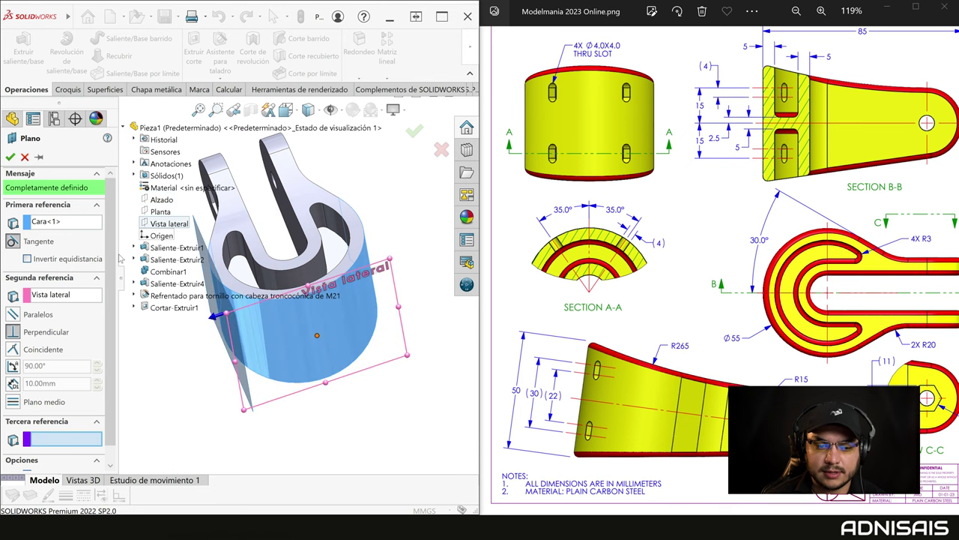
Step: Set the plane at 35° to Vista lateral and view it from the top
{"action": "left_click", "coordinate": [15, 366]}
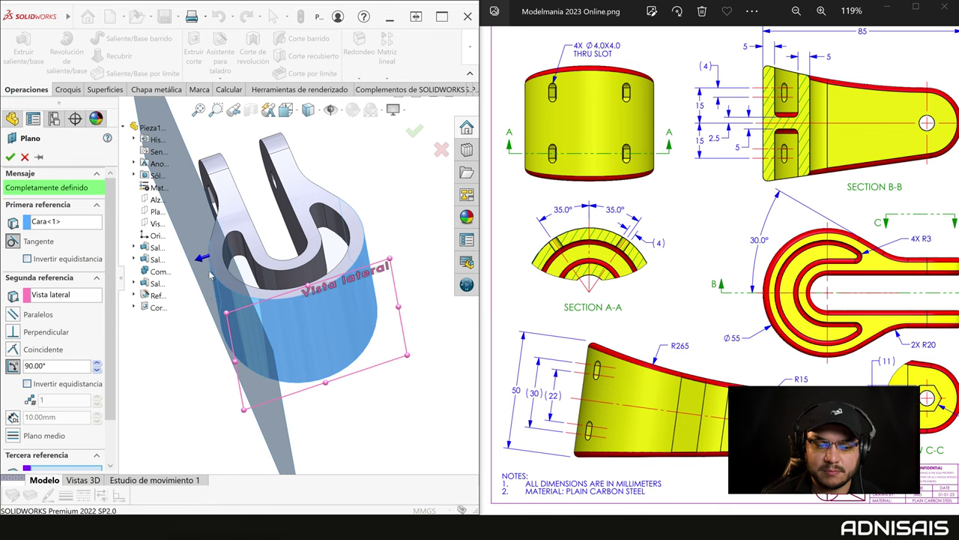
{"action": "scroll", "coordinate": [263, 315], "scroll_direction": "up", "scroll_amount": 1}
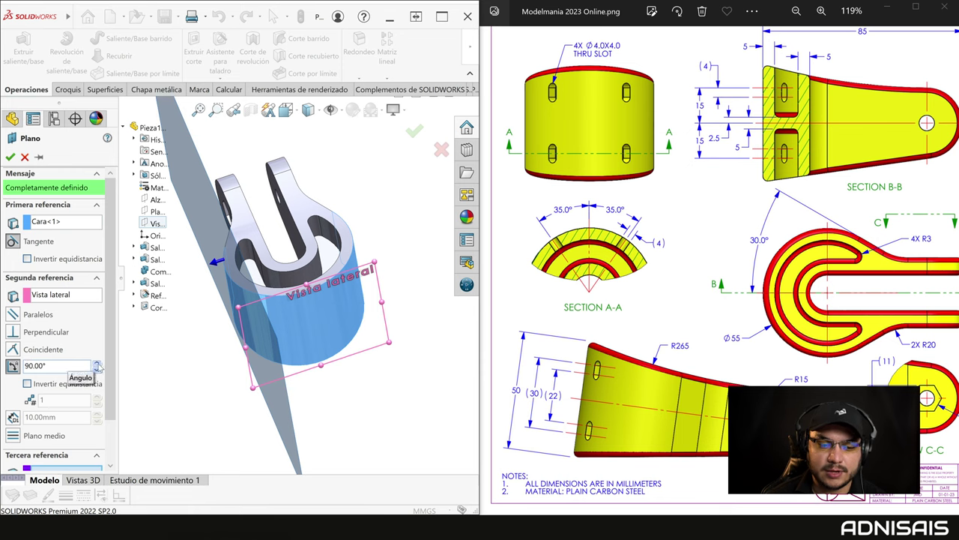
{"action": "left_click", "coordinate": [97, 369]}
{"action": "left_click", "coordinate": [98, 369]}
{"action": "left_click", "coordinate": [98, 369]}
{"action": "left_click", "coordinate": [98, 369]}
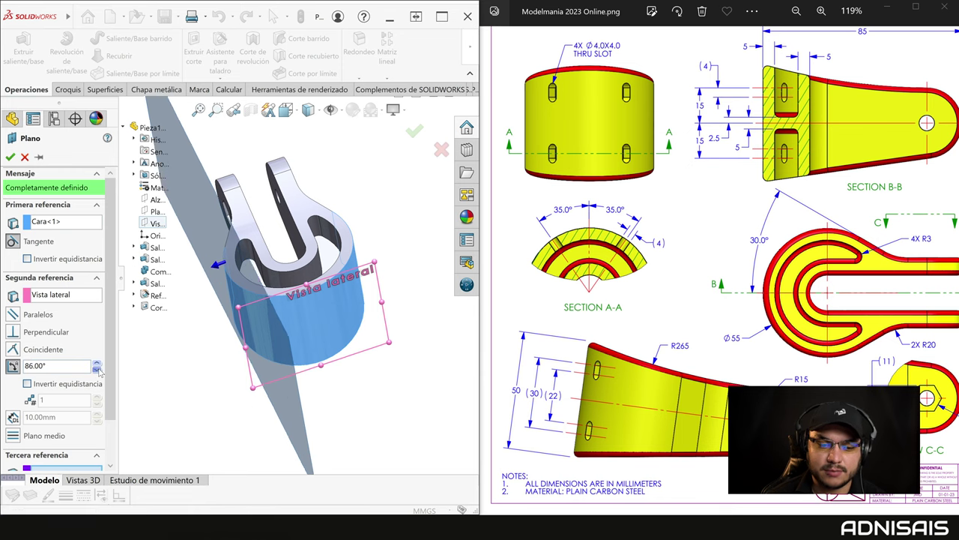
{"action": "left_click", "coordinate": [98, 368]}
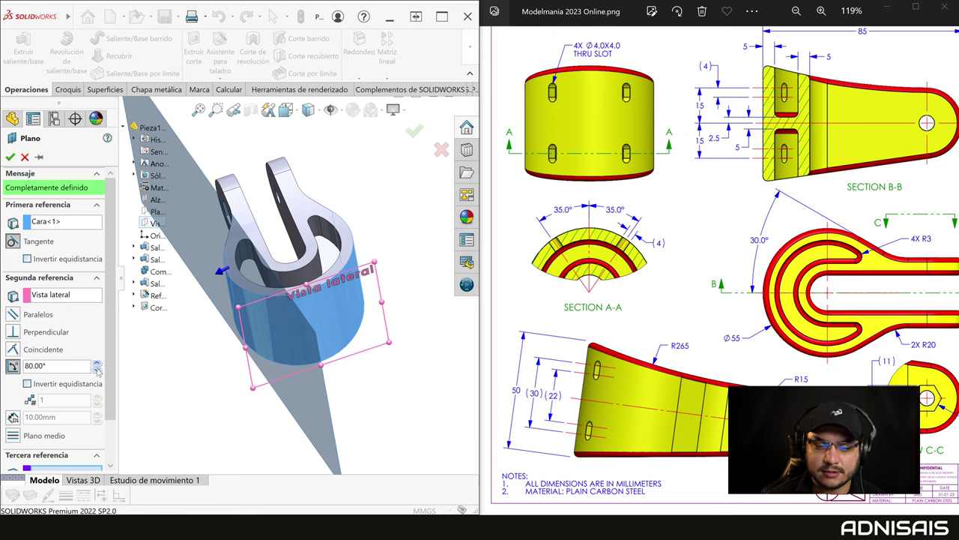
{"action": "double_click", "coordinate": [37, 365]}
{"action": "type", "text": "35"}
{"action": "key", "text": "Return"}
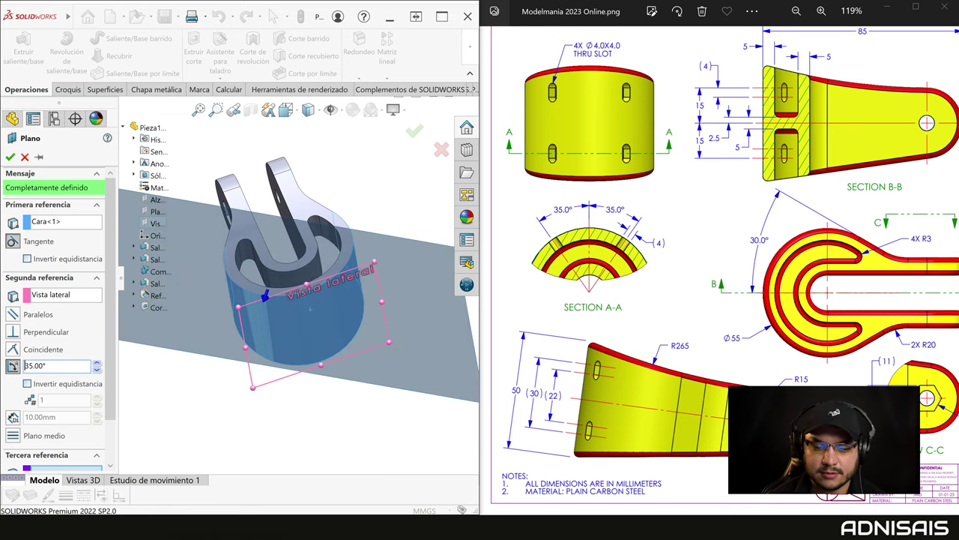
{"action": "key", "text": "ctrl+5"}
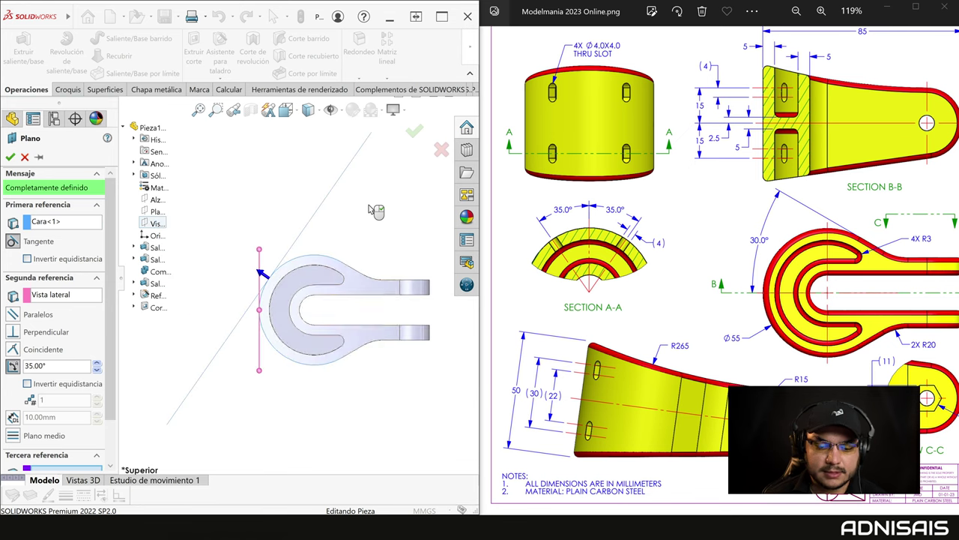
{"action": "scroll", "coordinate": [278, 279], "scroll_direction": "down", "scroll_amount": 2}
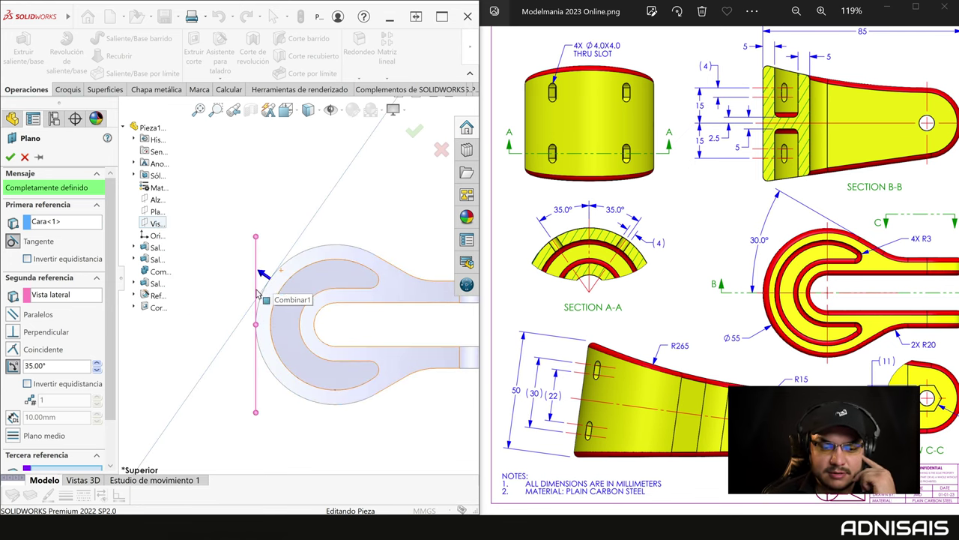
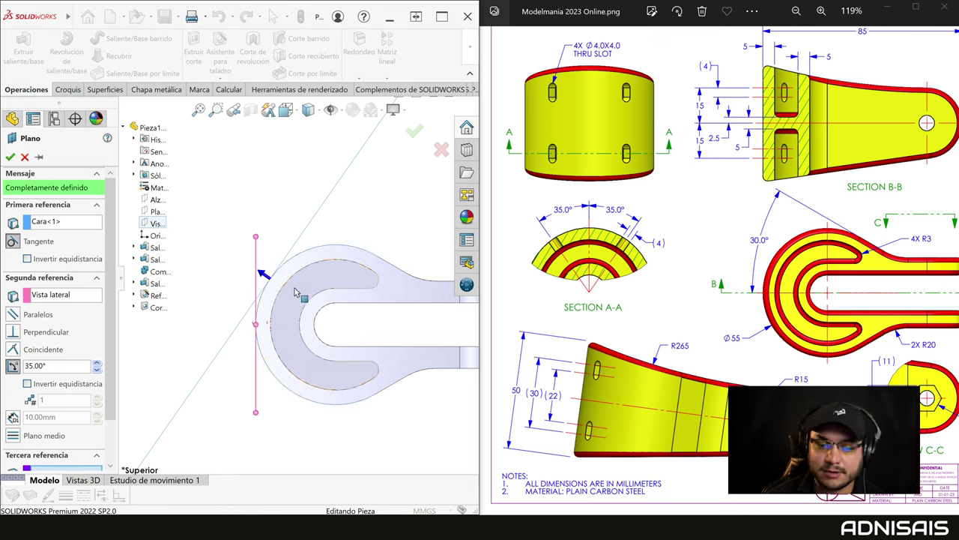
Step: Set the plane angle to 35° from Vista lateral, create Plano1, and view the part isometrically
{"action": "left_click", "coordinate": [97, 362]}
{"action": "left_click", "coordinate": [96, 364]}
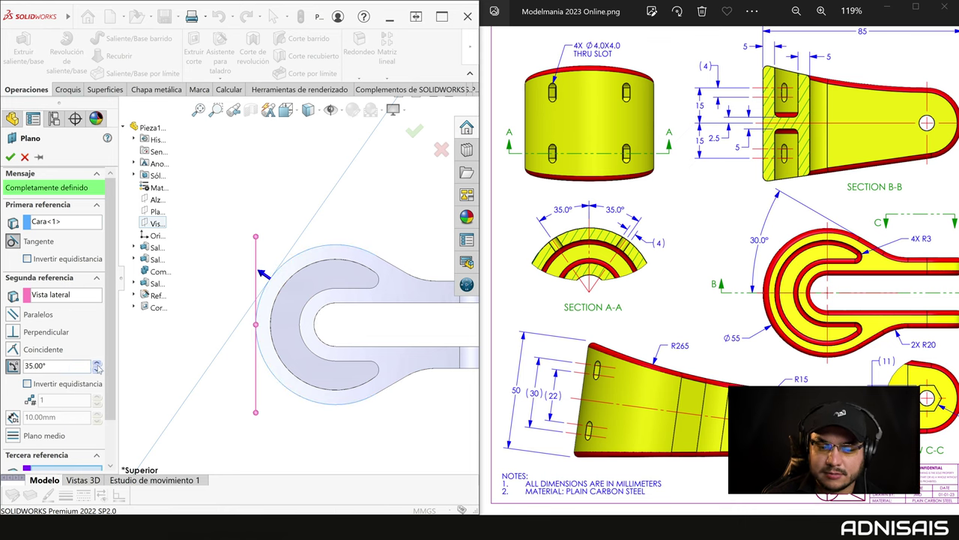
{"action": "left_click", "coordinate": [97, 364]}
{"action": "left_click", "coordinate": [96, 364]}
{"action": "left_click", "coordinate": [97, 363]}
{"action": "left_click", "coordinate": [96, 363]}
{"action": "left_click", "coordinate": [97, 363]}
{"action": "left_click", "coordinate": [97, 363]}
{"action": "left_click", "coordinate": [97, 364]}
{"action": "left_click", "coordinate": [96, 364]}
{"action": "left_click", "coordinate": [97, 370]}
{"action": "left_click", "coordinate": [97, 370]}
{"action": "left_click", "coordinate": [96, 370]}
{"action": "left_click", "coordinate": [97, 370]}
{"action": "left_click", "coordinate": [97, 371]}
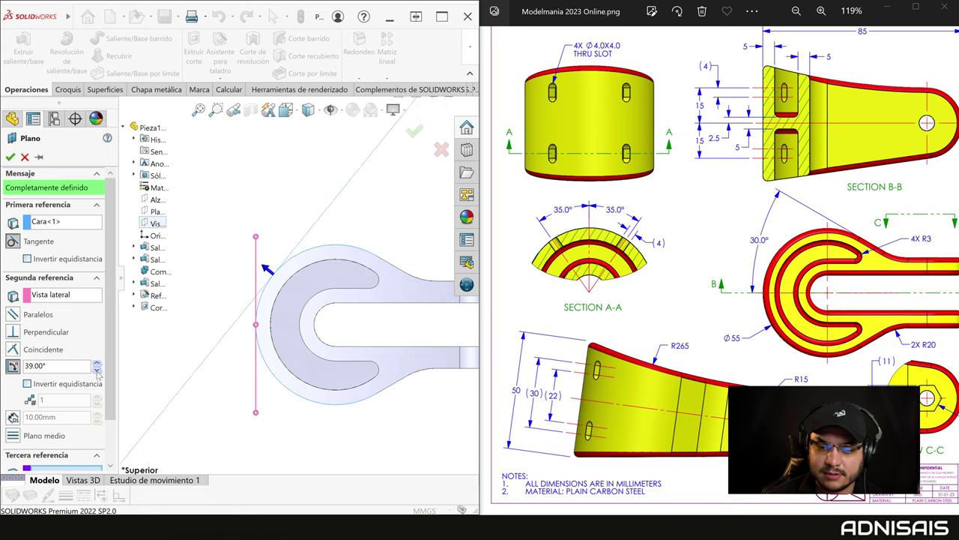
{"action": "left_click", "coordinate": [97, 370]}
{"action": "left_click", "coordinate": [97, 370]}
{"action": "left_click", "coordinate": [96, 371]}
{"action": "left_click", "coordinate": [97, 370]}
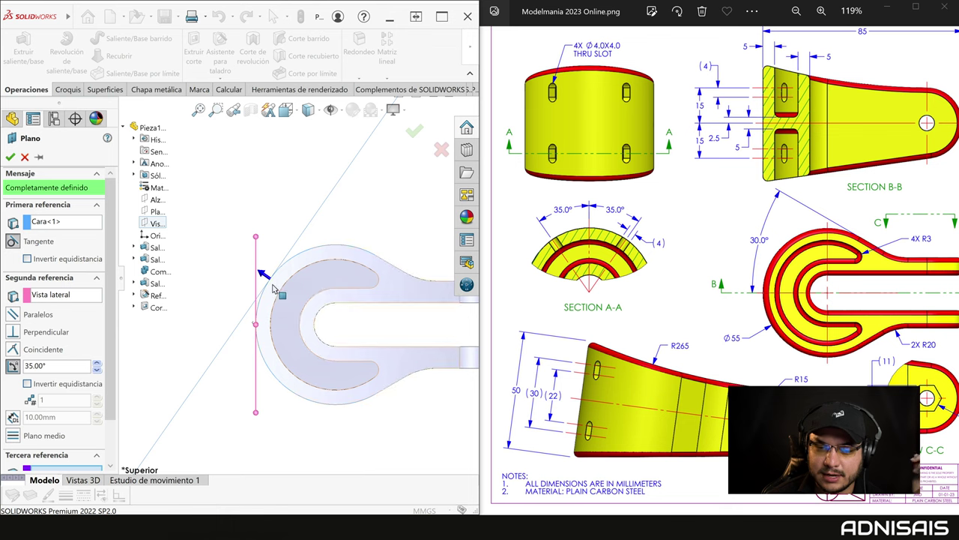
{"action": "left_click", "coordinate": [10, 157]}
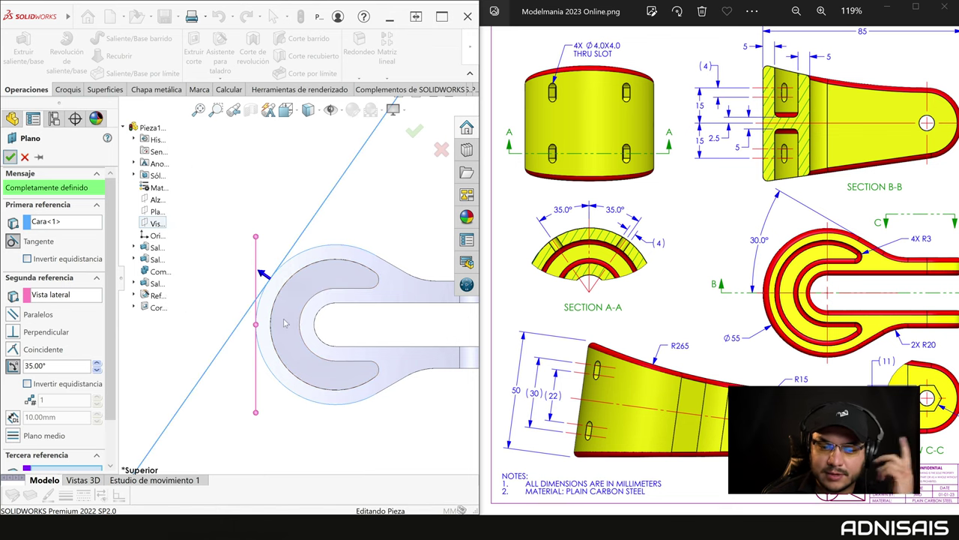
{"action": "key", "text": "ctrl+7"}
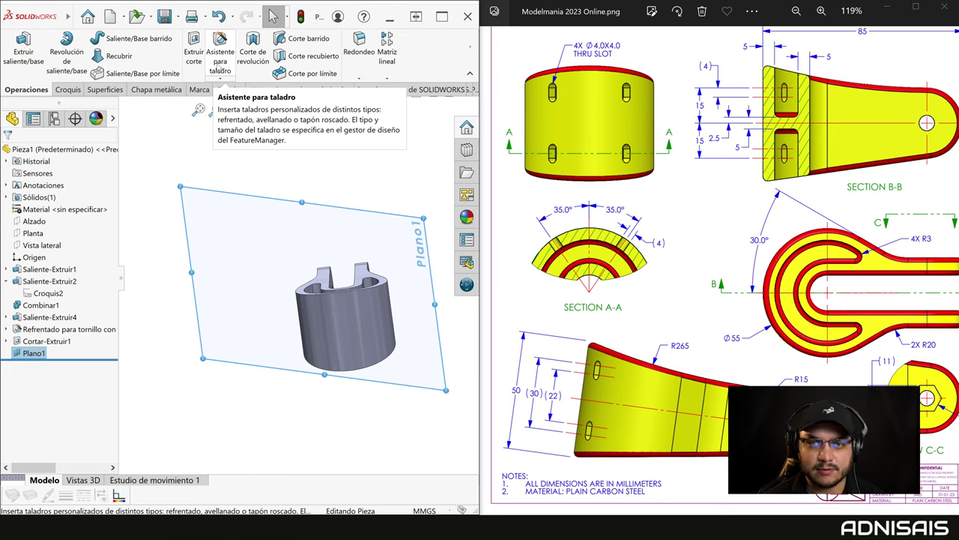
Step: Start a Hole Wizard slot with custom 4.000 mm width and 4.000 mm slot length, through all
{"action": "left_click", "coordinate": [218, 75]}
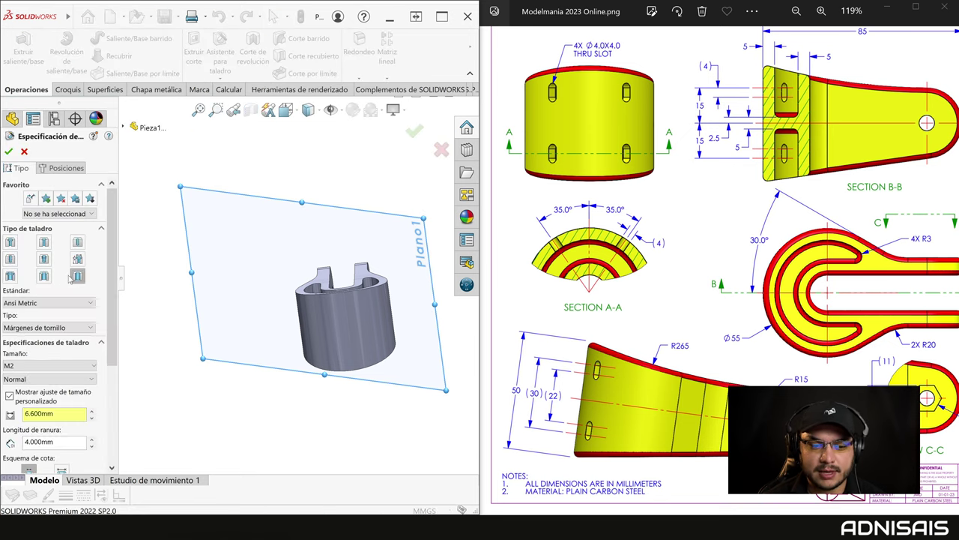
{"action": "scroll", "coordinate": [75, 314], "scroll_direction": "down", "scroll_amount": 2}
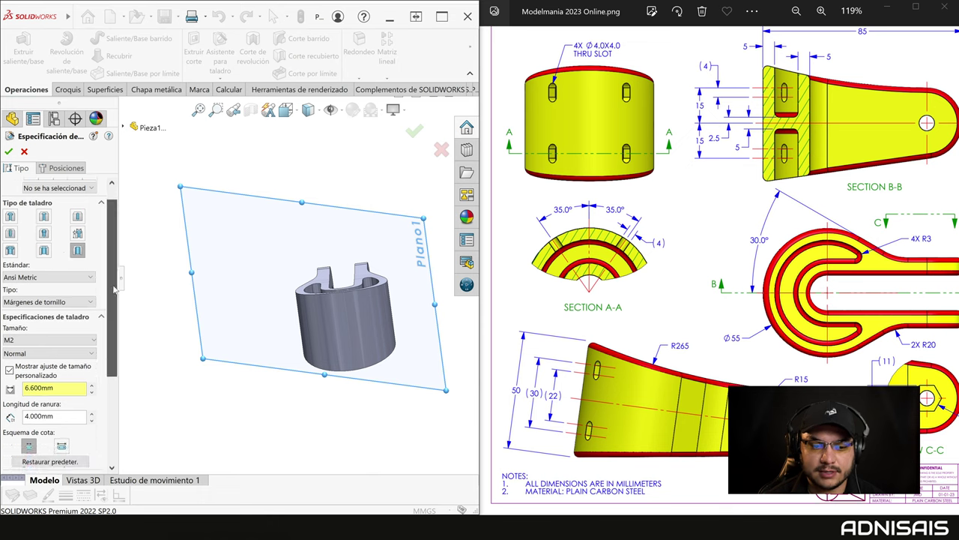
{"action": "scroll", "coordinate": [67, 322], "scroll_direction": "down", "scroll_amount": 1}
{"action": "type", "text": "4.000"}
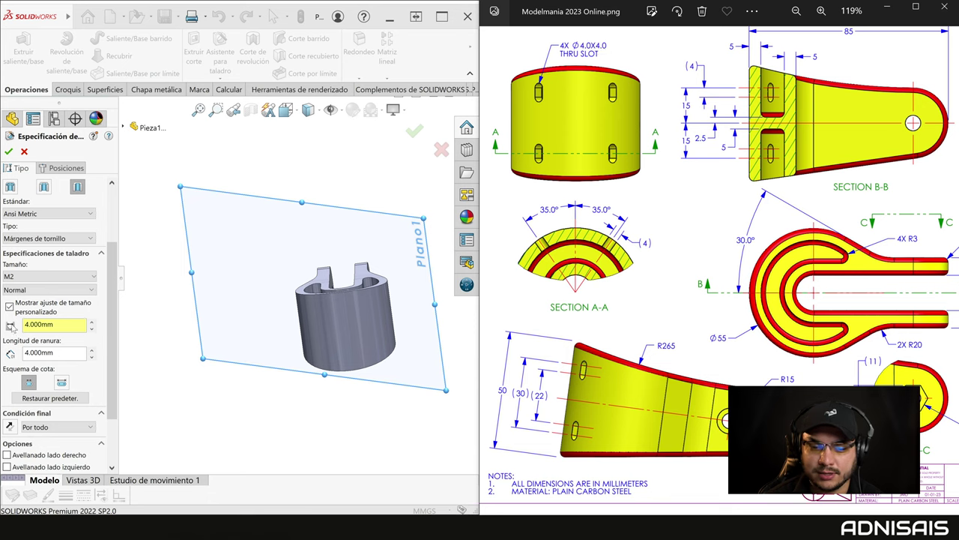
{"action": "left_click", "coordinate": [76, 353]}
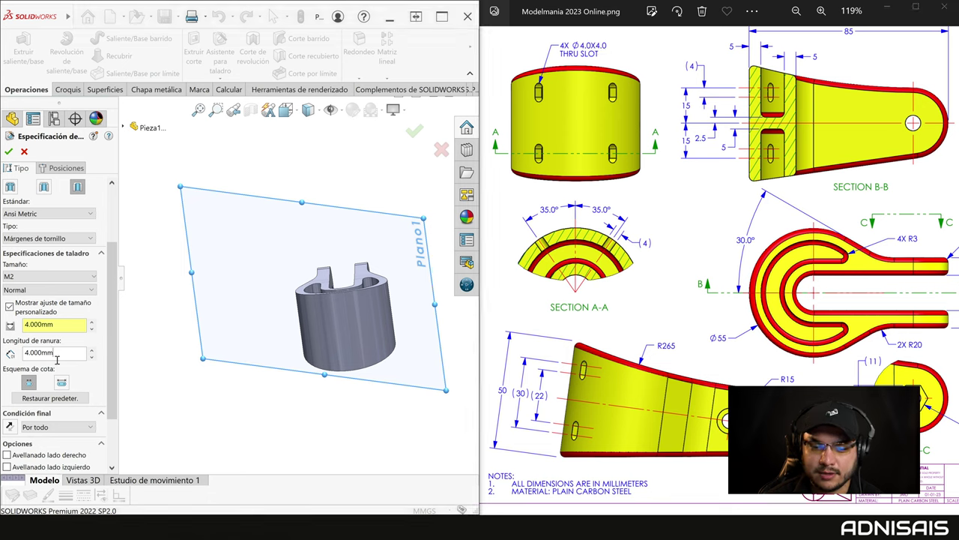
Step: Place the slot on the cylinder's outer face, 4.00 from the origin
{"action": "left_click", "coordinate": [66, 168]}
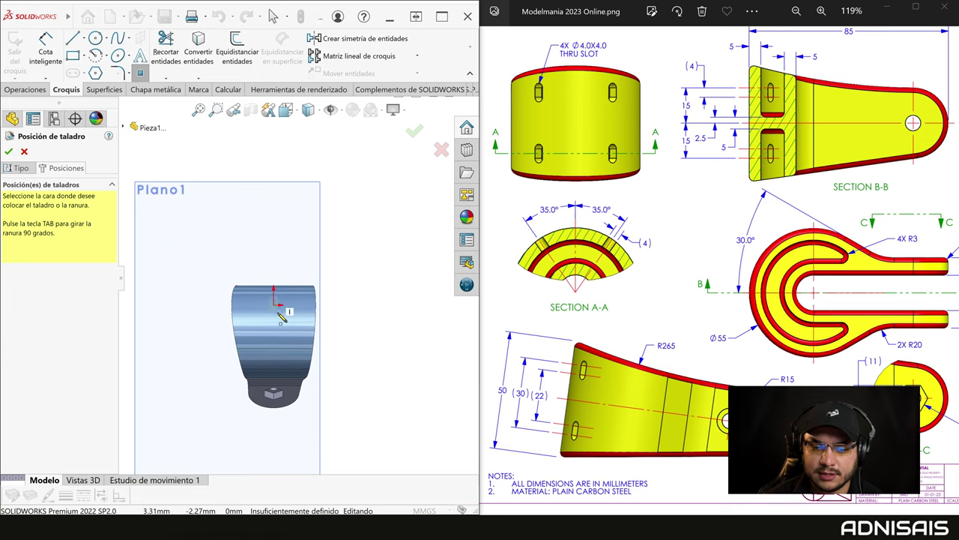
{"action": "scroll", "coordinate": [255, 324], "scroll_direction": "down", "scroll_amount": 3}
{"action": "left_click", "coordinate": [256, 304]}
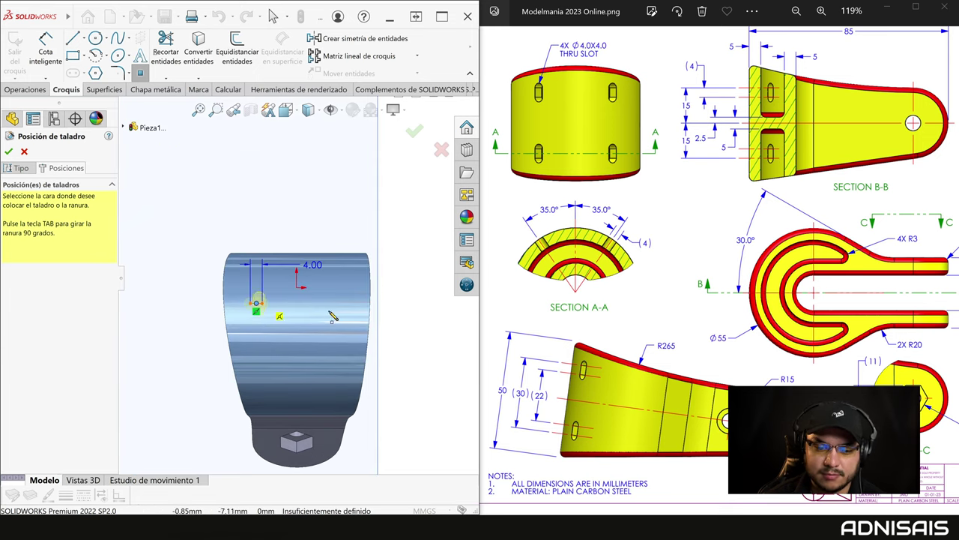
{"action": "scroll", "coordinate": [304, 308], "scroll_direction": "down", "scroll_amount": 2}
{"action": "scroll", "coordinate": [303, 308], "scroll_direction": "up", "scroll_amount": 1}
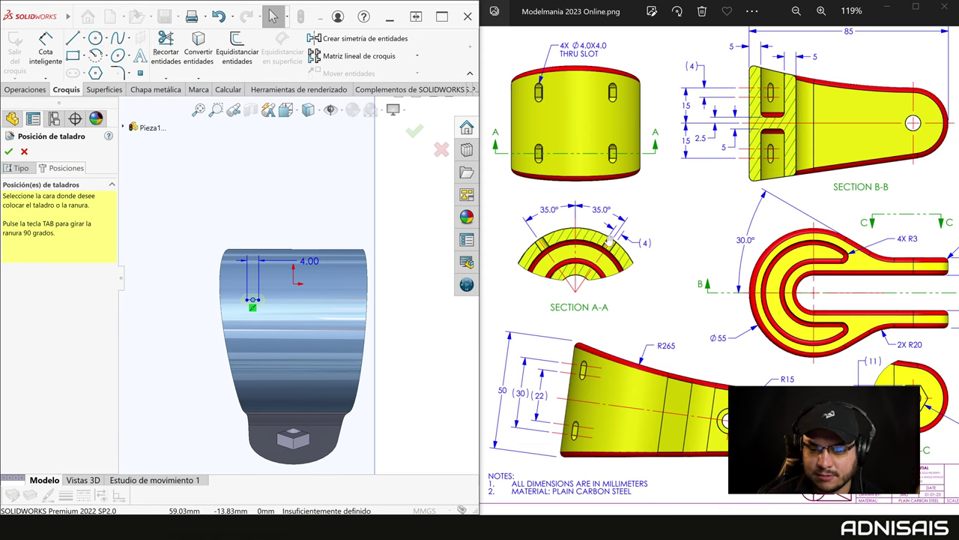
Step: Make the slot's centre line collinear with the part's axis
{"action": "left_click", "coordinate": [338, 110]}
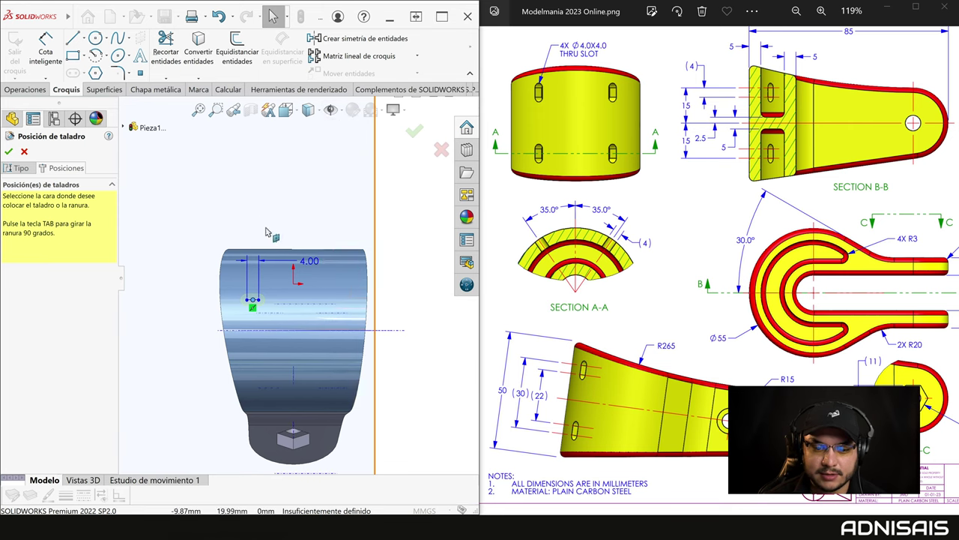
{"action": "mouse_move", "coordinate": [268, 232]}
{"action": "middle_mouse_down"}
{"action": "mouse_move", "coordinate": [329, 274]}
{"action": "mouse_move", "coordinate": [323, 327]}
{"action": "mouse_move", "coordinate": [365, 309]}
{"action": "middle_mouse_up"}
{"action": "scroll", "coordinate": [323, 327], "scroll_direction": "down", "scroll_amount": 3}
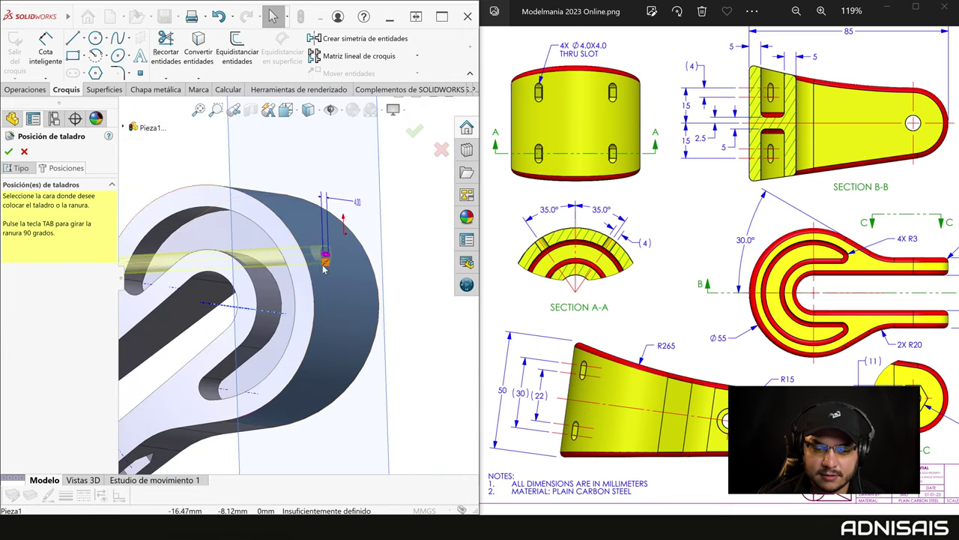
{"action": "middle_click_drag", "start_coordinate": [320, 273], "coordinate": [329, 270]}
{"action": "scroll", "coordinate": [329, 268], "scroll_direction": "down", "scroll_amount": 3}
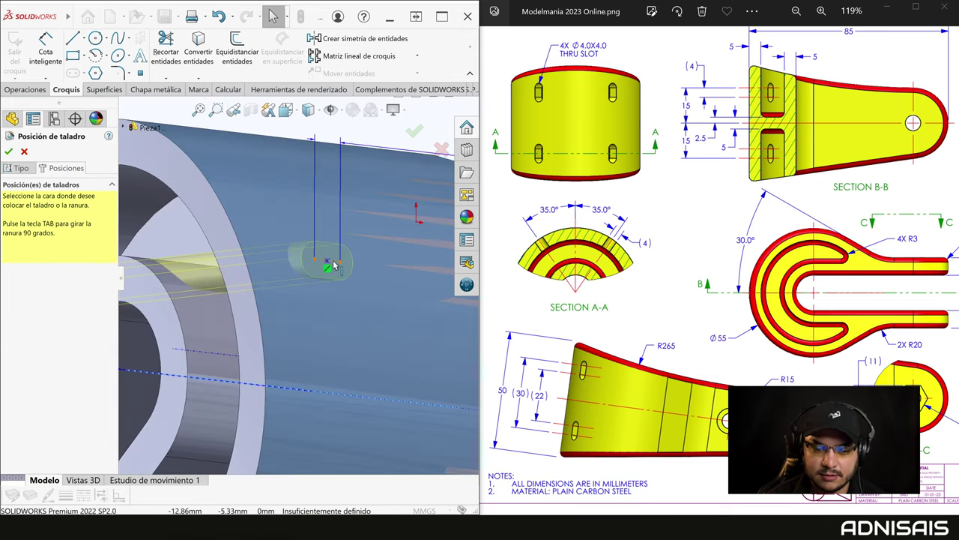
{"action": "left_click", "coordinate": [330, 263]}
{"action": "left_click", "coordinate": [327, 262], "text": "ctrl"}
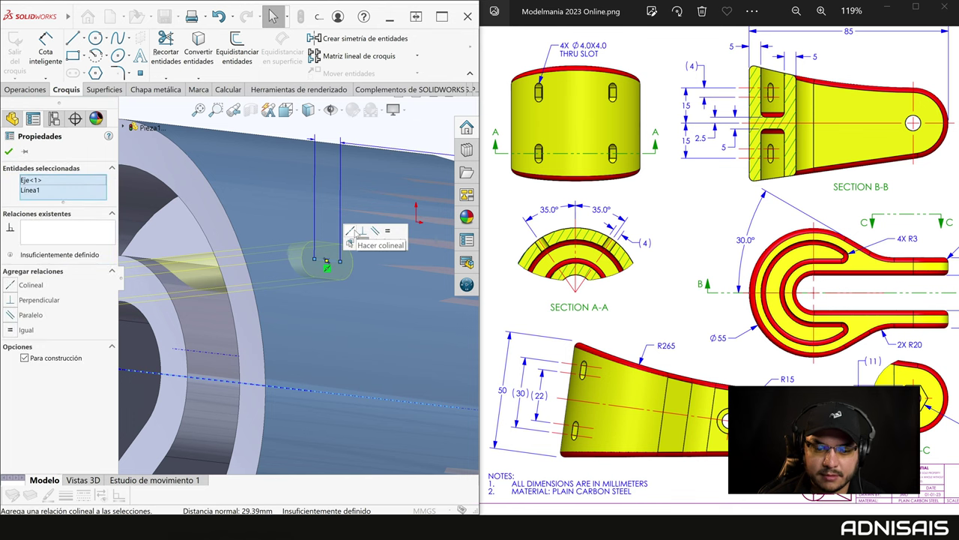
{"action": "left_click", "coordinate": [352, 232]}
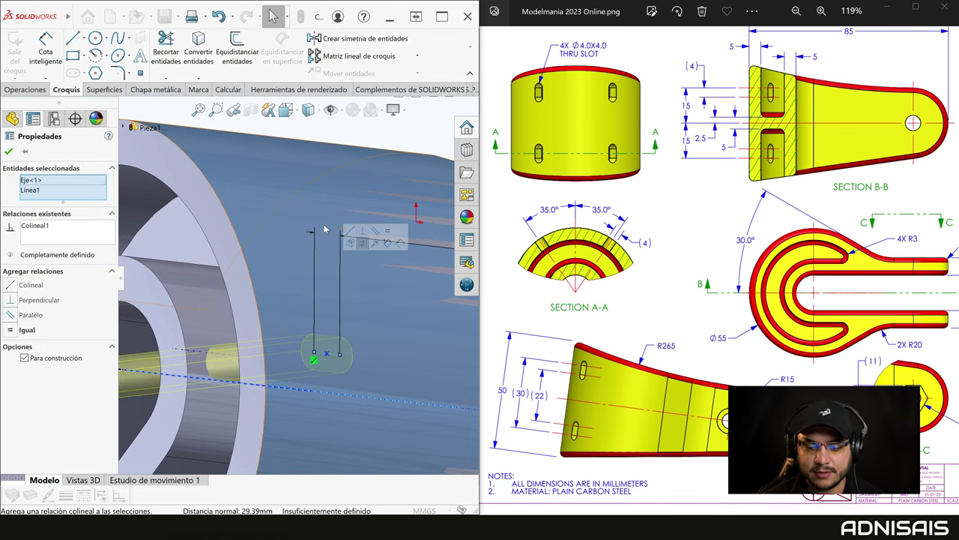
{"action": "scroll", "coordinate": [300, 269], "scroll_direction": "up", "scroll_amount": 3}
{"action": "left_click", "coordinate": [290, 173]}
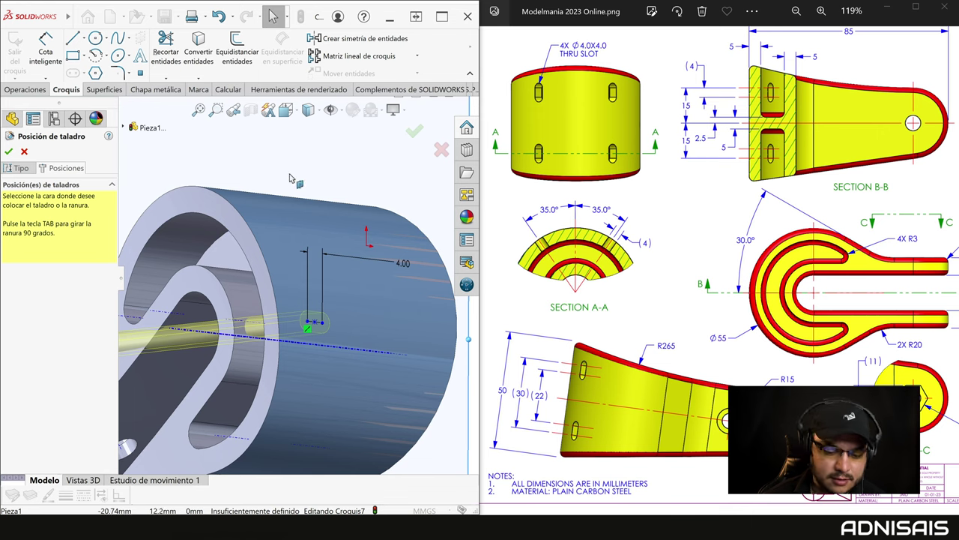
Step: In normal view, add a 15.00 dimension from the slot point to the reference
{"action": "key", "text": "ctrl+8"}
{"action": "scroll", "coordinate": [314, 266], "scroll_direction": "down", "scroll_amount": 2}
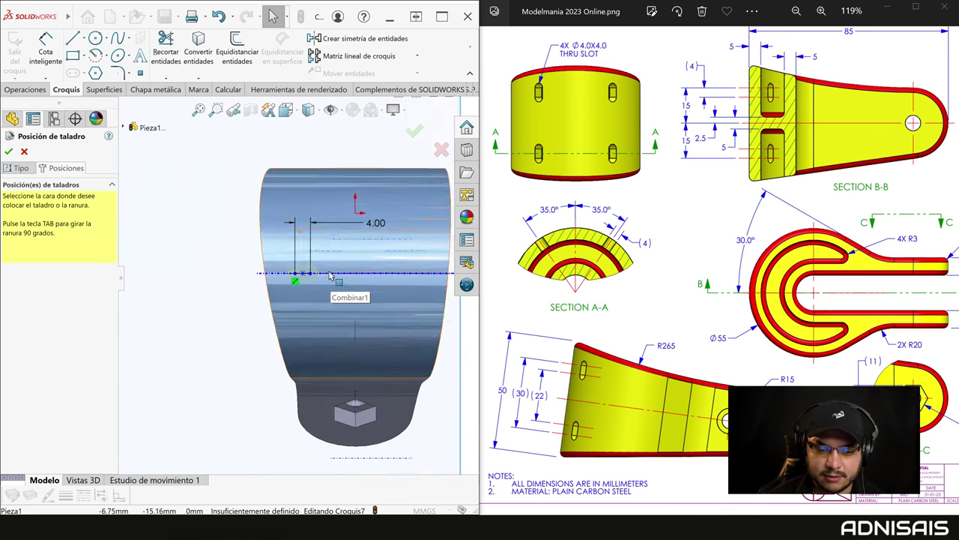
{"action": "scroll", "coordinate": [307, 270], "scroll_direction": "down", "scroll_amount": 2}
{"action": "scroll", "coordinate": [299, 271], "scroll_direction": "up", "scroll_amount": 2}
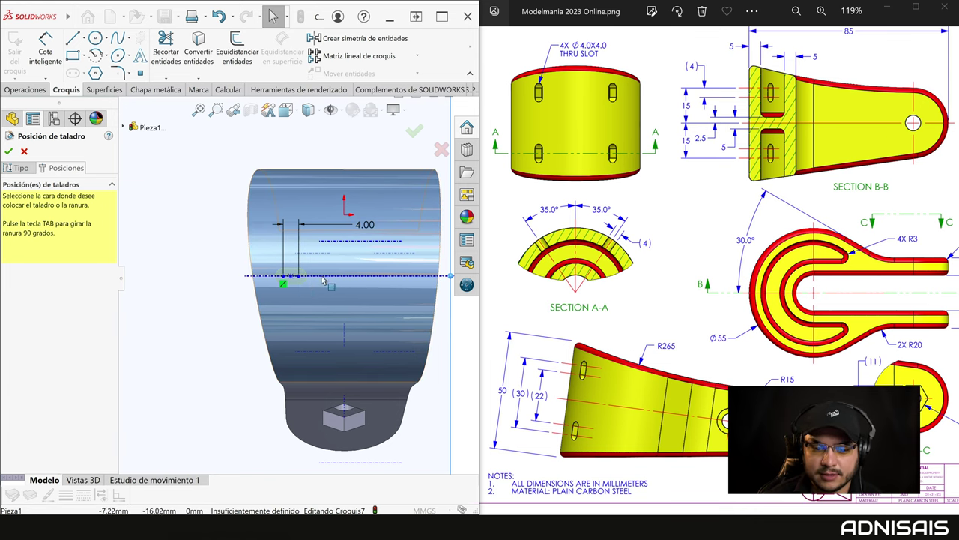
{"action": "right_click_drag", "start_coordinate": [204, 296], "coordinate": [197, 203]}
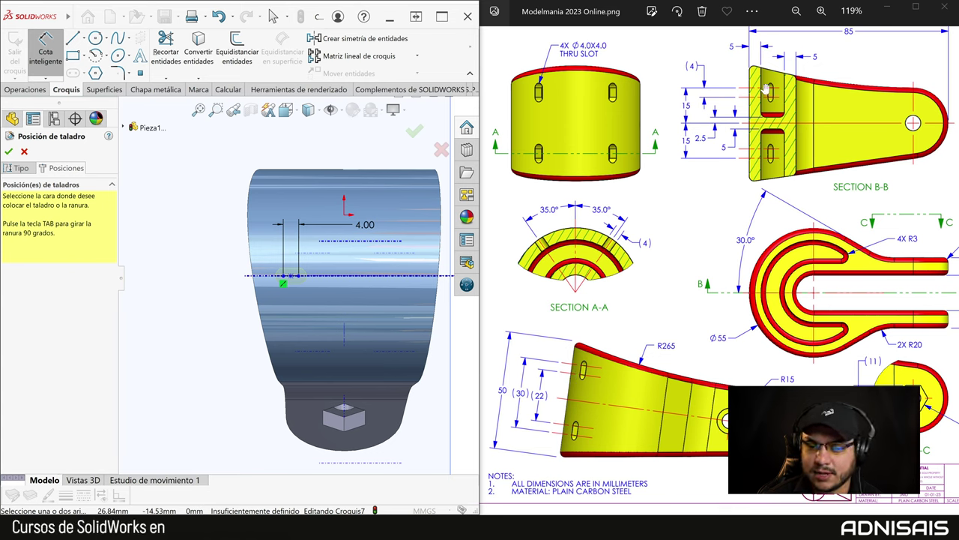
{"action": "left_click", "coordinate": [286, 279]}
{"action": "left_click", "coordinate": [344, 215]}
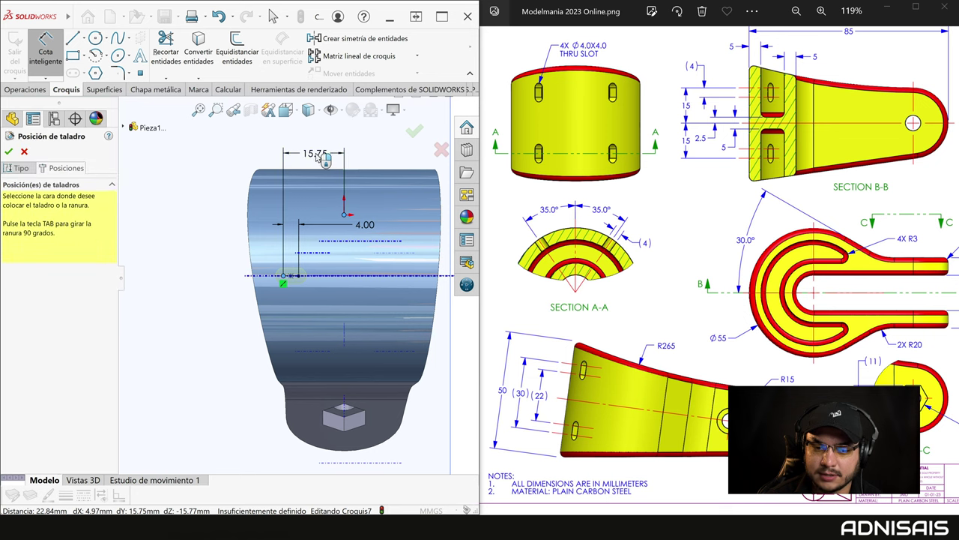
{"action": "left_click", "coordinate": [321, 155]}
{"action": "type", "text": "15.00mm"}
{"action": "key", "text": "Return"}
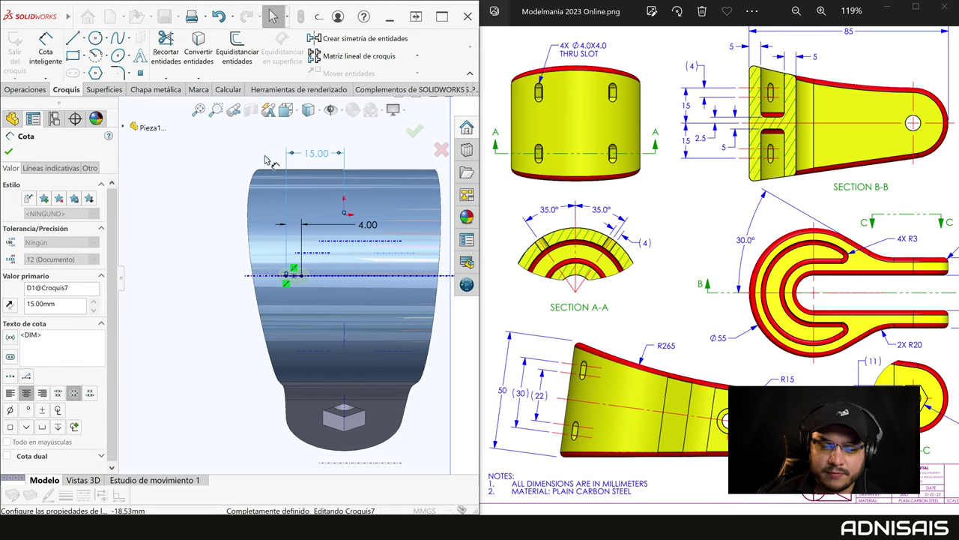
{"action": "key", "text": "Escape"}
{"action": "key", "text": "Escape"}
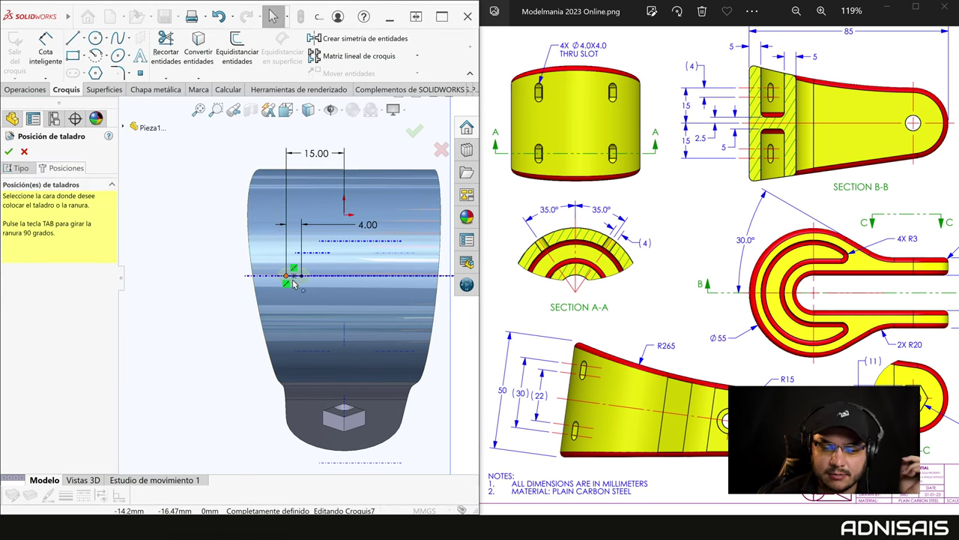
{"action": "middle_click_drag", "start_coordinate": [317, 267], "coordinate": [225, 247]}
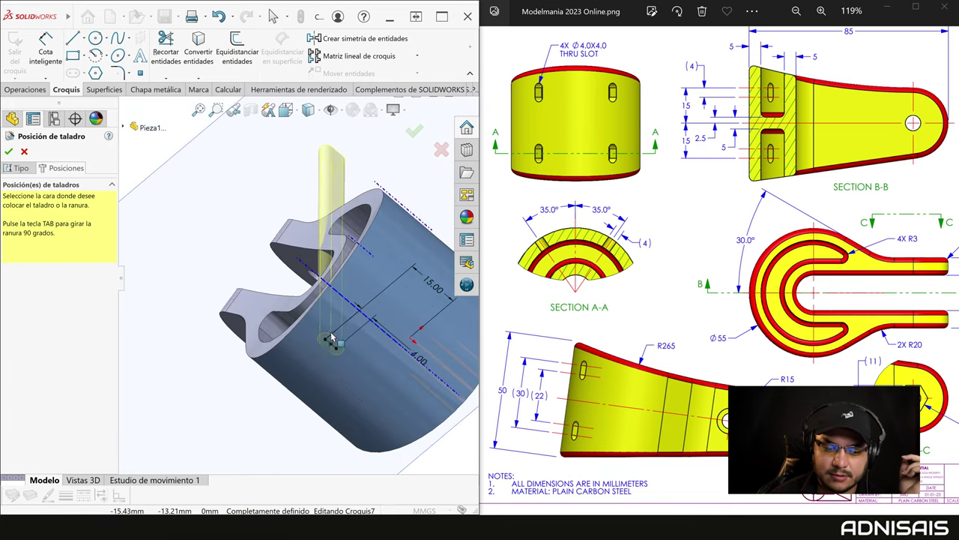
Step: Set the M2 slot's end condition to 'Hasta el siguiente' and create the slot cut
{"action": "left_click", "coordinate": [21, 168]}
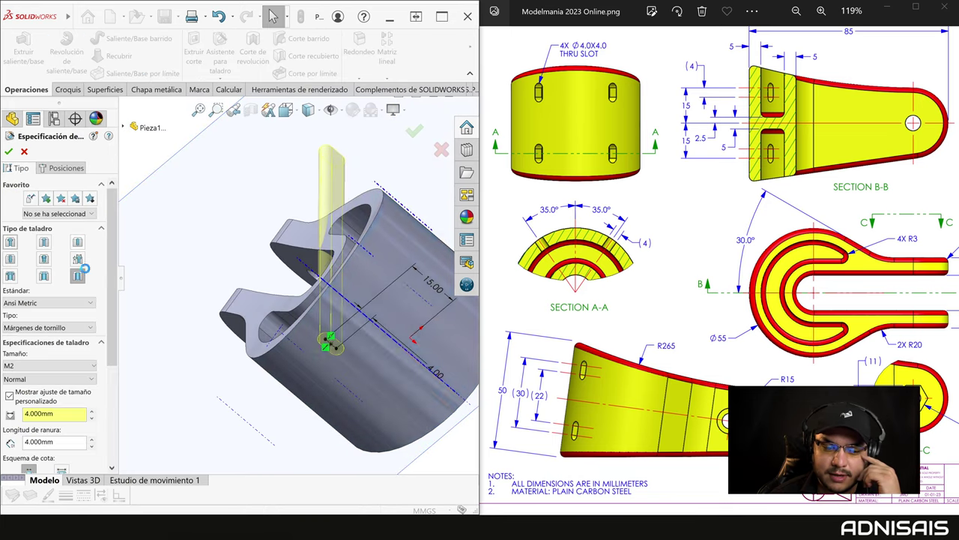
{"action": "scroll", "coordinate": [82, 352], "scroll_direction": "down", "scroll_amount": 2}
{"action": "scroll", "coordinate": [72, 375], "scroll_direction": "down", "scroll_amount": 2}
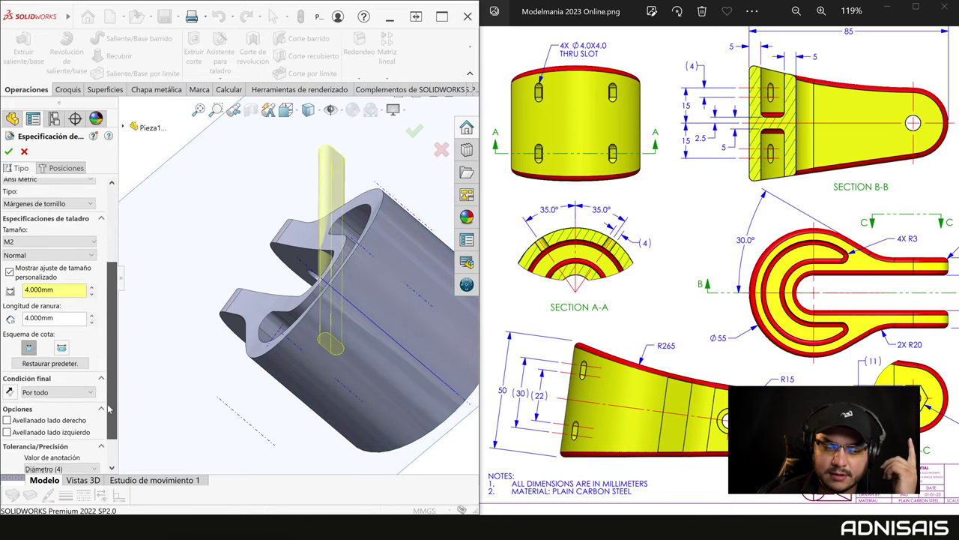
{"action": "scroll", "coordinate": [65, 391], "scroll_direction": "down", "scroll_amount": 1}
{"action": "key", "text": "ctrl+7"}
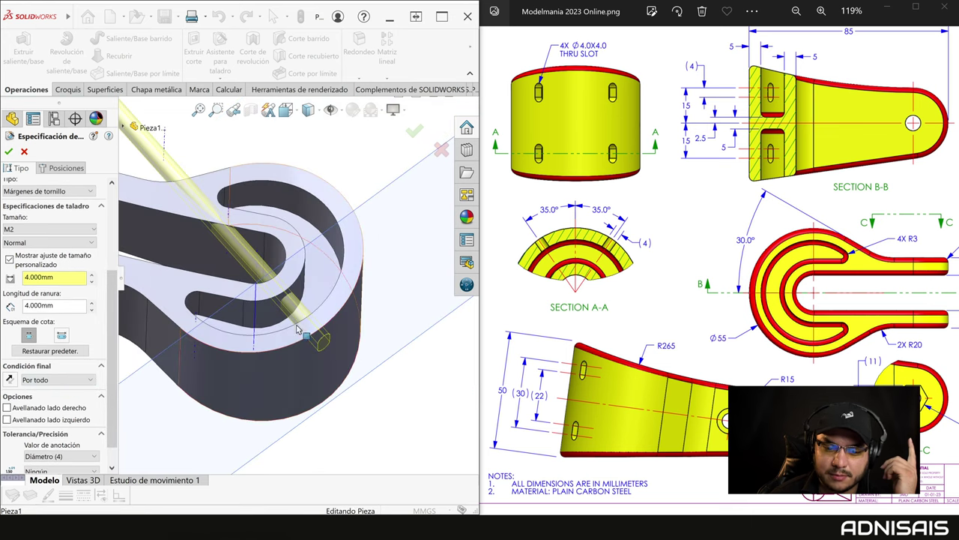
{"action": "left_click", "coordinate": [78, 380]}
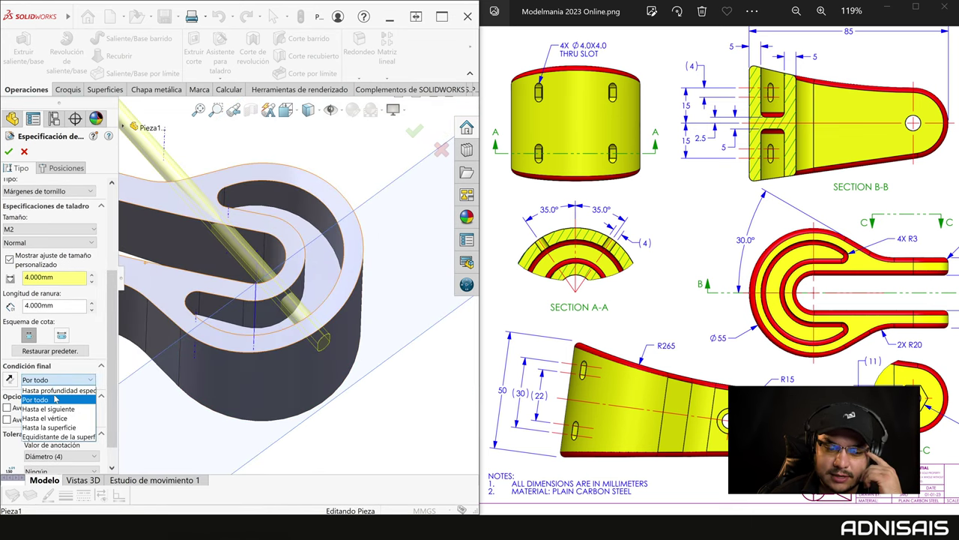
{"action": "left_click", "coordinate": [48, 409]}
{"action": "middle_click_drag", "start_coordinate": [300, 330], "coordinate": [337, 366]}
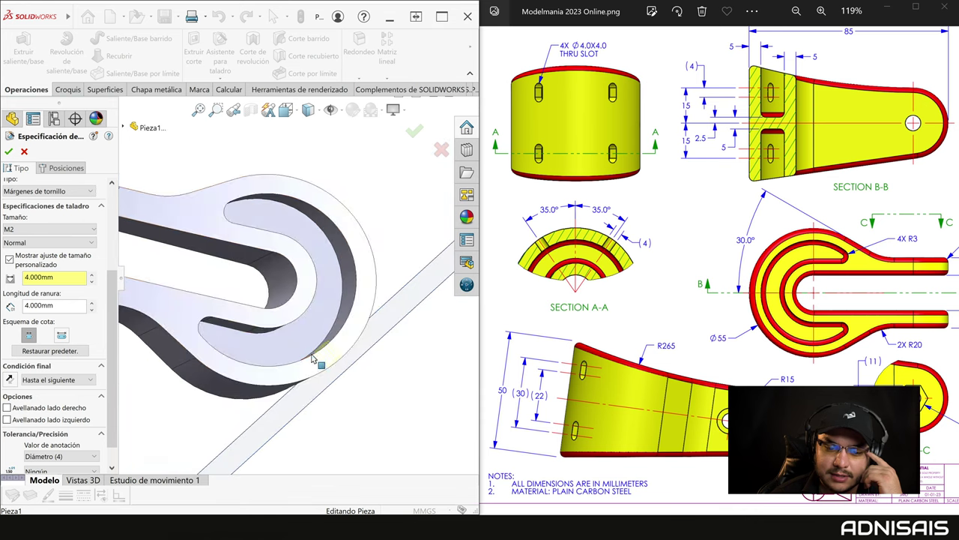
{"action": "left_click", "coordinate": [8, 151]}
{"action": "mouse_move", "coordinate": [354, 343]}
{"action": "middle_mouse_down"}
{"action": "mouse_move", "coordinate": [356, 374]}
{"action": "mouse_move", "coordinate": [324, 255]}
{"action": "middle_mouse_up"}
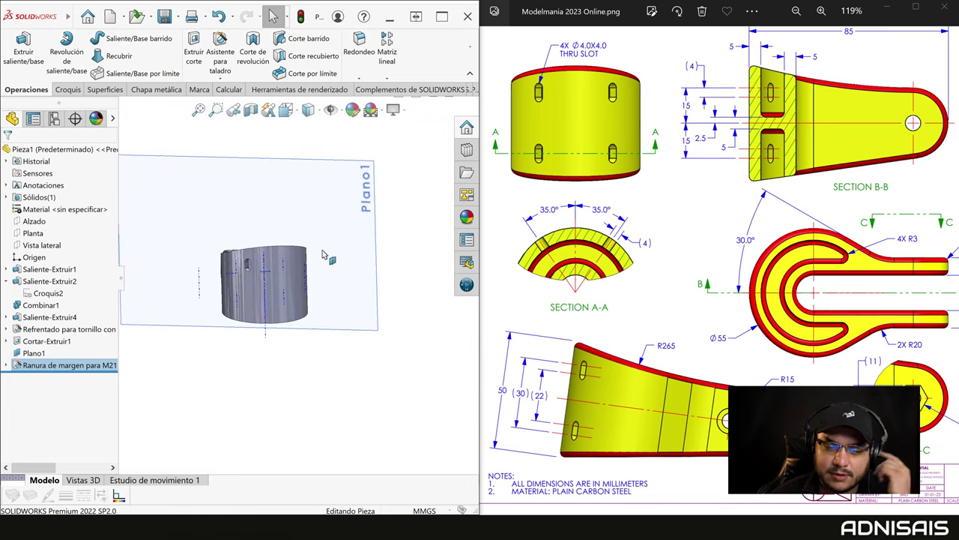
Step: Hide Plano1 and the sketch lines, then start a Simetría (mirror) feature
{"action": "left_click", "coordinate": [321, 195]}
{"action": "left_click", "coordinate": [352, 174]}
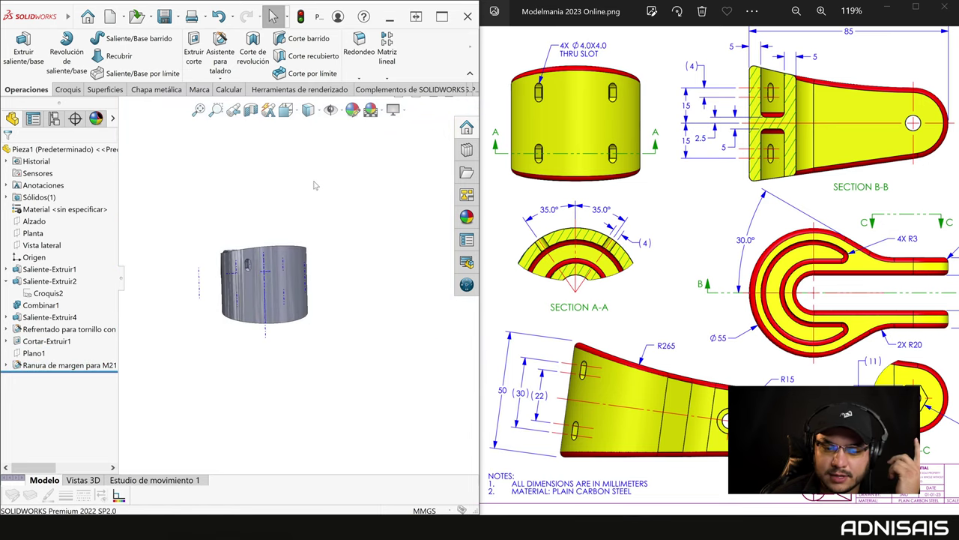
{"action": "left_click", "coordinate": [331, 110]}
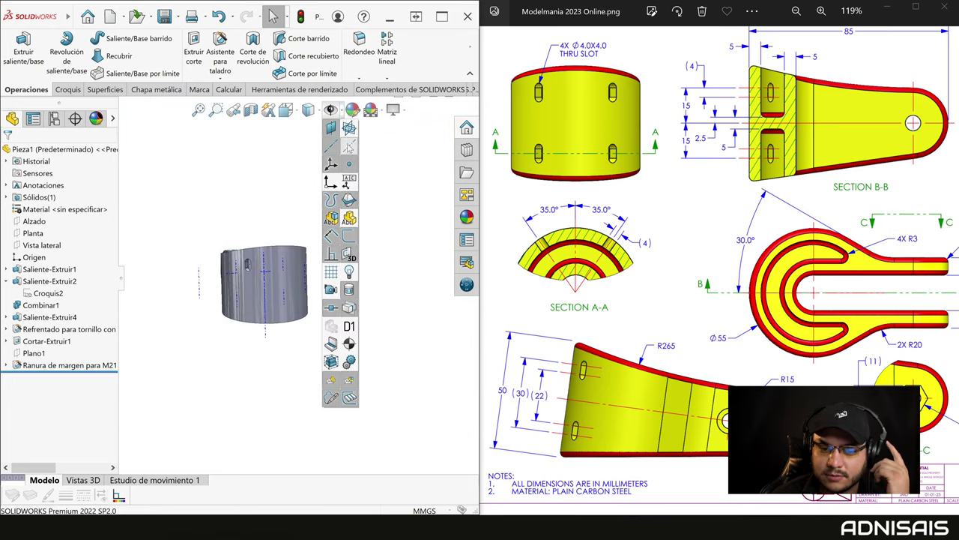
{"action": "left_click", "coordinate": [349, 146]}
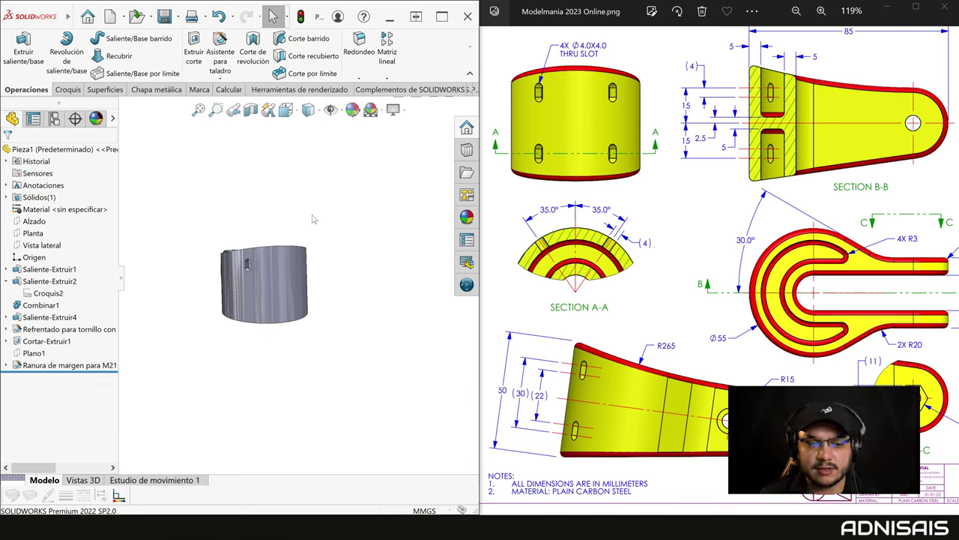
{"action": "left_click", "coordinate": [387, 80]}
{"action": "left_click", "coordinate": [405, 172]}
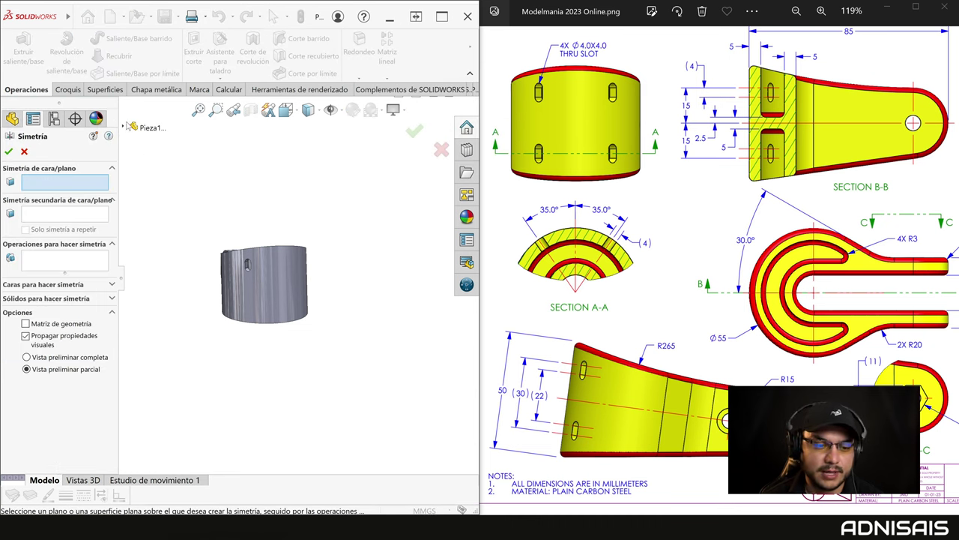
Step: Mirror the M2 slot across Alzado and Planta to make Simetría1 with four slots
{"action": "left_click", "coordinate": [126, 128]}
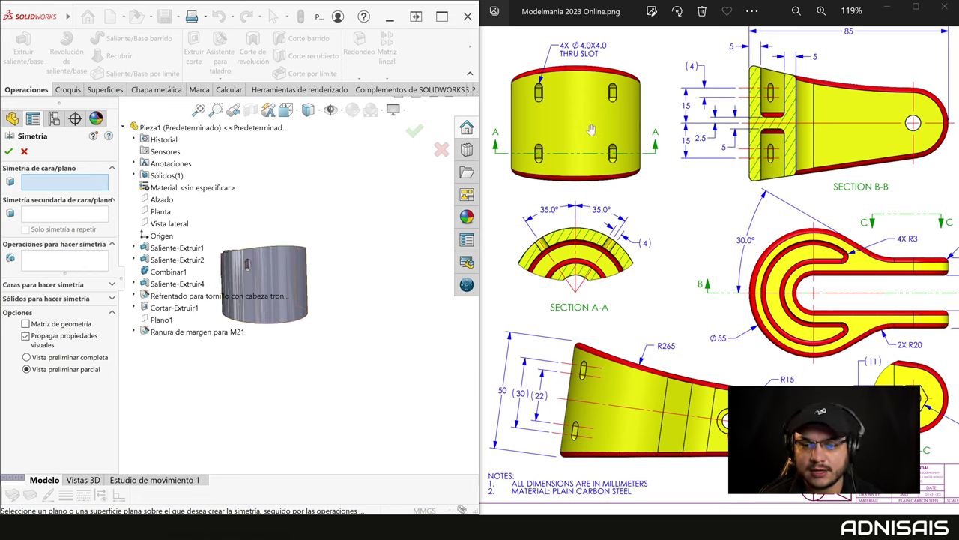
{"action": "left_click", "coordinate": [162, 200]}
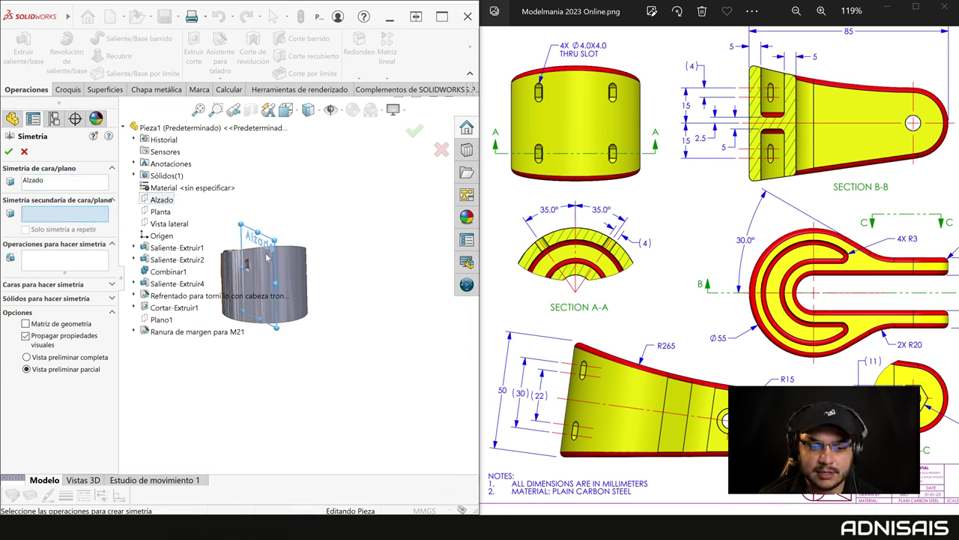
{"action": "left_click", "coordinate": [159, 212]}
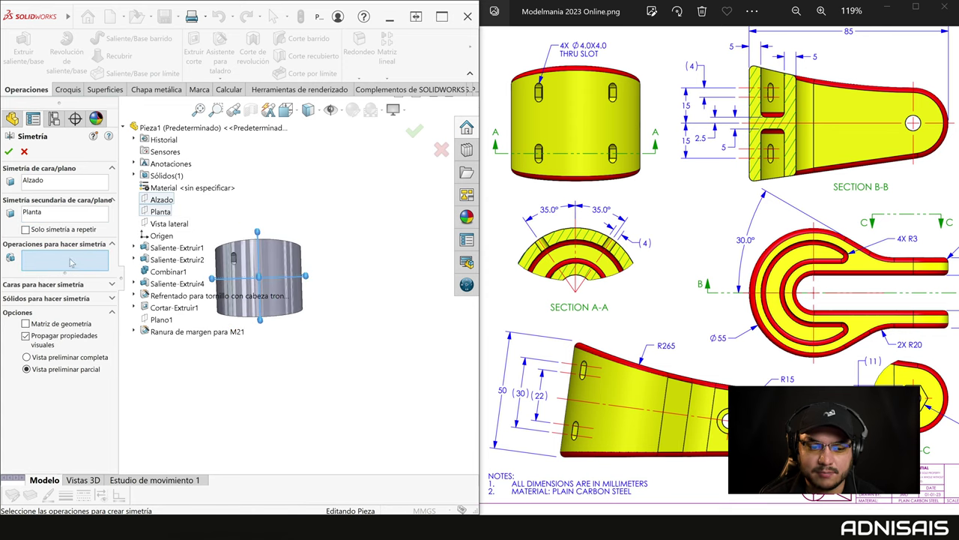
{"action": "left_click", "coordinate": [158, 331]}
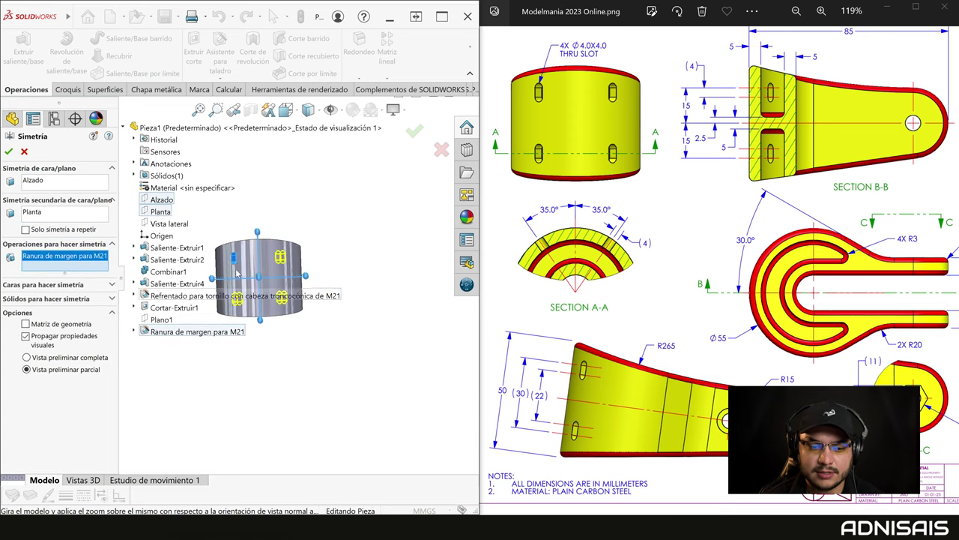
{"action": "scroll", "coordinate": [349, 276], "scroll_direction": "down", "scroll_amount": 2}
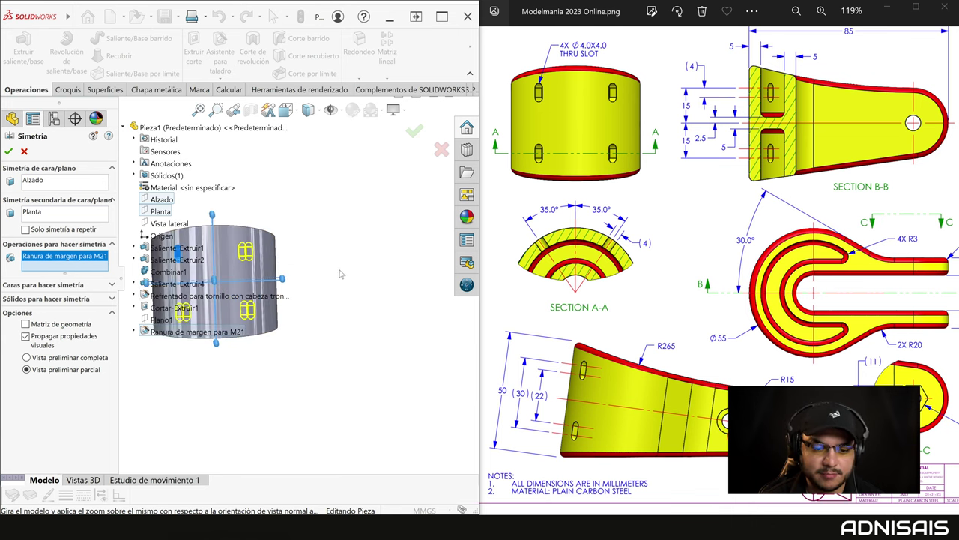
{"action": "middle_click_drag", "start_coordinate": [325, 279], "coordinate": [444, 323], "text": "ctrl"}
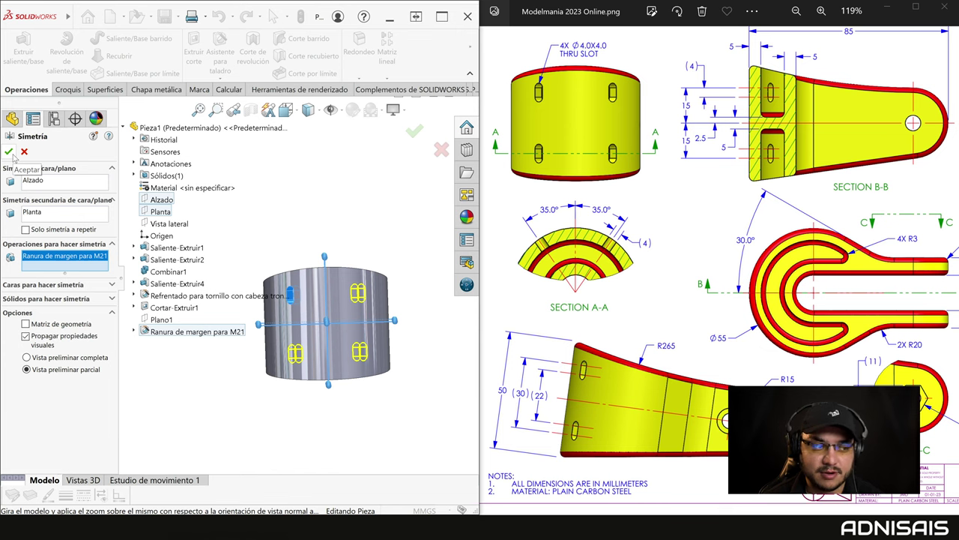
{"action": "left_click", "coordinate": [11, 152]}
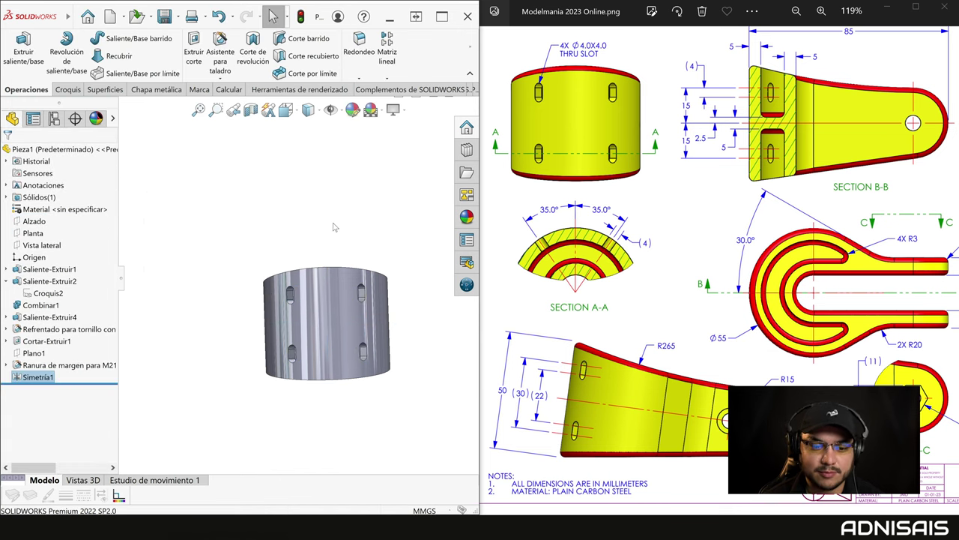
Step: Orbit the bracket, snap to isometric view, and start a Redondeo (fillet) feature
{"action": "mouse_move", "coordinate": [345, 239]}
{"action": "middle_mouse_down"}
{"action": "mouse_move", "coordinate": [317, 229]}
{"action": "mouse_move", "coordinate": [268, 235]}
{"action": "mouse_move", "coordinate": [261, 352]}
{"action": "mouse_move", "coordinate": [215, 381]}
{"action": "mouse_move", "coordinate": [242, 324]}
{"action": "mouse_move", "coordinate": [447, 242]}
{"action": "middle_mouse_up"}
{"action": "mouse_move", "coordinate": [344, 216]}
{"action": "middle_mouse_down"}
{"action": "mouse_move", "coordinate": [231, 235]}
{"action": "mouse_move", "coordinate": [167, 258]}
{"action": "mouse_move", "coordinate": [161, 287]}
{"action": "middle_mouse_up"}
{"action": "key", "text": "ctrl+7"}
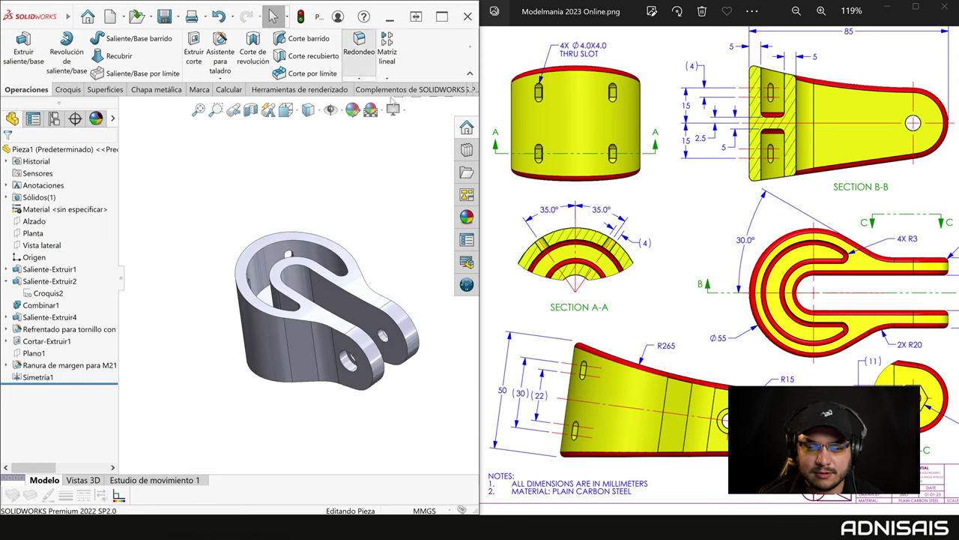
{"action": "left_click", "coordinate": [359, 45]}
{"action": "left_click_drag", "start_coordinate": [807, 225], "coordinate": [727, 225]}
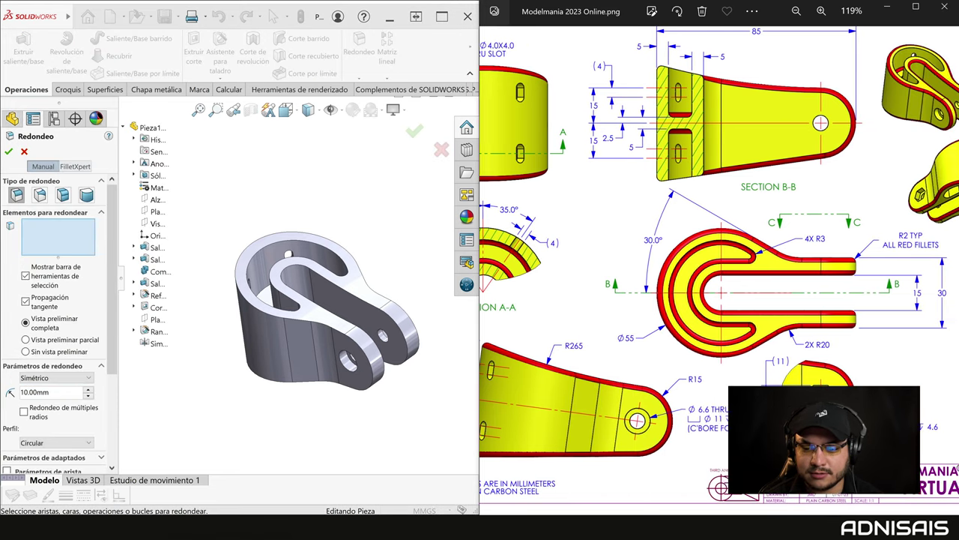
Step: Set the fillet radius to 2 mm
{"action": "left_click_drag", "start_coordinate": [807, 225], "coordinate": [727, 225]}
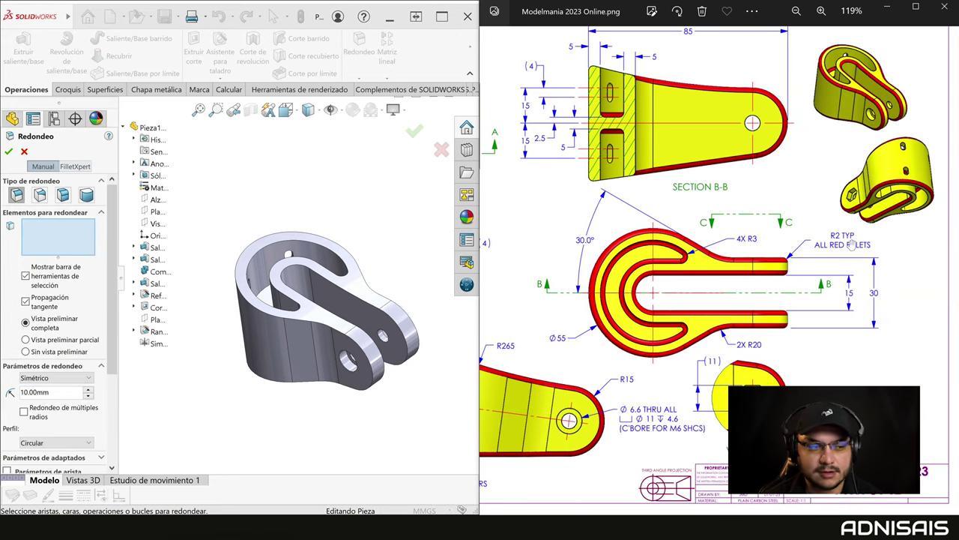
{"action": "left_click", "coordinate": [16, 398]}
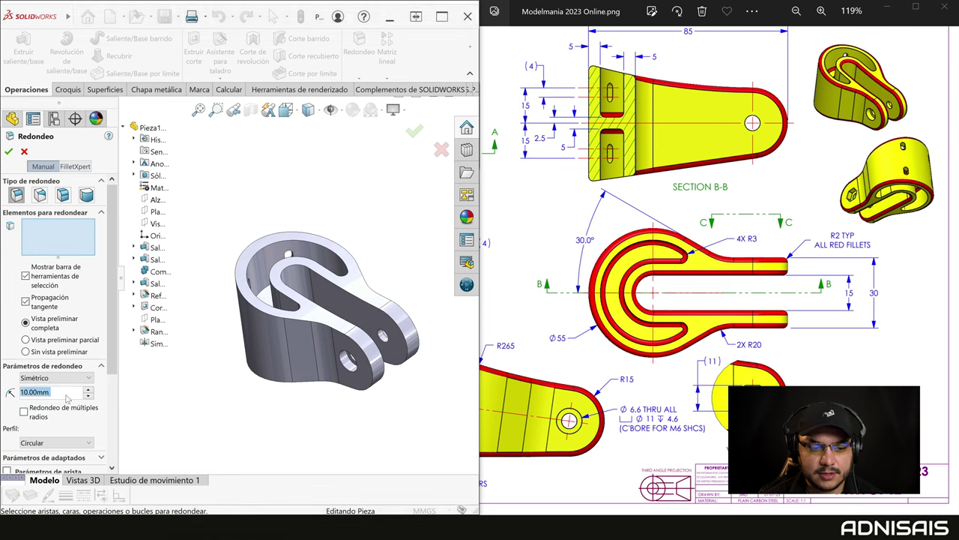
{"action": "type", "text": "2"}
{"action": "key", "text": "Return"}
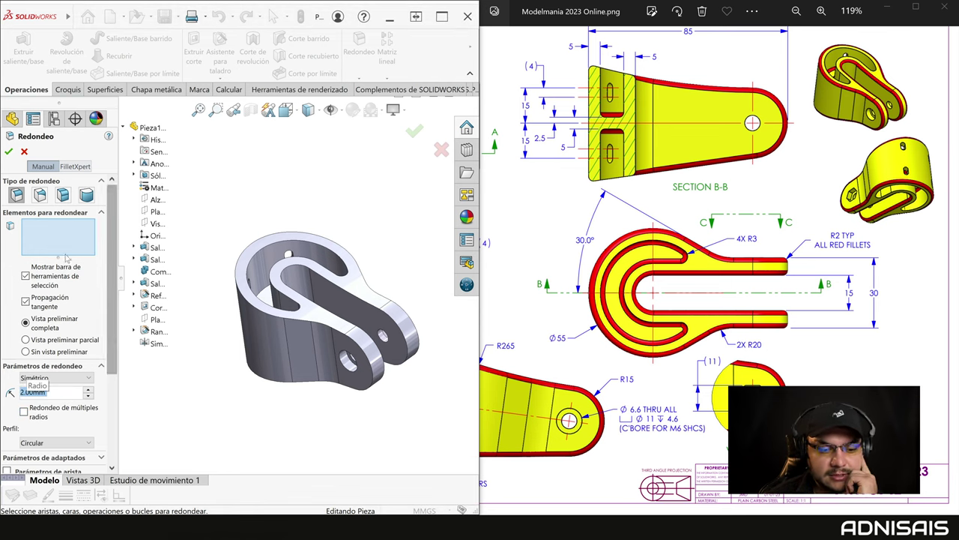
Step: Add the top edge chain and a second edge chain to the fillet
{"action": "mouse_move", "coordinate": [315, 278]}
{"action": "middle_mouse_down"}
{"action": "mouse_move", "coordinate": [338, 280]}
{"action": "mouse_move", "coordinate": [334, 322]}
{"action": "middle_mouse_up"}
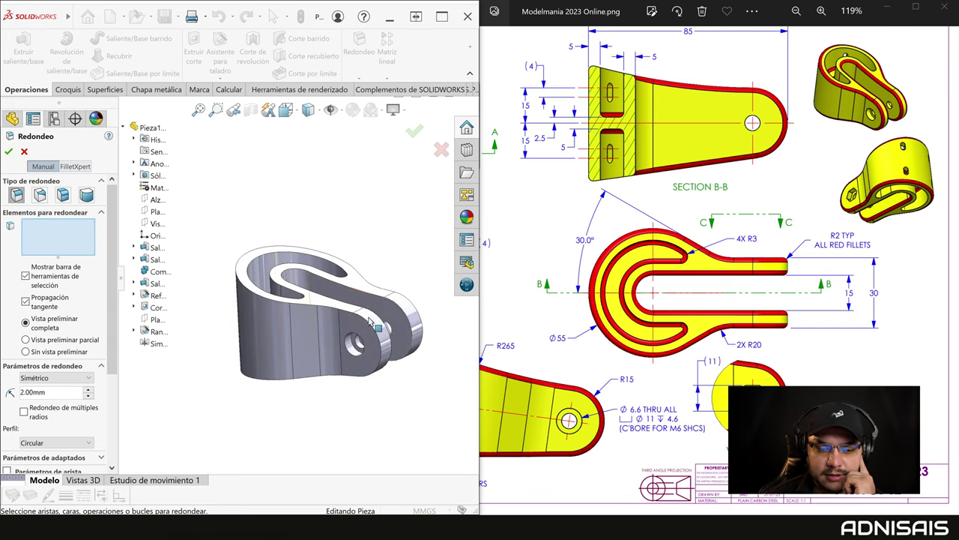
{"action": "middle_click_drag", "start_coordinate": [311, 309], "coordinate": [309, 303]}
{"action": "left_click", "coordinate": [309, 303]}
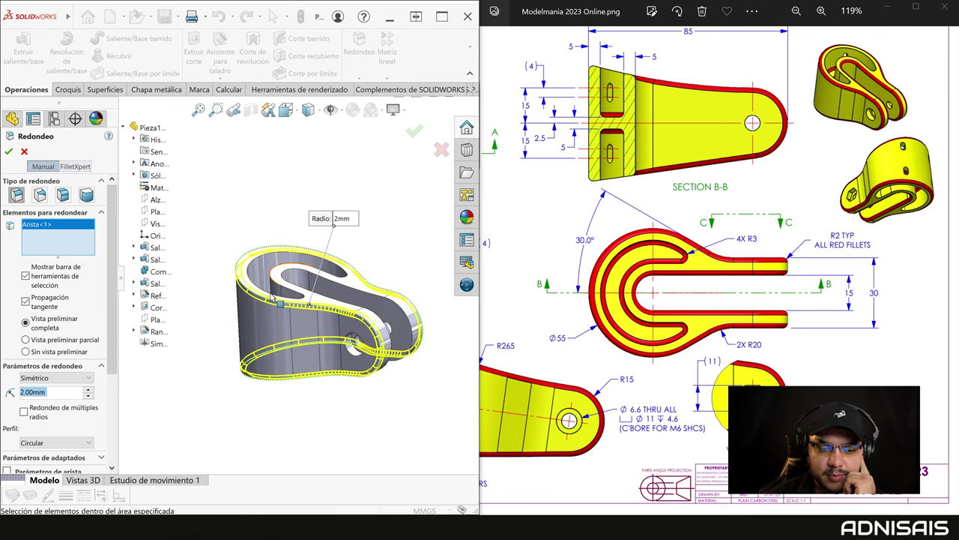
{"action": "left_click", "coordinate": [340, 288]}
{"action": "mouse_move", "coordinate": [340, 289]}
{"action": "middle_mouse_down"}
{"action": "mouse_move", "coordinate": [359, 308]}
{"action": "mouse_move", "coordinate": [362, 351]}
{"action": "mouse_move", "coordinate": [366, 337]}
{"action": "middle_mouse_up"}
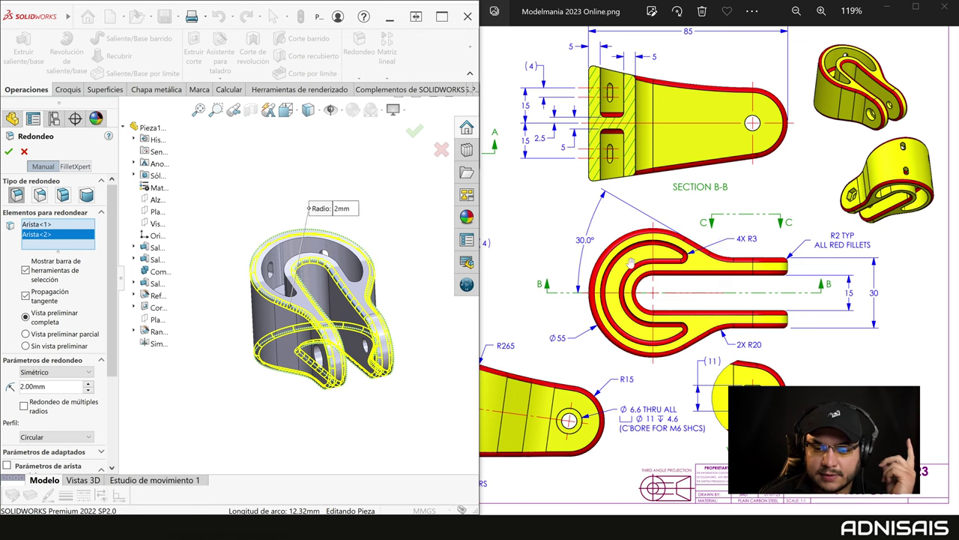
Step: Add the top face and a second face to the fillet
{"action": "left_click_drag", "start_coordinate": [625, 272], "coordinate": [751, 249]}
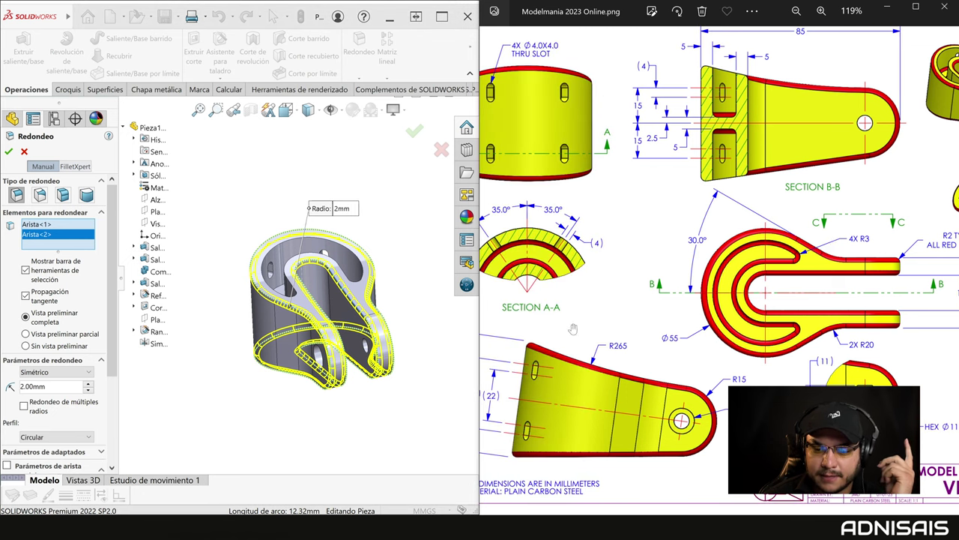
{"action": "mouse_move", "coordinate": [337, 300]}
{"action": "middle_mouse_down"}
{"action": "mouse_move", "coordinate": [285, 315]}
{"action": "mouse_move", "coordinate": [320, 276]}
{"action": "middle_mouse_up"}
{"action": "left_click", "coordinate": [276, 314]}
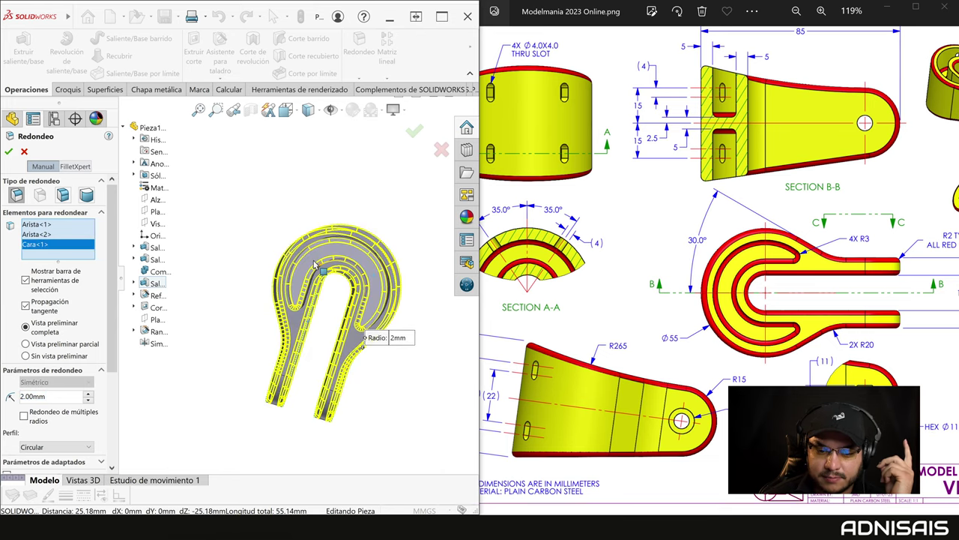
{"action": "left_click", "coordinate": [321, 268]}
{"action": "middle_click_drag", "start_coordinate": [321, 269], "coordinate": [360, 273]}
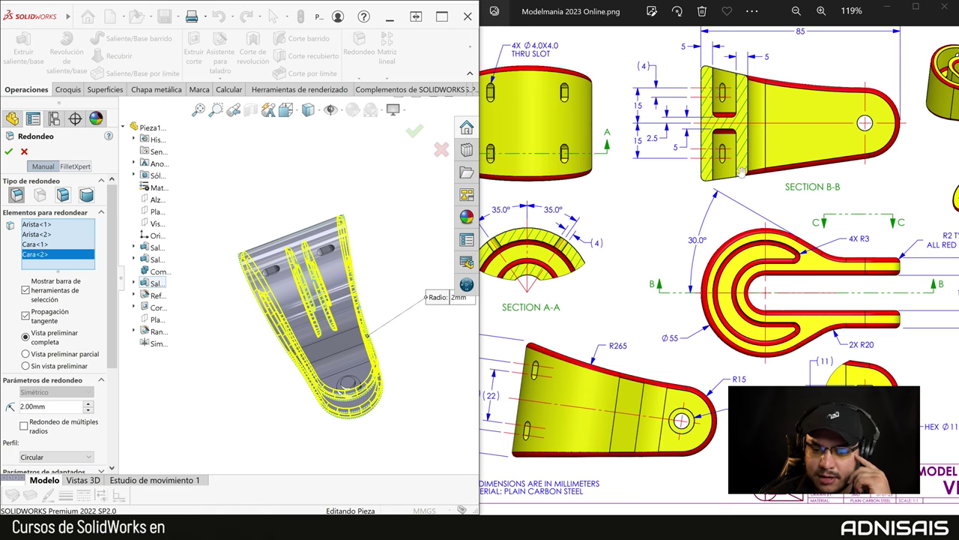
Step: Deselect an accidentally added edge near the slot and apply the 2 mm fillet Redondeo1
{"action": "middle_click_drag", "start_coordinate": [339, 279], "coordinate": [322, 300]}
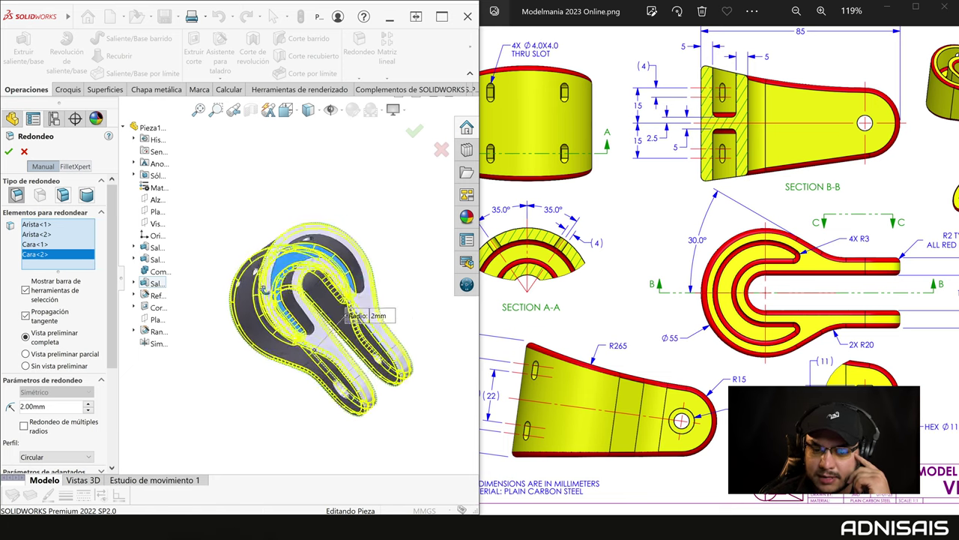
{"action": "scroll", "coordinate": [749, 262], "scroll_direction": "up", "scroll_amount": 1}
{"action": "left_click_drag", "start_coordinate": [805, 146], "coordinate": [817, 71]}
{"action": "scroll", "coordinate": [871, 84], "scroll_direction": "up", "scroll_amount": 5}
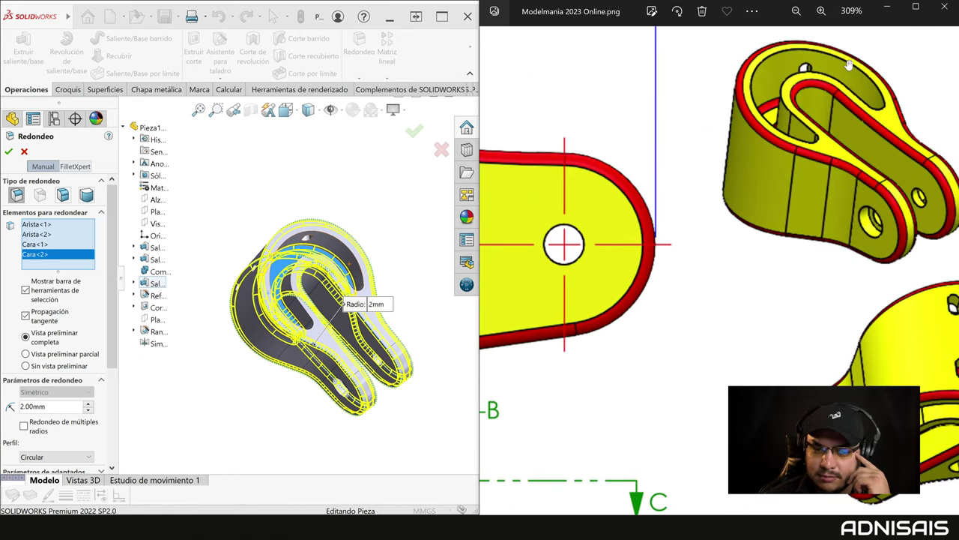
{"action": "middle_click_drag", "start_coordinate": [315, 314], "coordinate": [271, 238]}
{"action": "scroll", "coordinate": [276, 251], "scroll_direction": "down", "scroll_amount": 5}
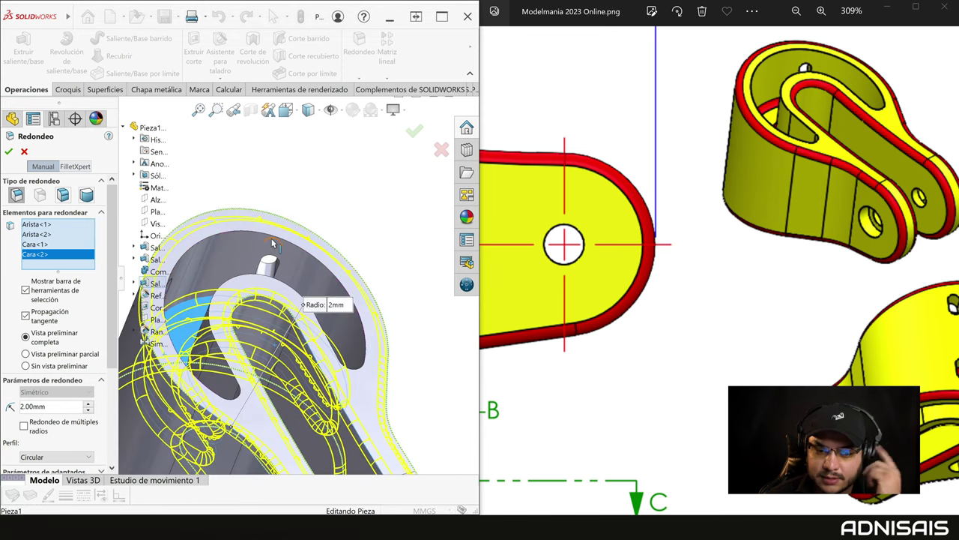
{"action": "left_click", "coordinate": [271, 235]}
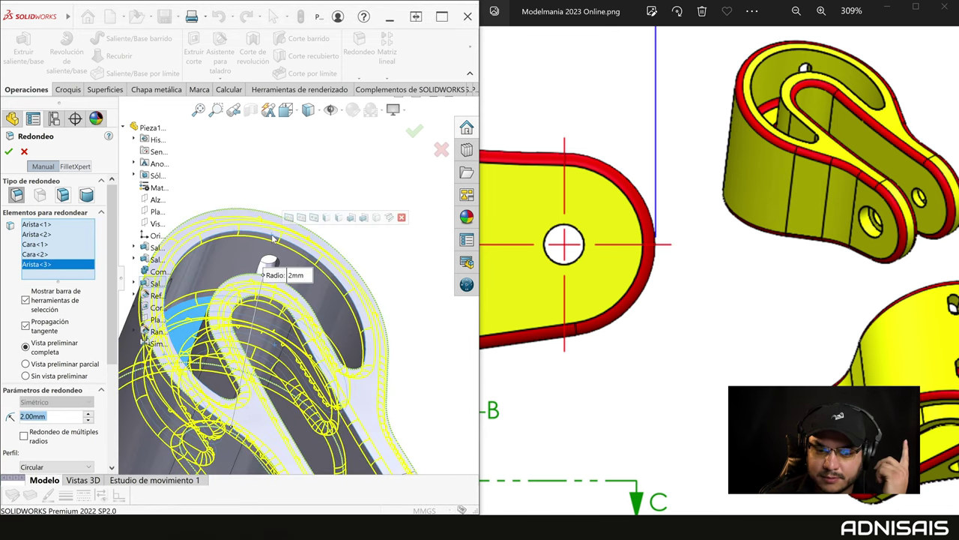
{"action": "left_click", "coordinate": [274, 237]}
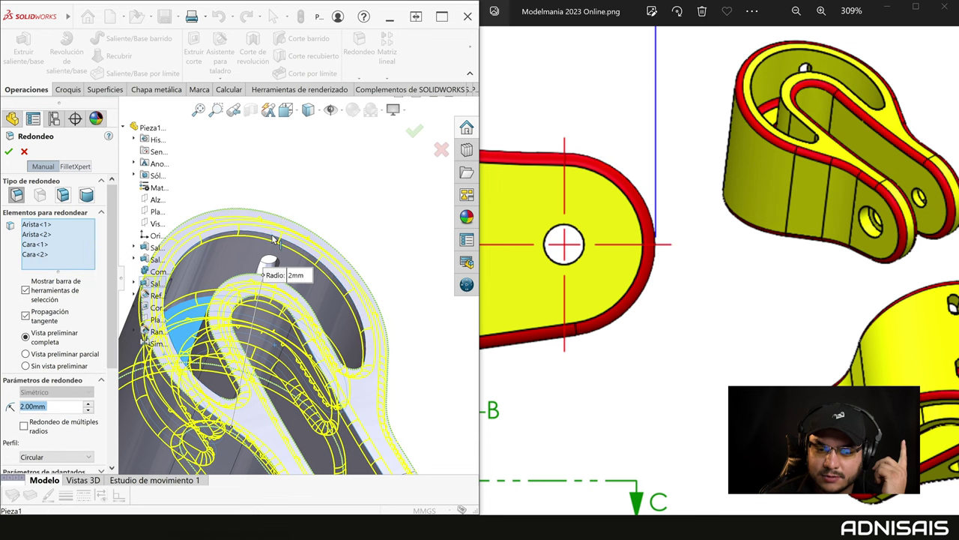
{"action": "scroll", "coordinate": [317, 240], "scroll_direction": "up", "scroll_amount": 2}
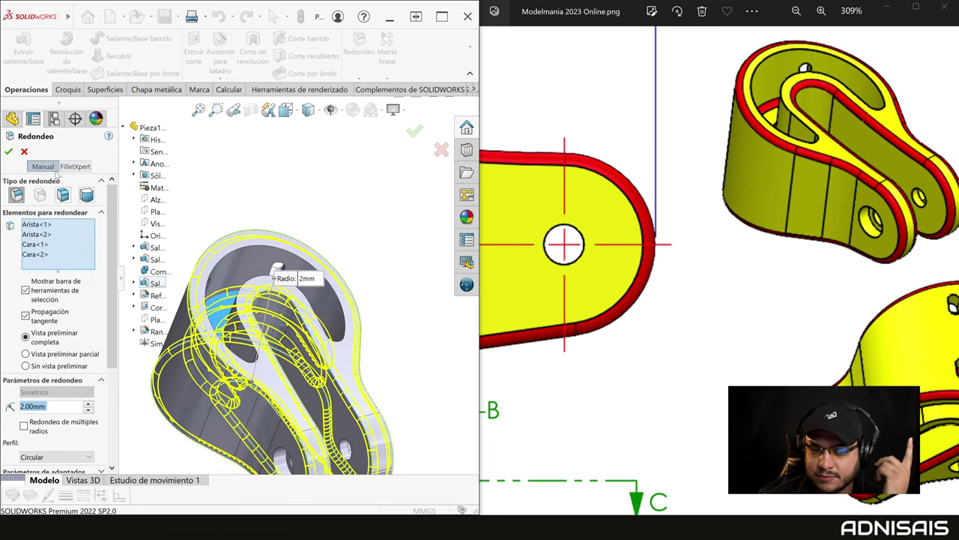
{"action": "key", "text": "Return"}
Step: Colour the Redondeo1 fillet faces red and orbit the bracket to inspect them
{"action": "scroll", "coordinate": [335, 229], "scroll_direction": "up", "scroll_amount": 2}
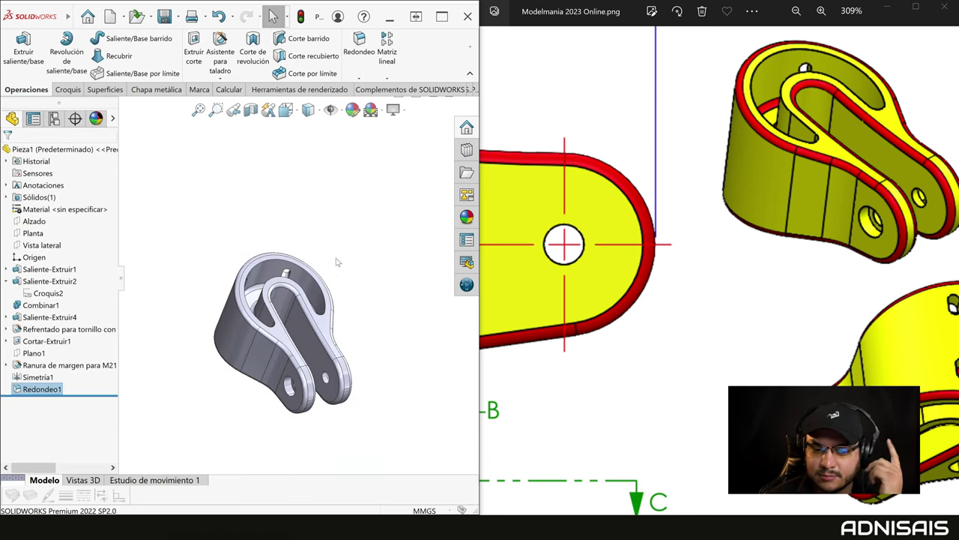
{"action": "mouse_move", "coordinate": [336, 261]}
{"action": "middle_mouse_down"}
{"action": "mouse_move", "coordinate": [322, 234]}
{"action": "mouse_move", "coordinate": [339, 296]}
{"action": "middle_mouse_up"}
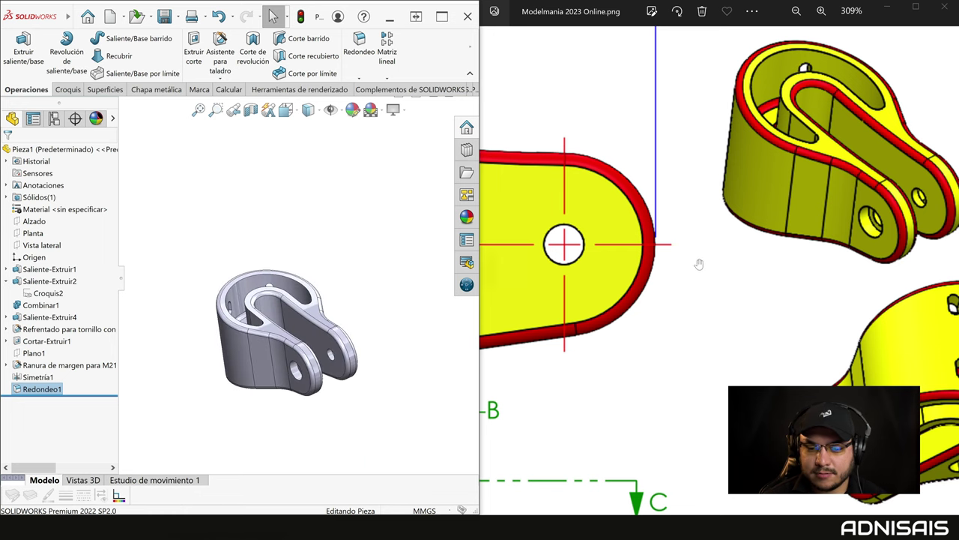
{"action": "scroll", "coordinate": [697, 266], "scroll_direction": "down", "scroll_amount": 5}
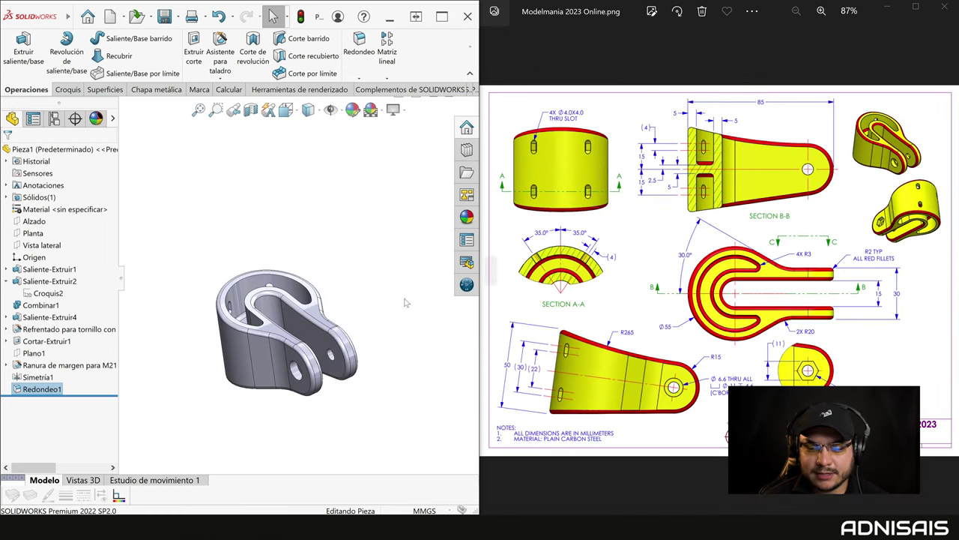
{"action": "left_click", "coordinate": [197, 289]}
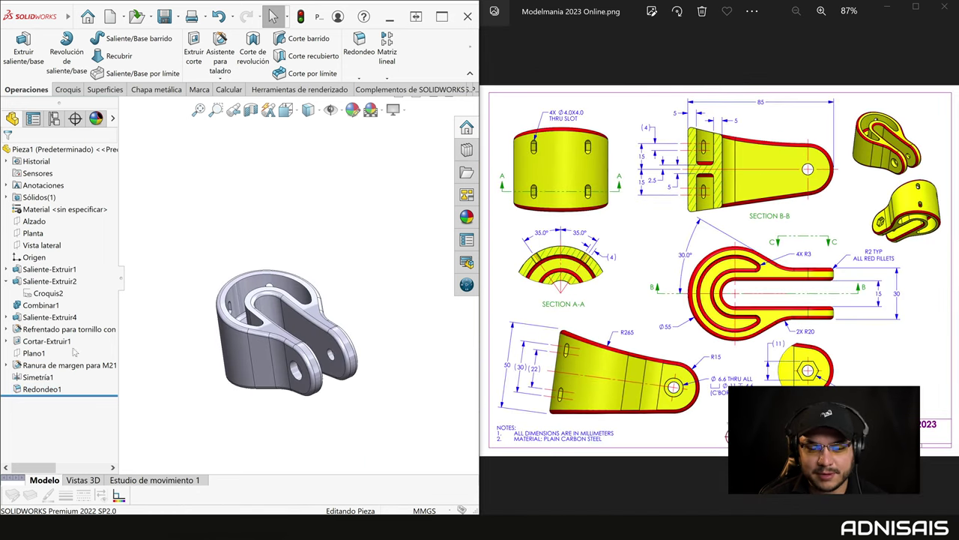
{"action": "left_click", "coordinate": [39, 388]}
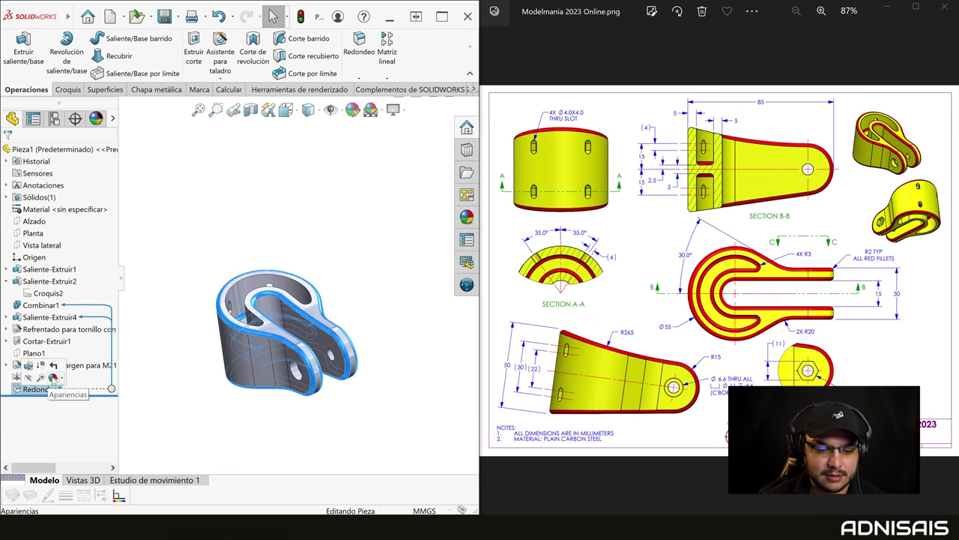
{"action": "left_click", "coordinate": [53, 379]}
{"action": "left_click", "coordinate": [75, 398]}
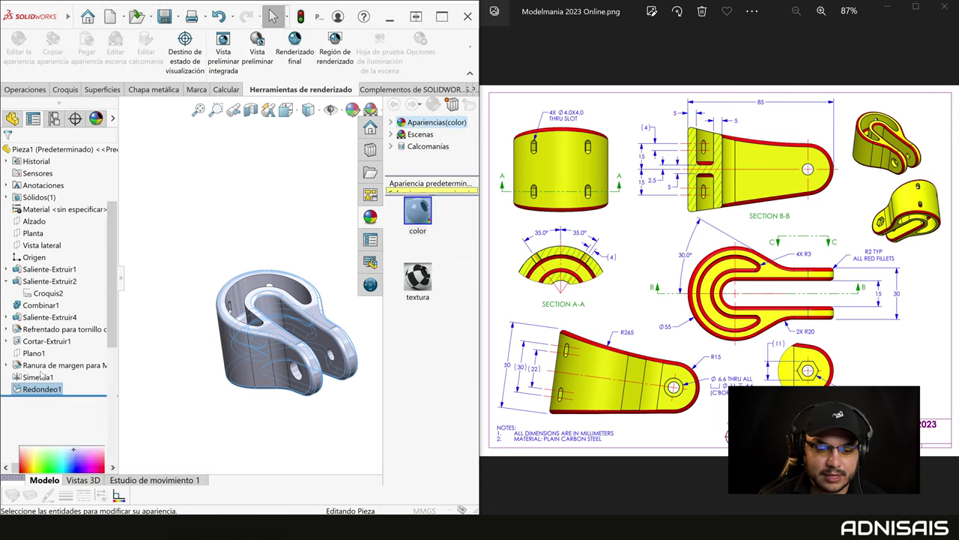
{"action": "left_click", "coordinate": [21, 446]}
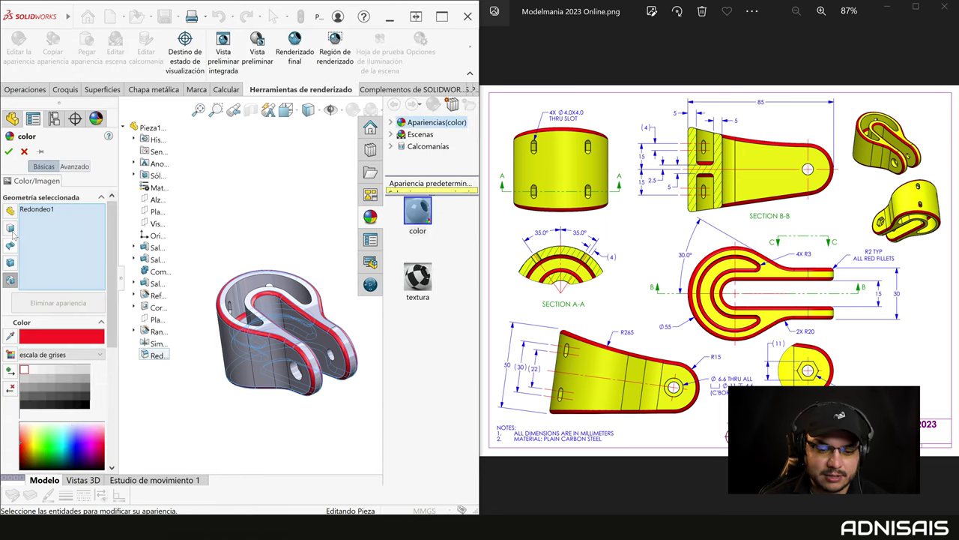
{"action": "left_click", "coordinate": [9, 151]}
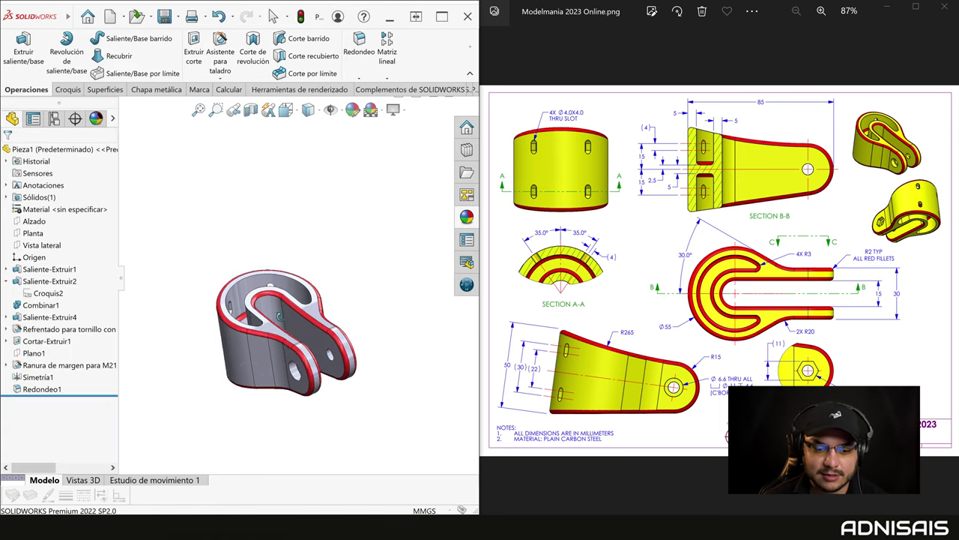
{"action": "mouse_move", "coordinate": [285, 330]}
{"action": "middle_mouse_down"}
{"action": "mouse_move", "coordinate": [232, 327]}
{"action": "mouse_move", "coordinate": [289, 362]}
{"action": "middle_mouse_up"}
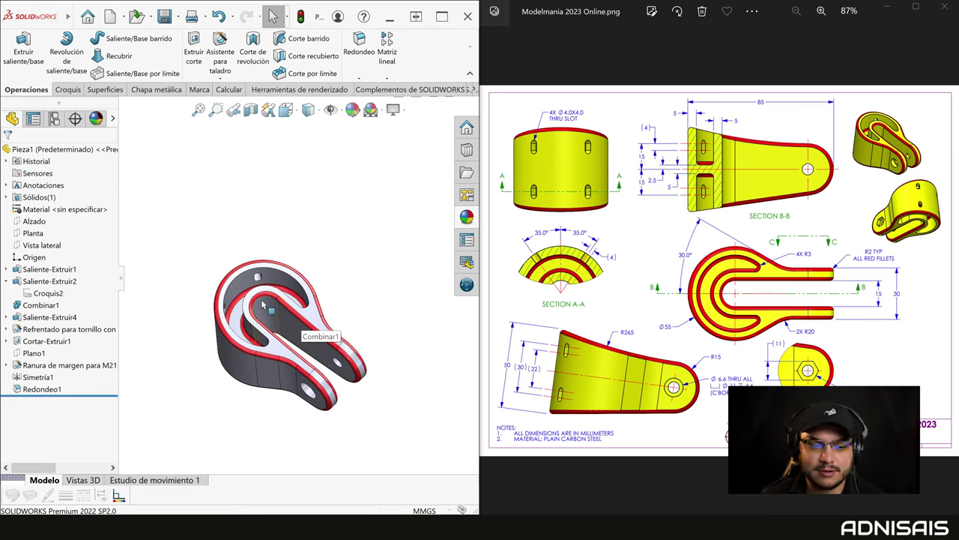
{"action": "mouse_move", "coordinate": [300, 317]}
{"action": "middle_mouse_down"}
{"action": "mouse_move", "coordinate": [307, 305]}
{"action": "mouse_move", "coordinate": [231, 318]}
{"action": "middle_mouse_up"}
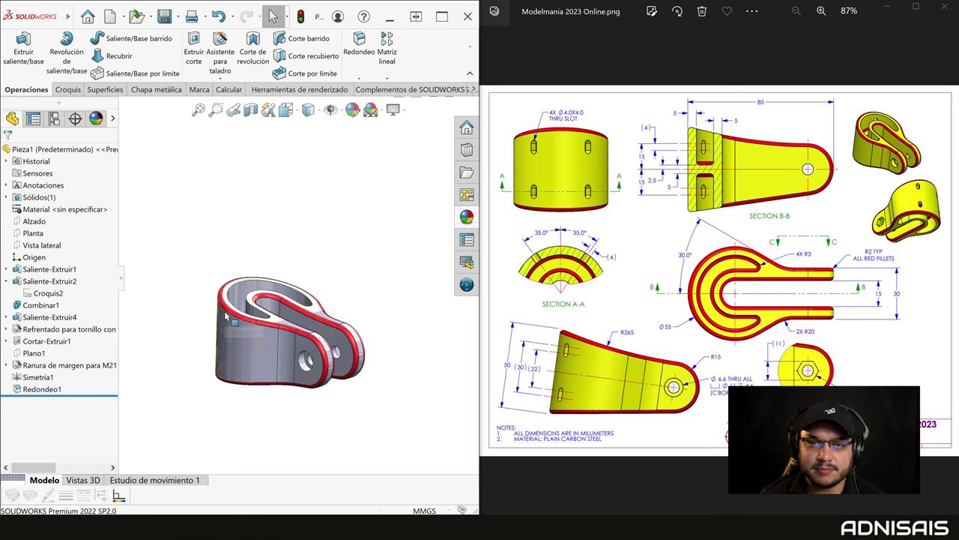
Step: Assign Acero al carbono no aleado as the part's material from the favourites list
{"action": "right_click", "coordinate": [60, 210]}
{"action": "left_click", "coordinate": [86, 257]}
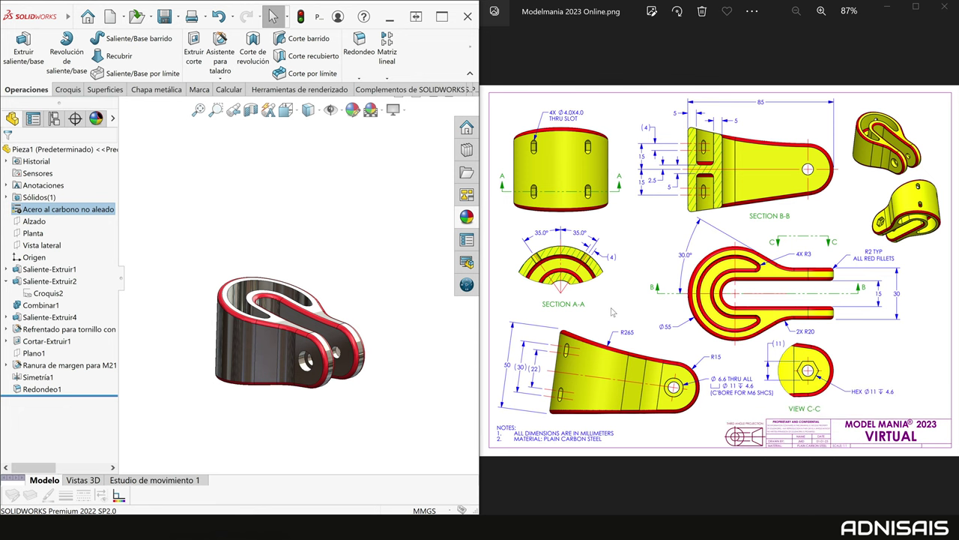
{"action": "scroll", "coordinate": [858, 367], "scroll_direction": "up", "scroll_amount": 3}
{"action": "scroll", "coordinate": [839, 390], "scroll_direction": "up", "scroll_amount": 2}
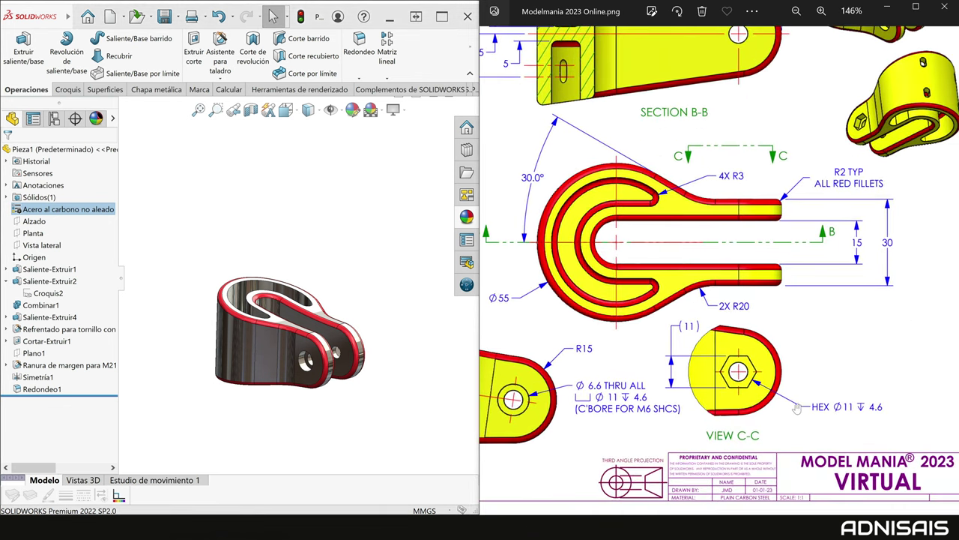
Step: Inspect View C-C and the title block of the drawing, then move on to the Fase 2 drawing
{"action": "scroll", "coordinate": [794, 431], "scroll_direction": "up", "scroll_amount": 4}
{"action": "scroll", "coordinate": [794, 432], "scroll_direction": "up", "scroll_amount": 2}
{"action": "left_click_drag", "start_coordinate": [696, 514], "coordinate": [698, 428]}
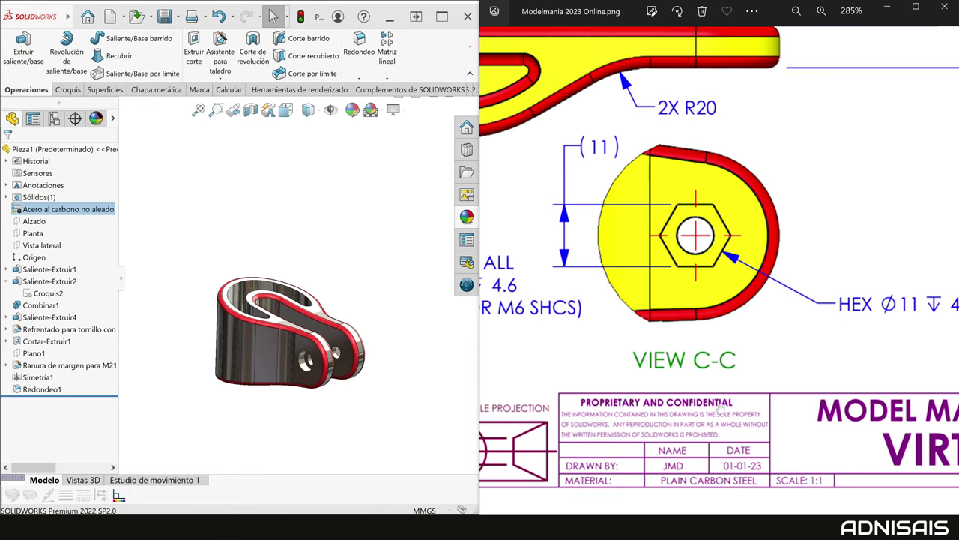
{"action": "scroll", "coordinate": [719, 408], "scroll_direction": "down", "scroll_amount": 1}
{"action": "scroll", "coordinate": [697, 383], "scroll_direction": "down", "scroll_amount": 2}
{"action": "scroll", "coordinate": [675, 353], "scroll_direction": "down", "scroll_amount": 1}
{"action": "scroll", "coordinate": [649, 322], "scroll_direction": "down", "scroll_amount": 1}
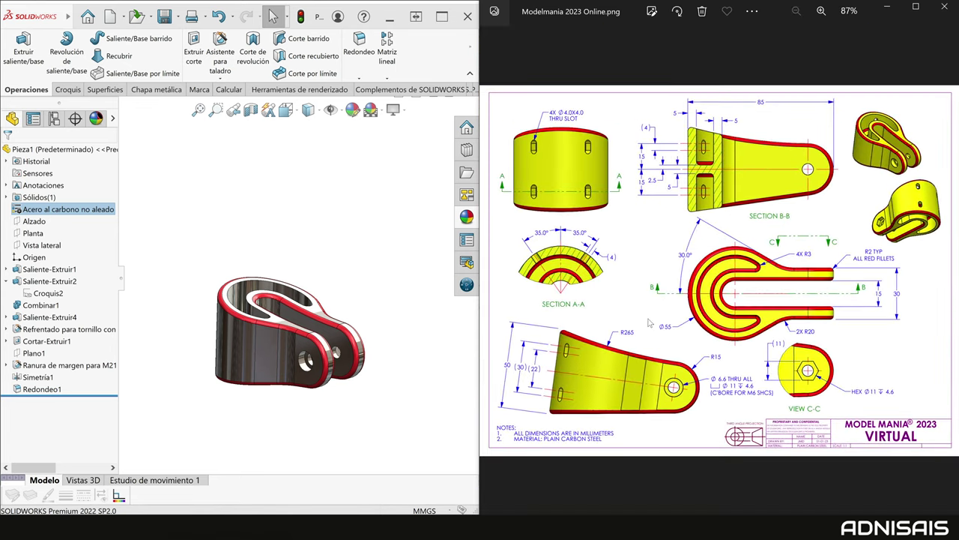
{"action": "key", "text": "Right"}
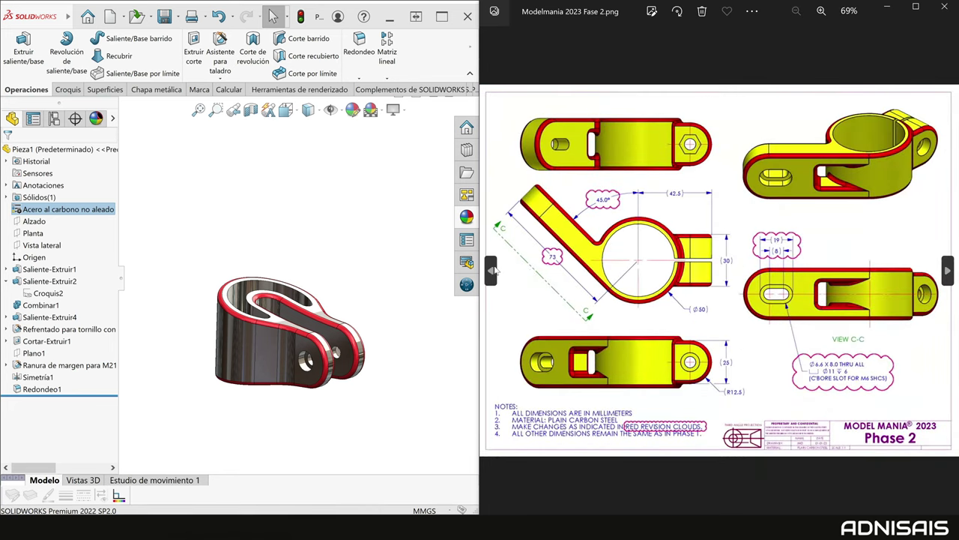
{"action": "left_click", "coordinate": [494, 272]}
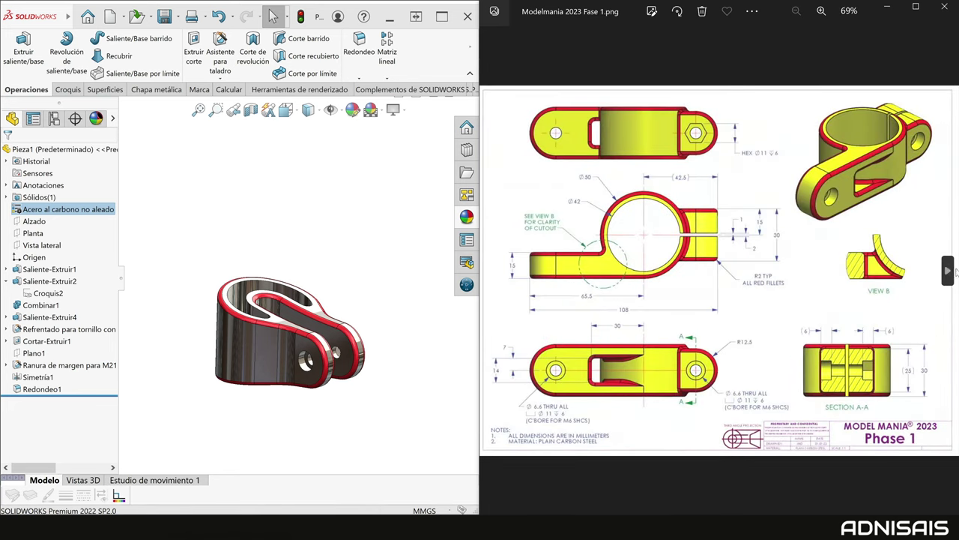
{"action": "left_click", "coordinate": [949, 270]}
{"action": "left_click", "coordinate": [949, 271]}
{"action": "scroll", "coordinate": [631, 435], "scroll_direction": "up", "scroll_amount": 3}
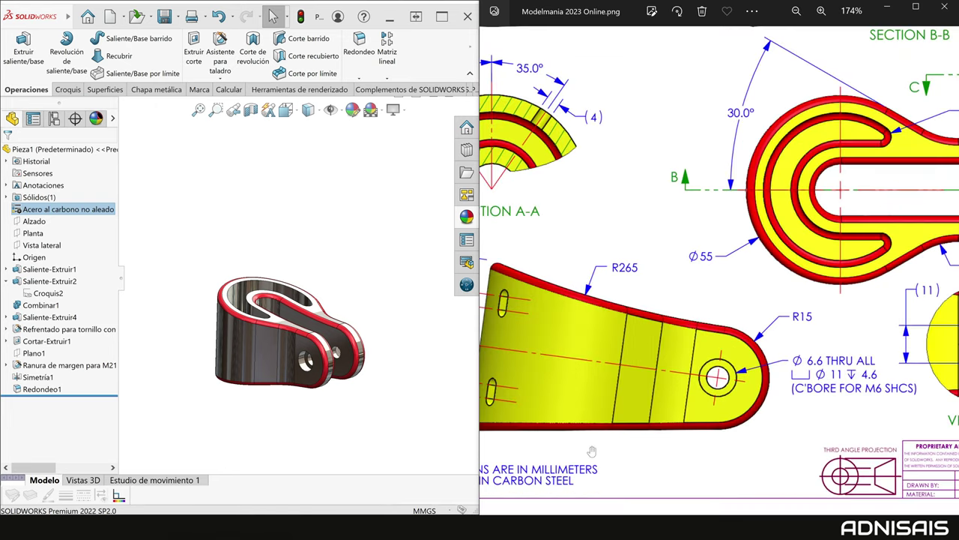
{"action": "left_click_drag", "start_coordinate": [665, 243], "coordinate": [782, 281]}
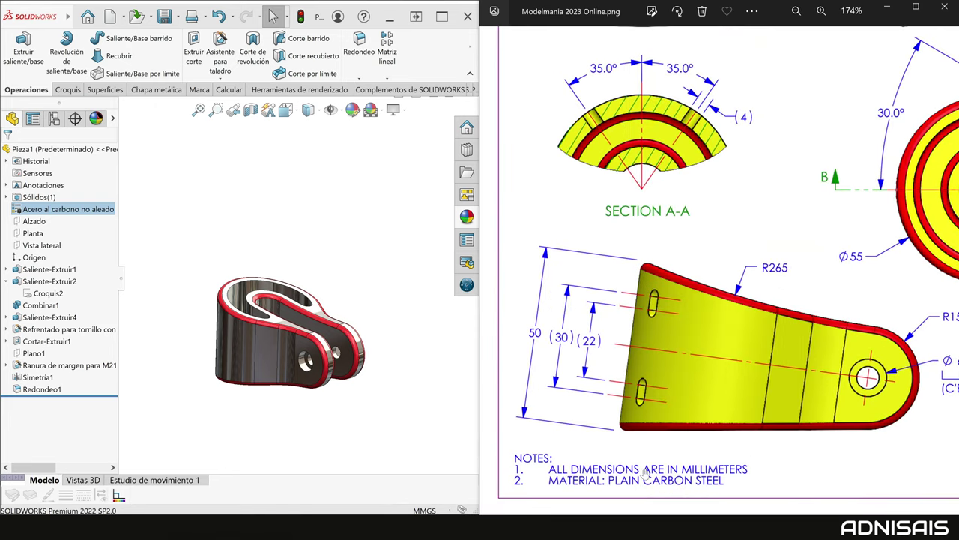
{"action": "scroll", "coordinate": [673, 341], "scroll_direction": "down", "scroll_amount": 3}
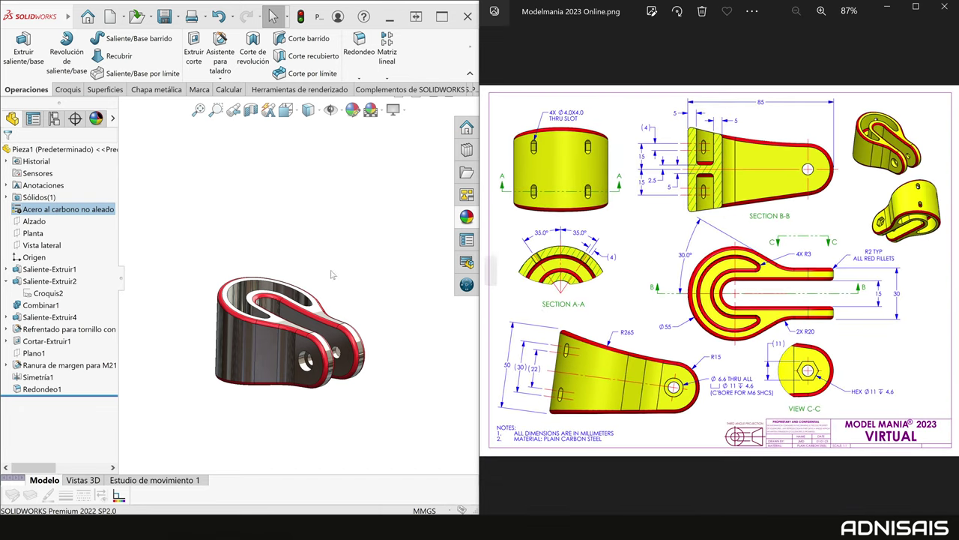
{"action": "left_click", "coordinate": [419, 261]}
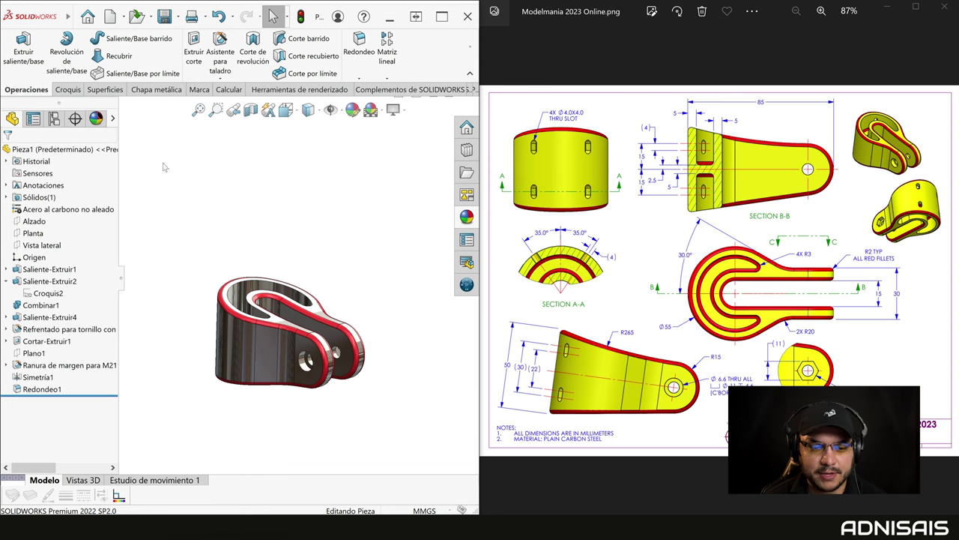
Step: Show the bracket's mass properties and read its mass of 476.98 grams
{"action": "left_click", "coordinate": [227, 90]}
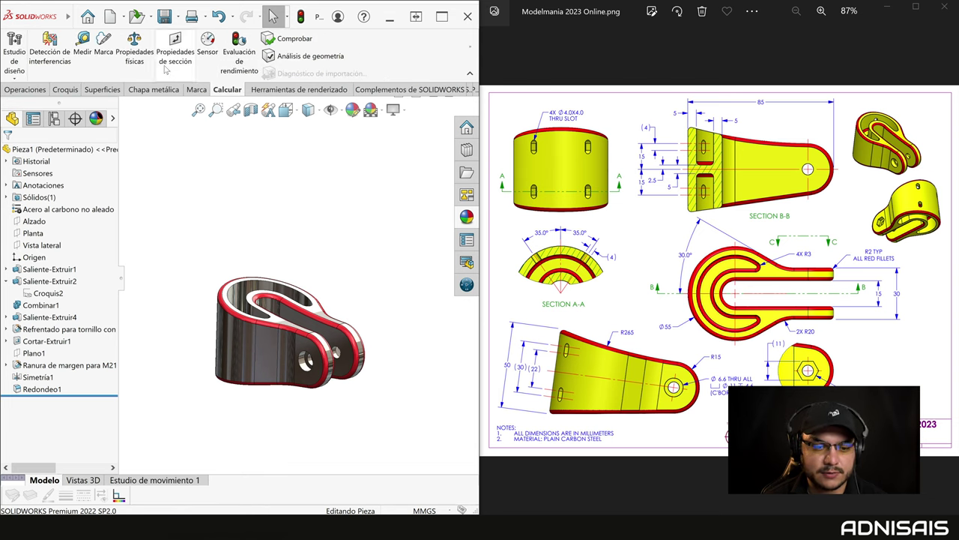
{"action": "left_click", "coordinate": [135, 52]}
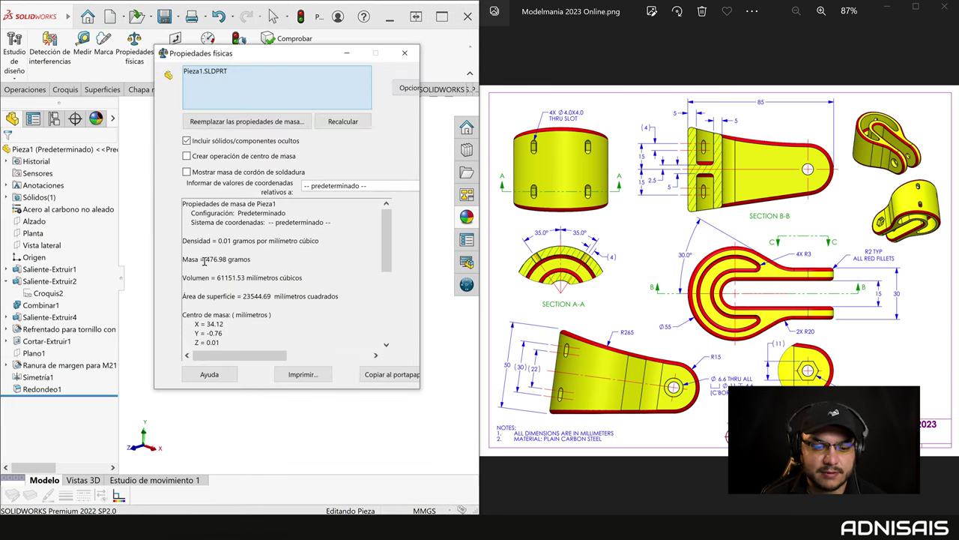
{"action": "left_click", "coordinate": [305, 265]}
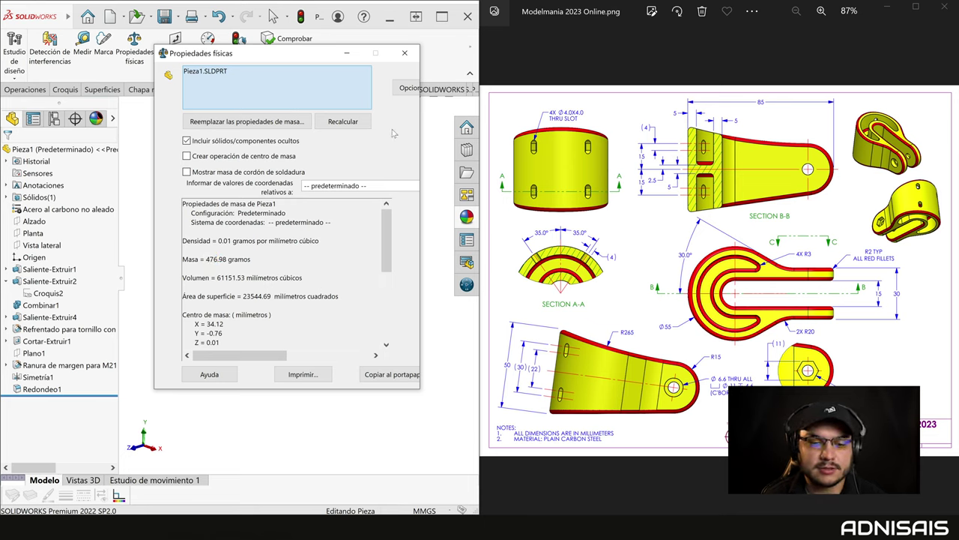
Step: Bring up the reference drawing and zoom in to compare against it
{"action": "left_click", "coordinate": [751, 261]}
{"action": "scroll", "coordinate": [763, 270], "scroll_direction": "up", "scroll_amount": 2}
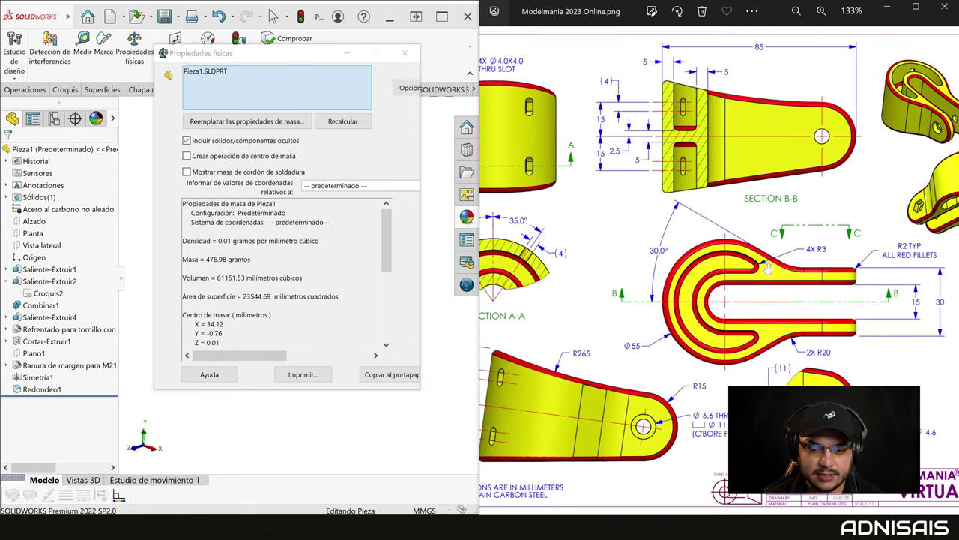
{"action": "scroll", "coordinate": [763, 269], "scroll_direction": "up", "scroll_amount": 2}
{"action": "scroll", "coordinate": [764, 268], "scroll_direction": "up", "scroll_amount": 2}
{"action": "scroll", "coordinate": [765, 266], "scroll_direction": "up", "scroll_amount": 2}
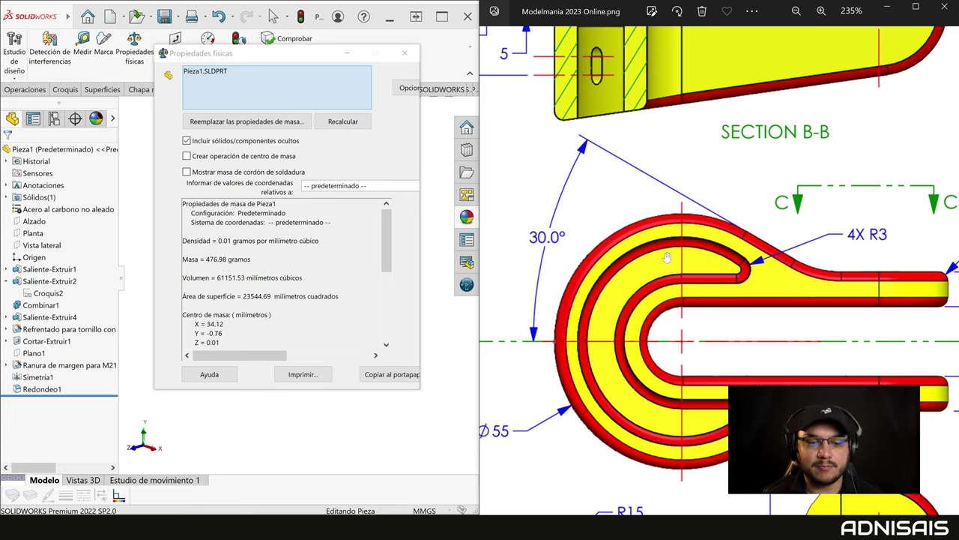
Step: Close the mass properties window and orbit the bracket to view the fork from above
{"action": "scroll", "coordinate": [684, 241], "scroll_direction": "down", "scroll_amount": 2}
{"action": "scroll", "coordinate": [684, 242], "scroll_direction": "down", "scroll_amount": 2}
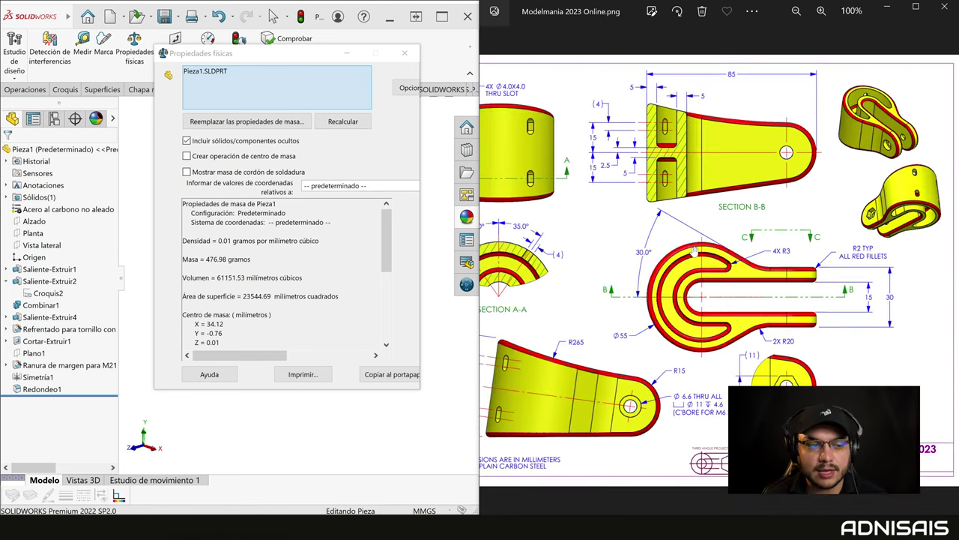
{"action": "scroll", "coordinate": [684, 241], "scroll_direction": "down", "scroll_amount": 1}
{"action": "left_click", "coordinate": [405, 53]}
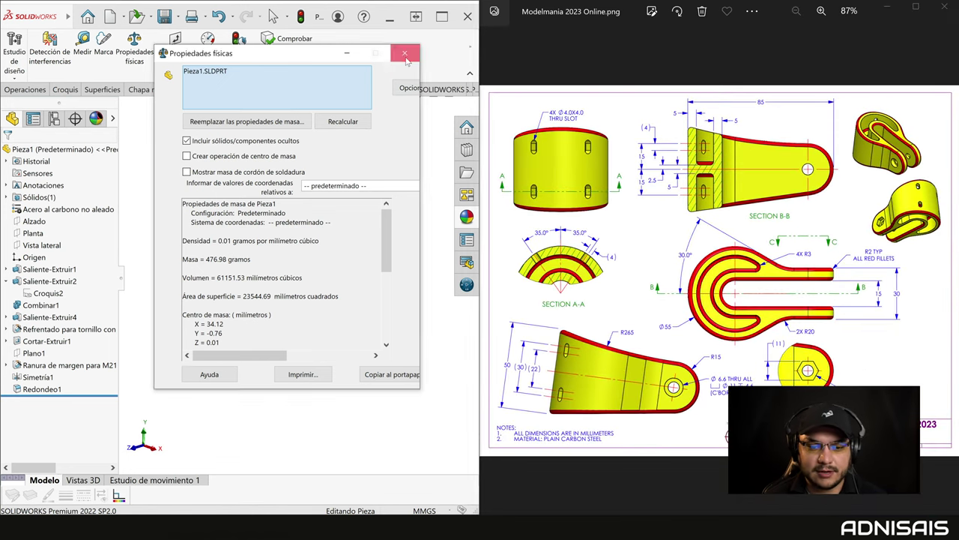
{"action": "mouse_move", "coordinate": [313, 304]}
{"action": "middle_mouse_down"}
{"action": "mouse_move", "coordinate": [295, 362]}
{"action": "mouse_move", "coordinate": [313, 362]}
{"action": "middle_mouse_up"}
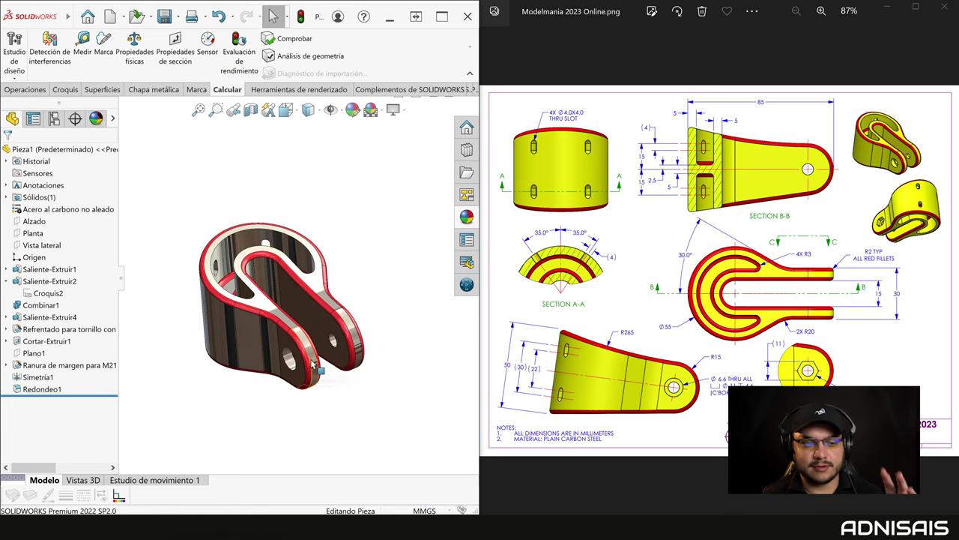